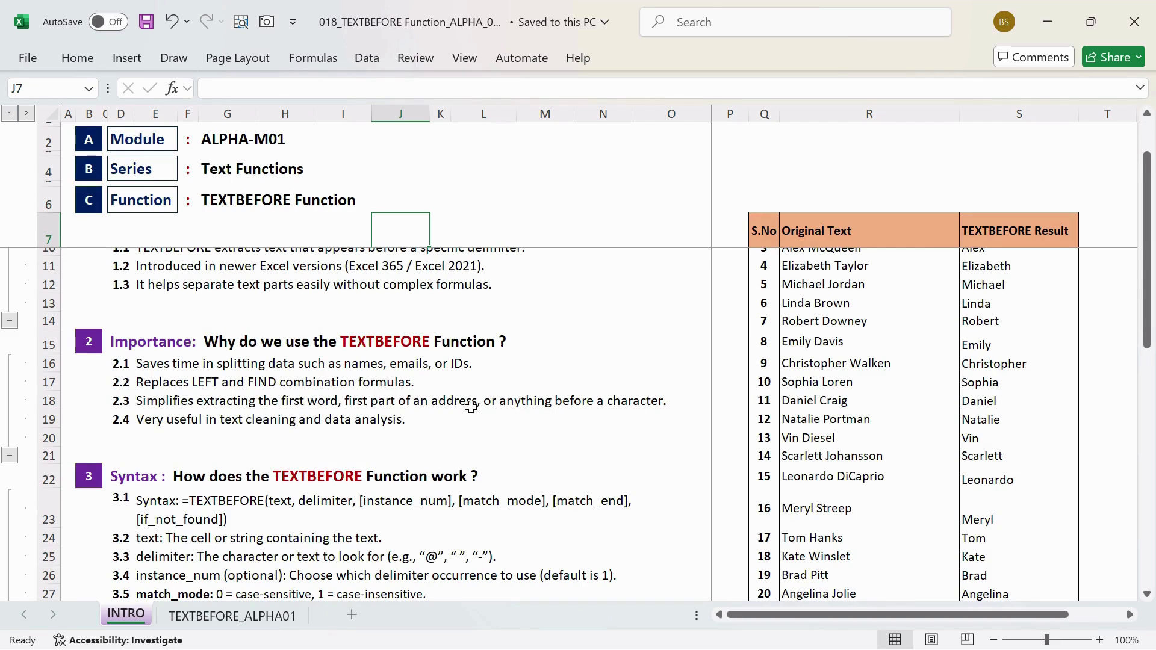
Look through all sections of the INTRO sheet, collapsing and re-expanding its grouped rows
scroll(467, 398, down, 1)
scroll(451, 423, down, 3)
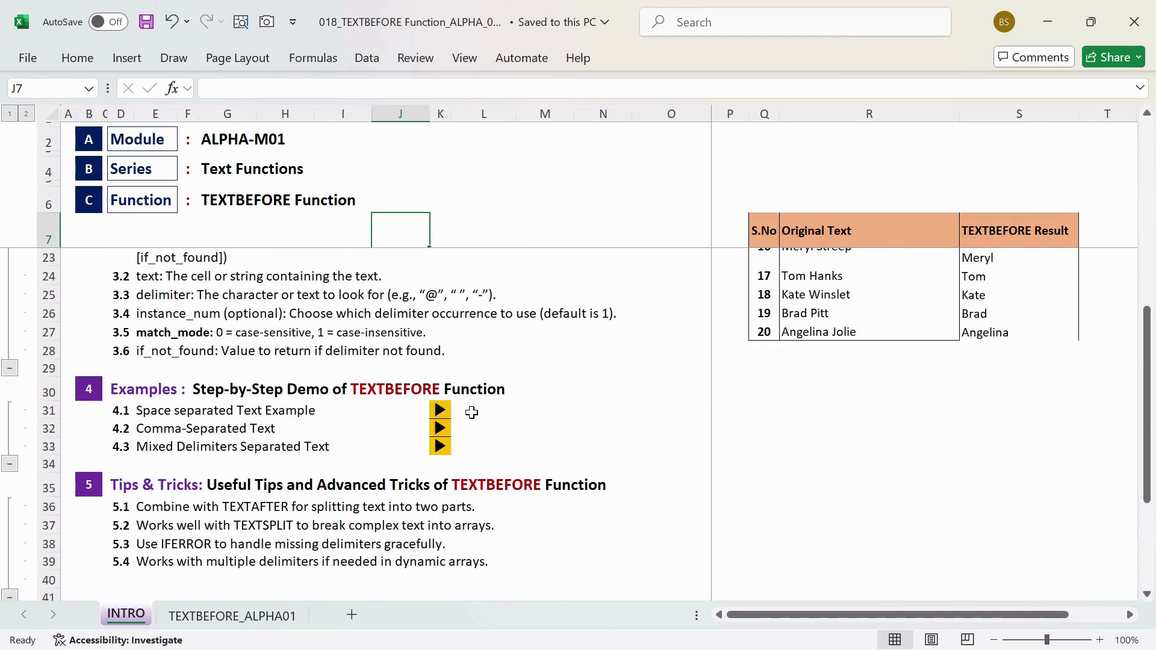
scroll(463, 411, down, 3)
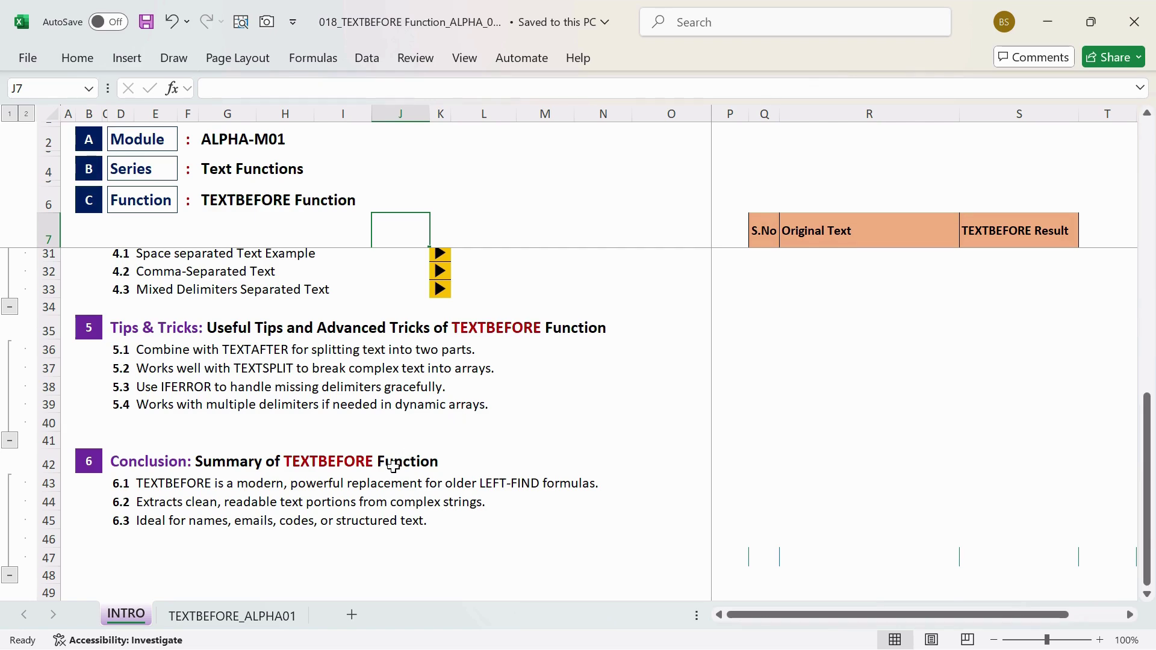
scroll(394, 468, up, 8)
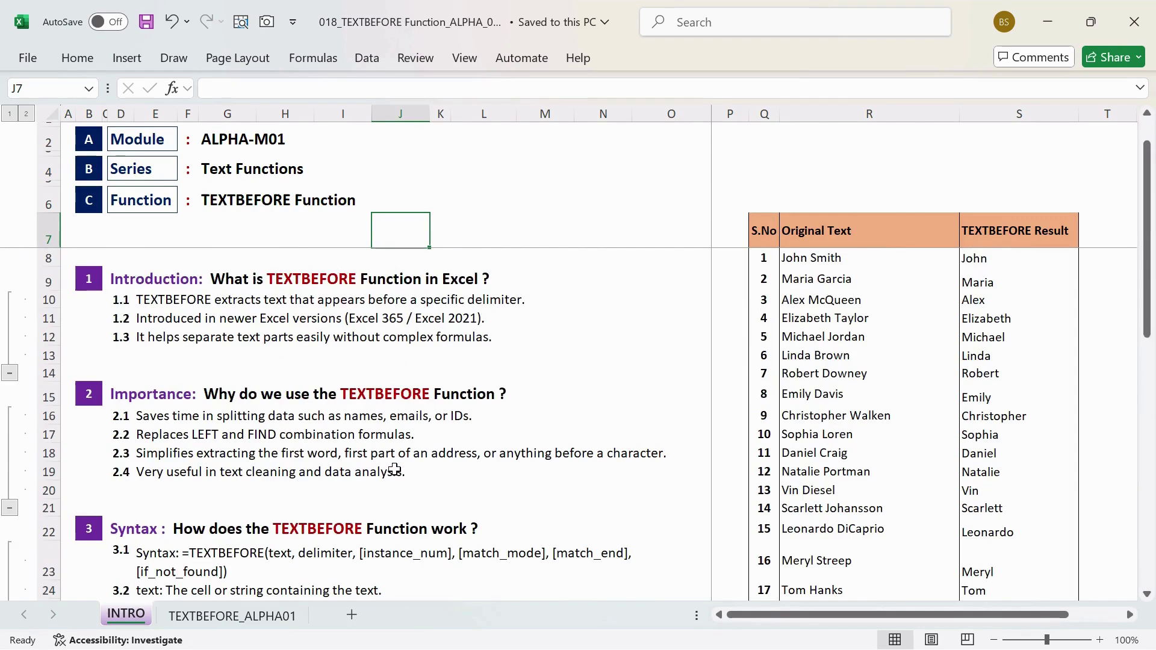
click(9, 114)
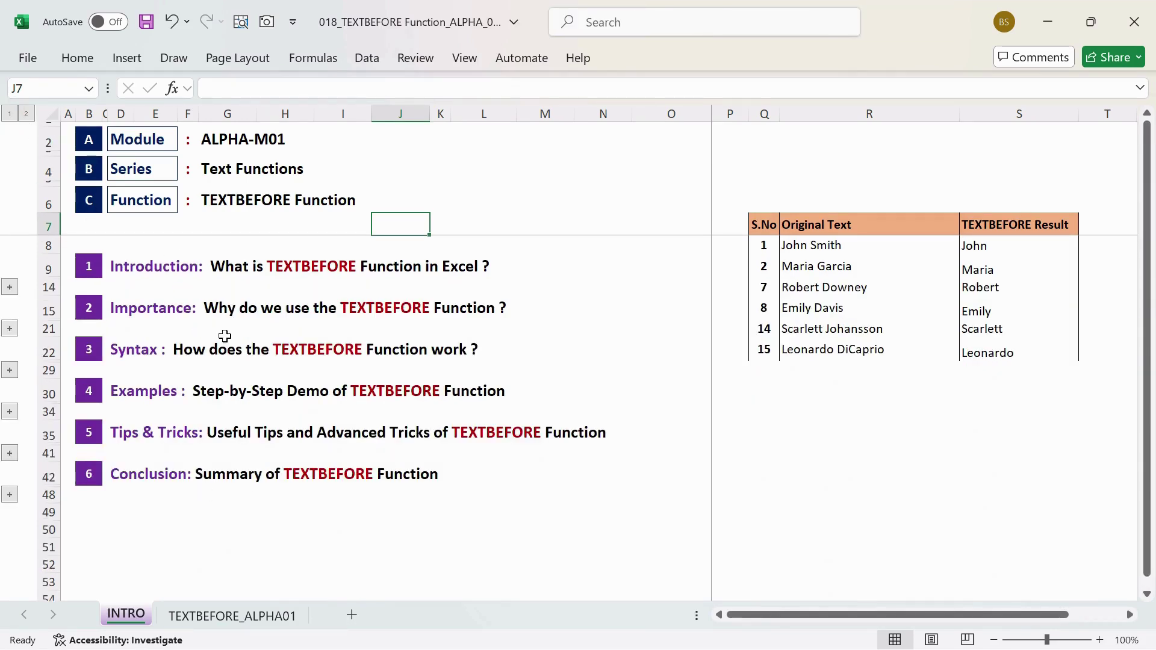
click(26, 114)
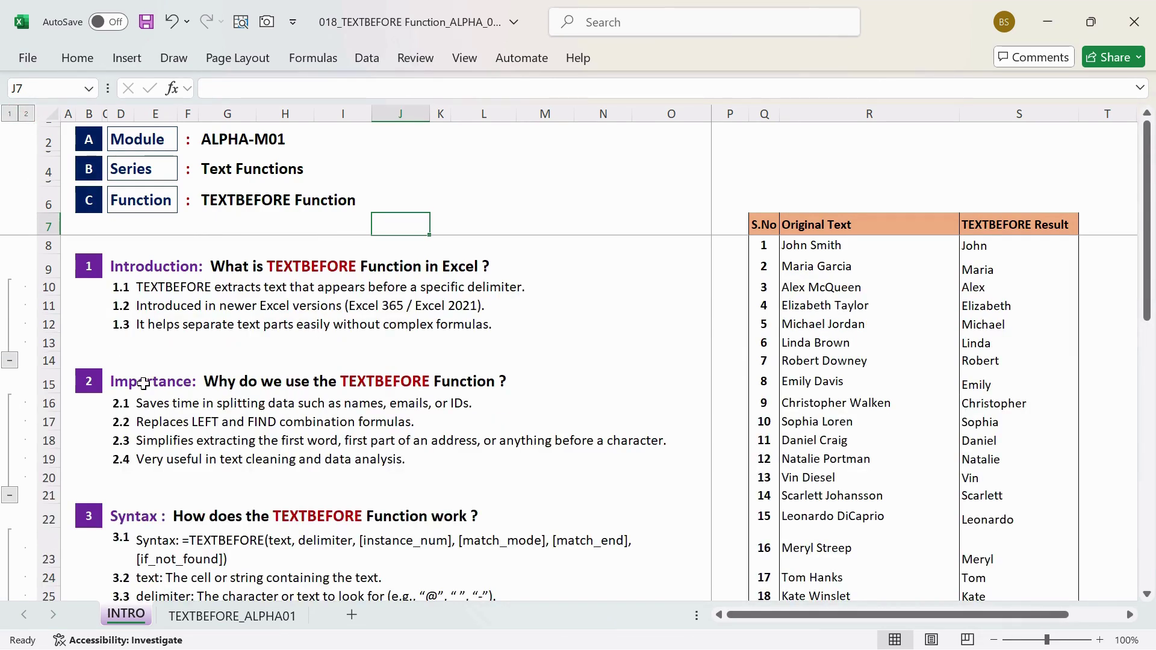
click(360, 311)
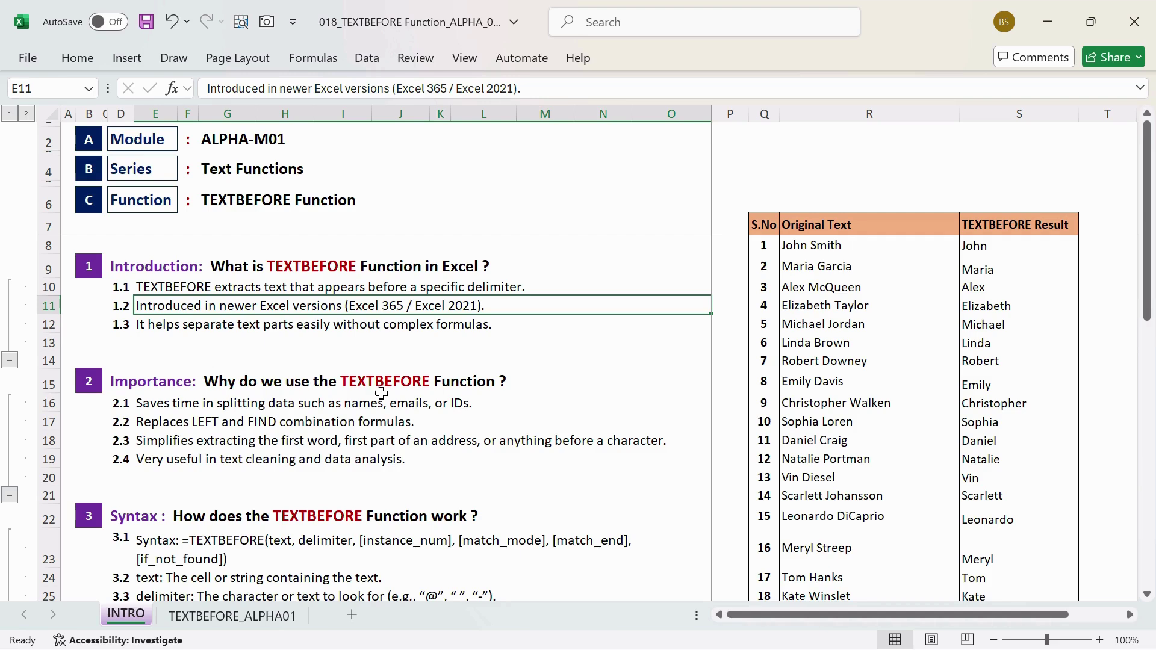
click(176, 58)
click(260, 370)
click(171, 60)
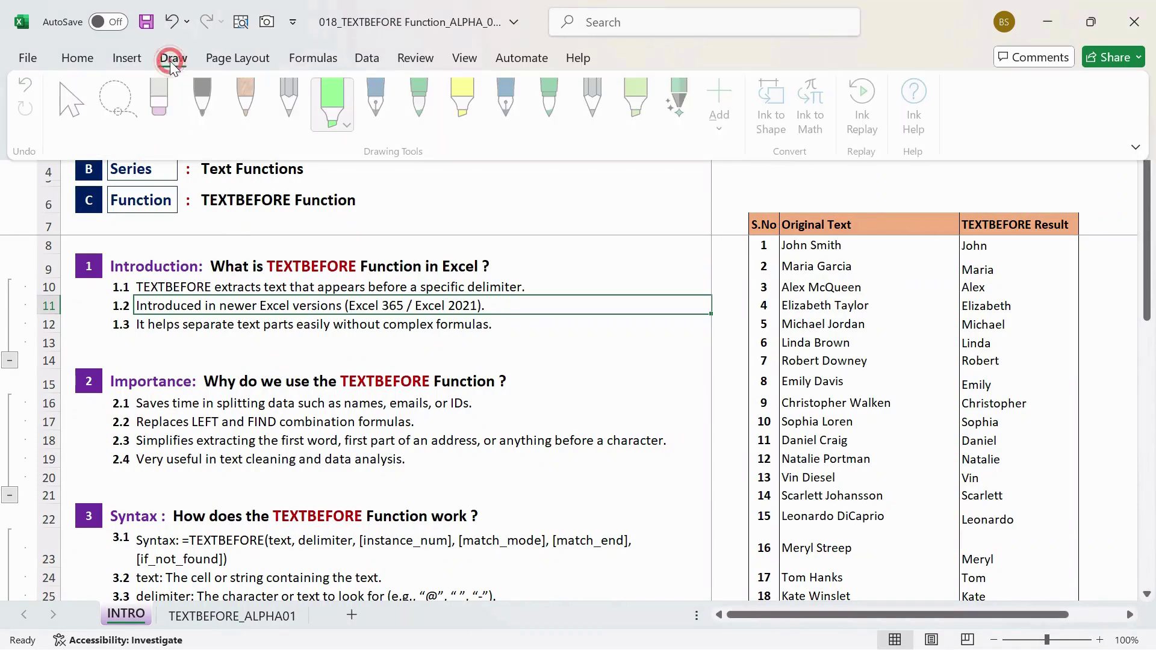
click(330, 95)
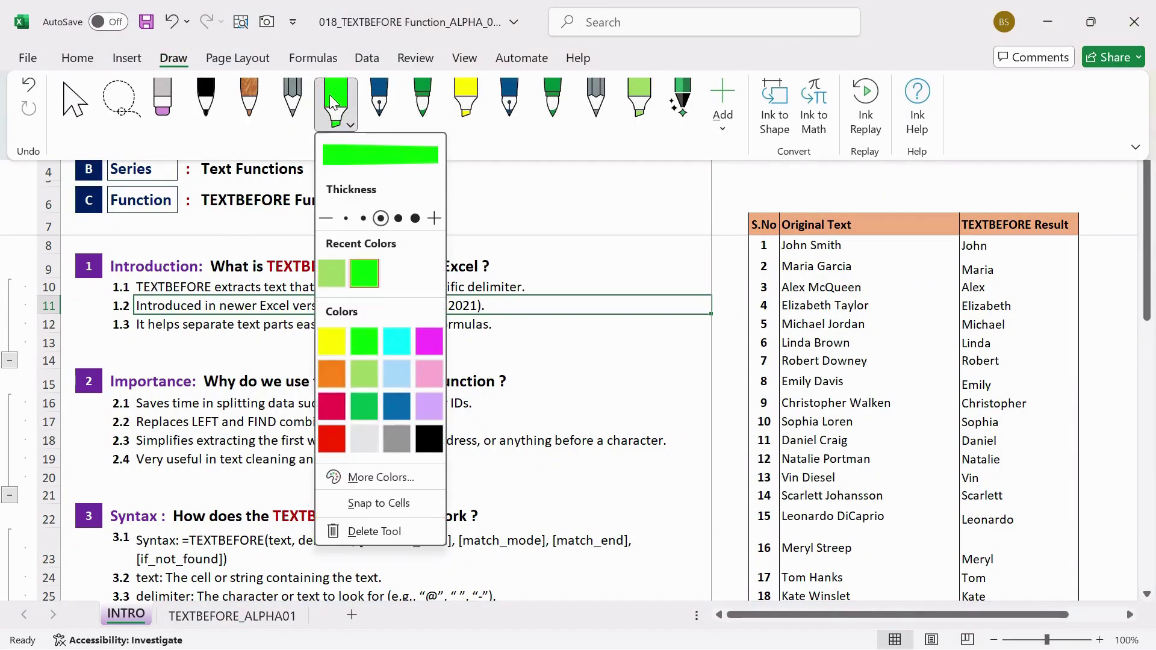
click(75, 103)
click(232, 263)
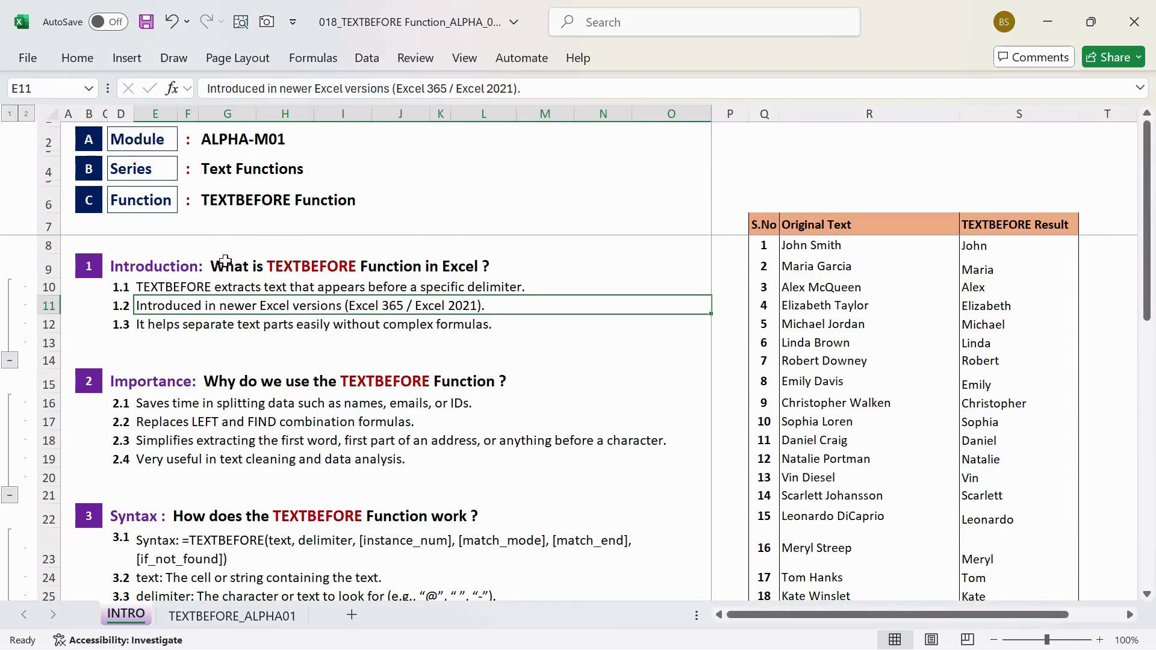
Mark the Introduction and Importance heading questions and key words of points 2.2 to 2.4 with the green highlighter
click(173, 59)
click(335, 103)
drag(203, 263, 482, 265)
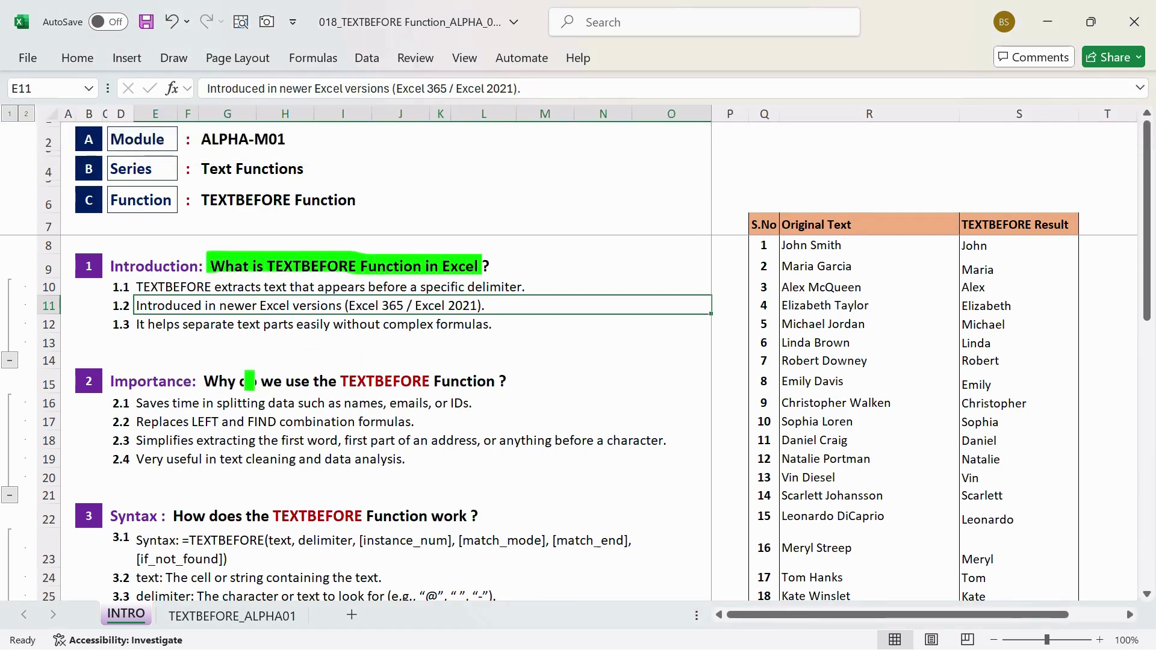
drag(205, 379, 512, 384)
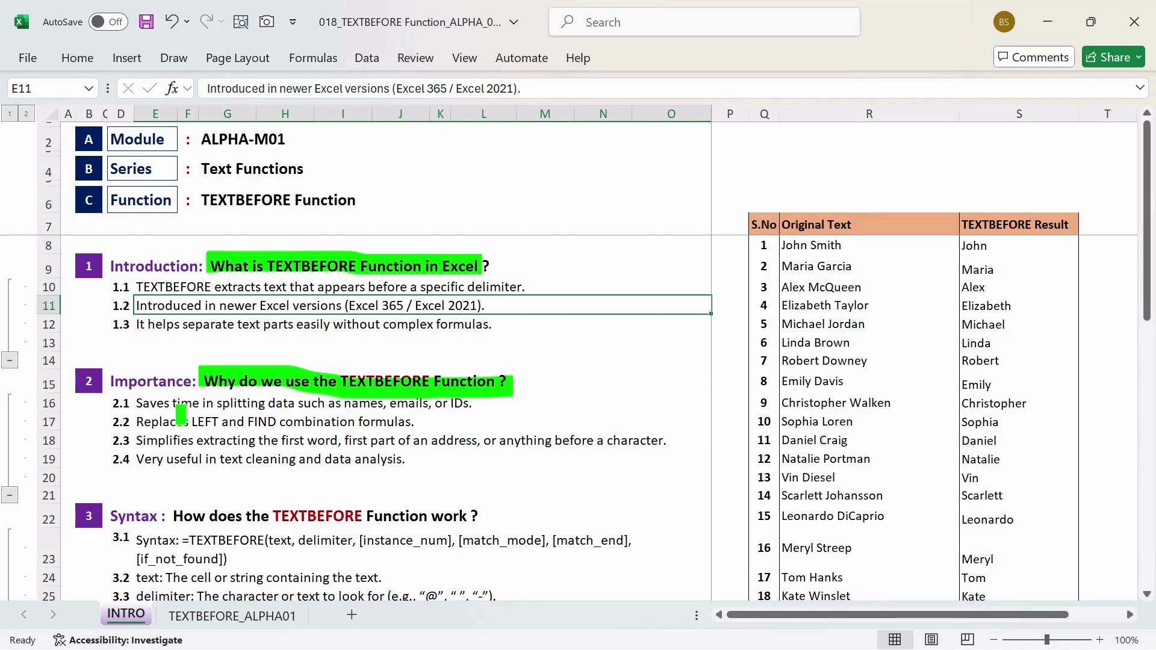
drag(126, 423, 295, 422)
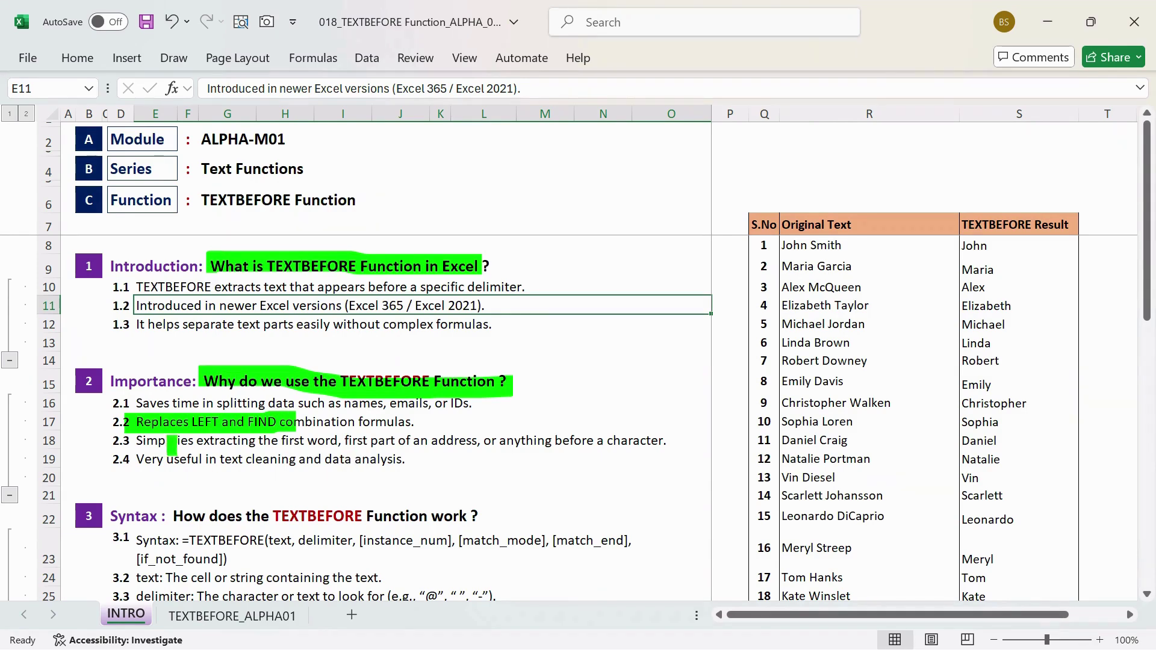
mouse_move(129, 442)
mouse_down()
mouse_move(333, 442)
mouse_move(402, 465)
mouse_up()
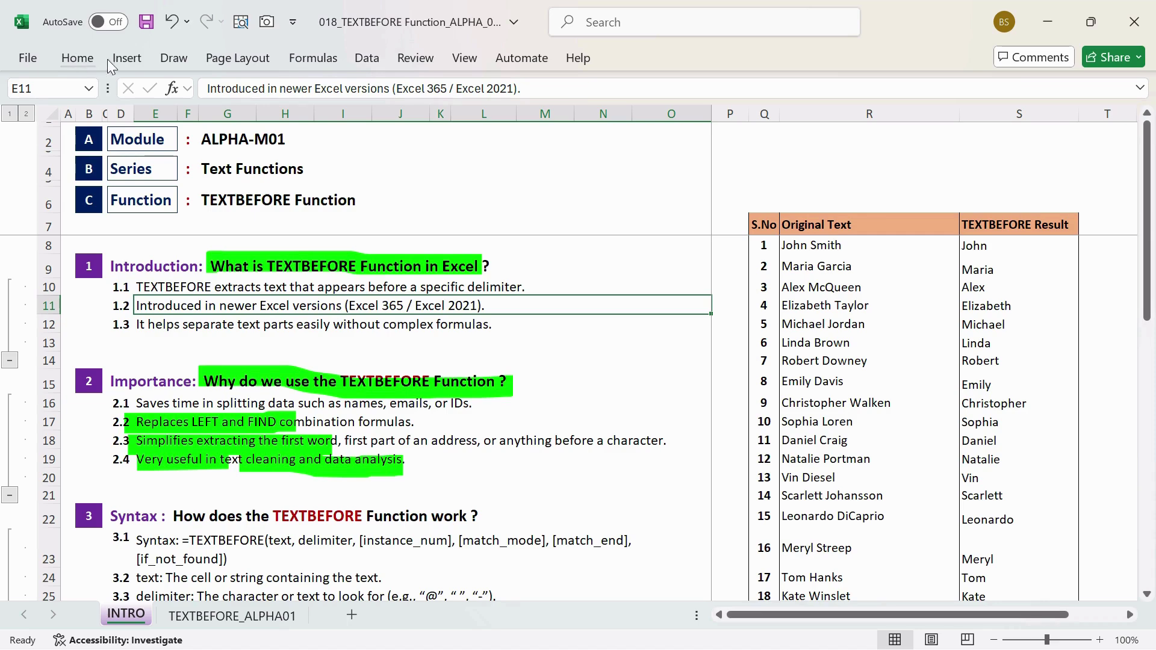
click(169, 60)
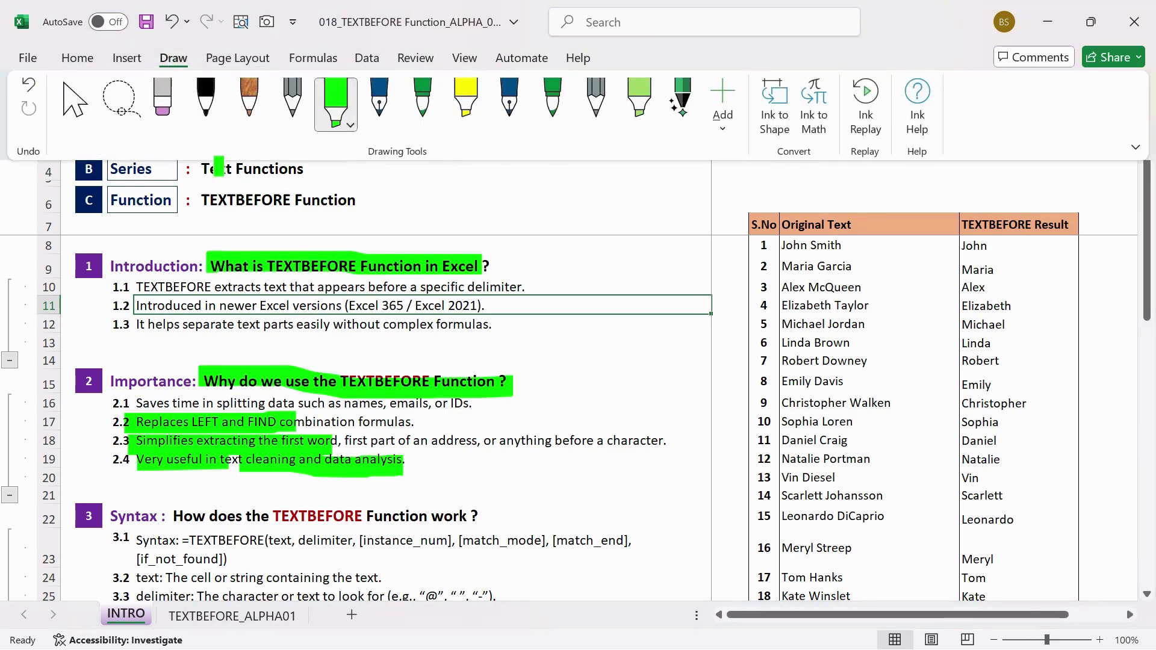
click(78, 100)
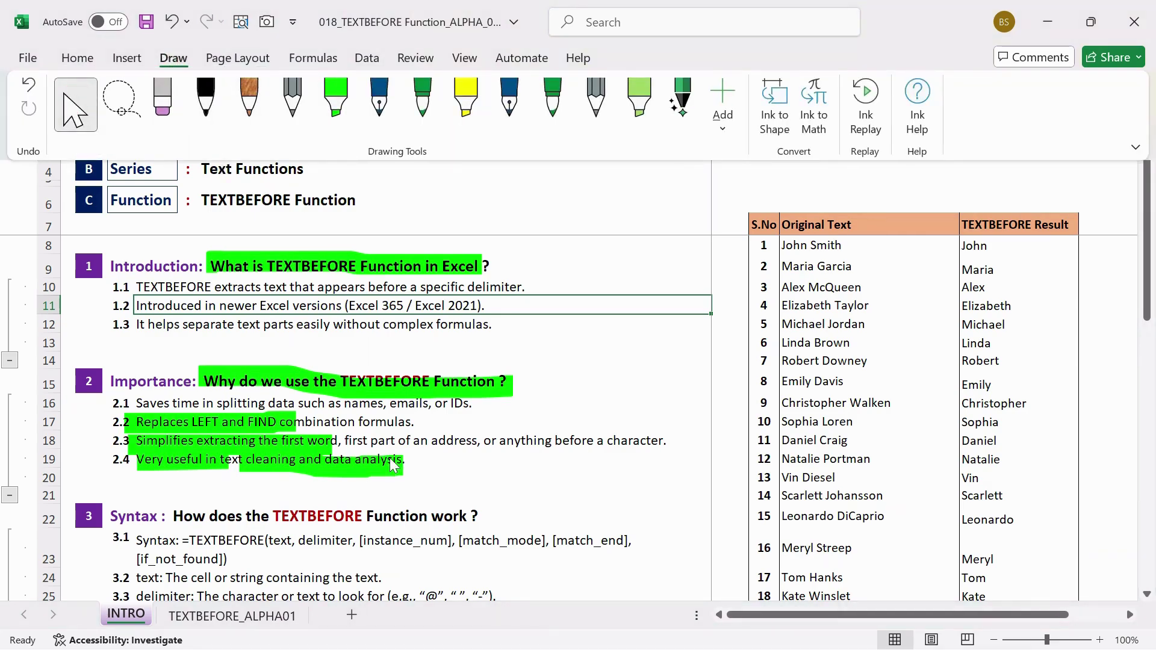
Mark the TEXTBEFORE arguments, from text to if_not_found, in syntax line 3.1 with the green highlighter
scroll(392, 458, down, 3)
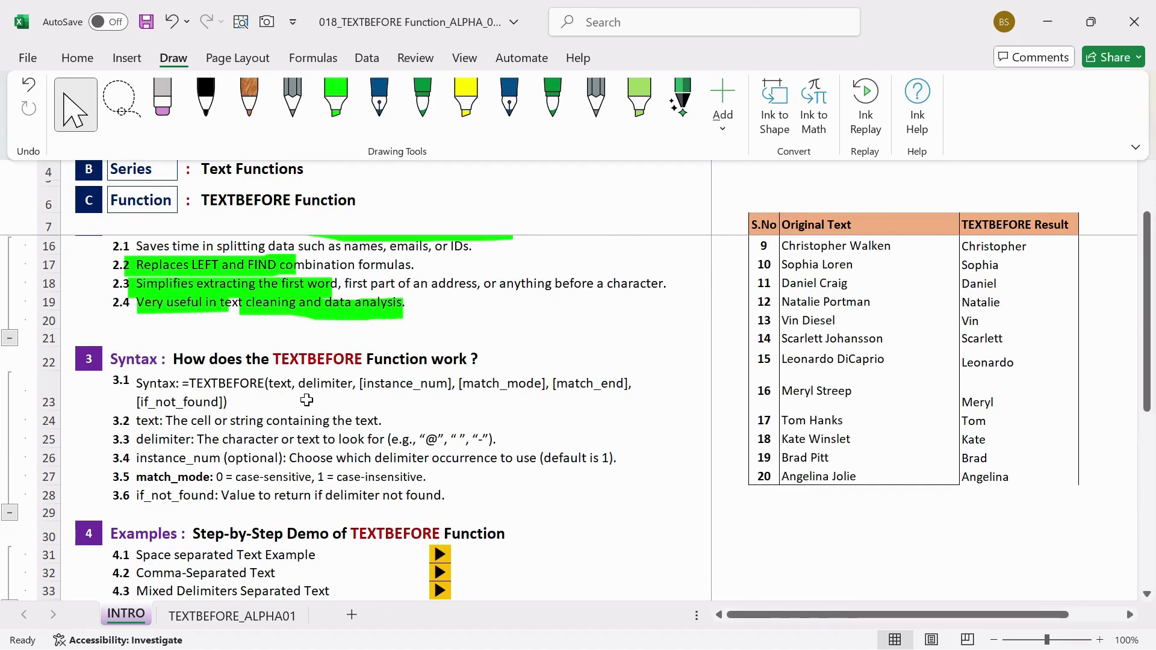
click(287, 390)
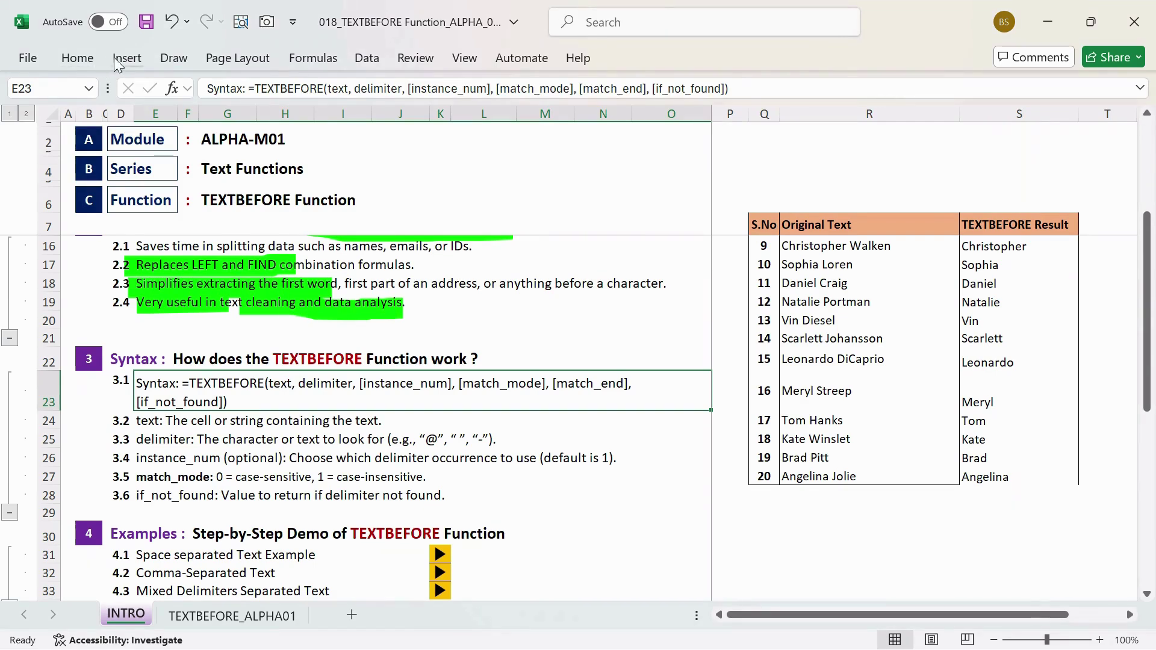
click(170, 60)
click(335, 99)
drag(253, 385, 297, 385)
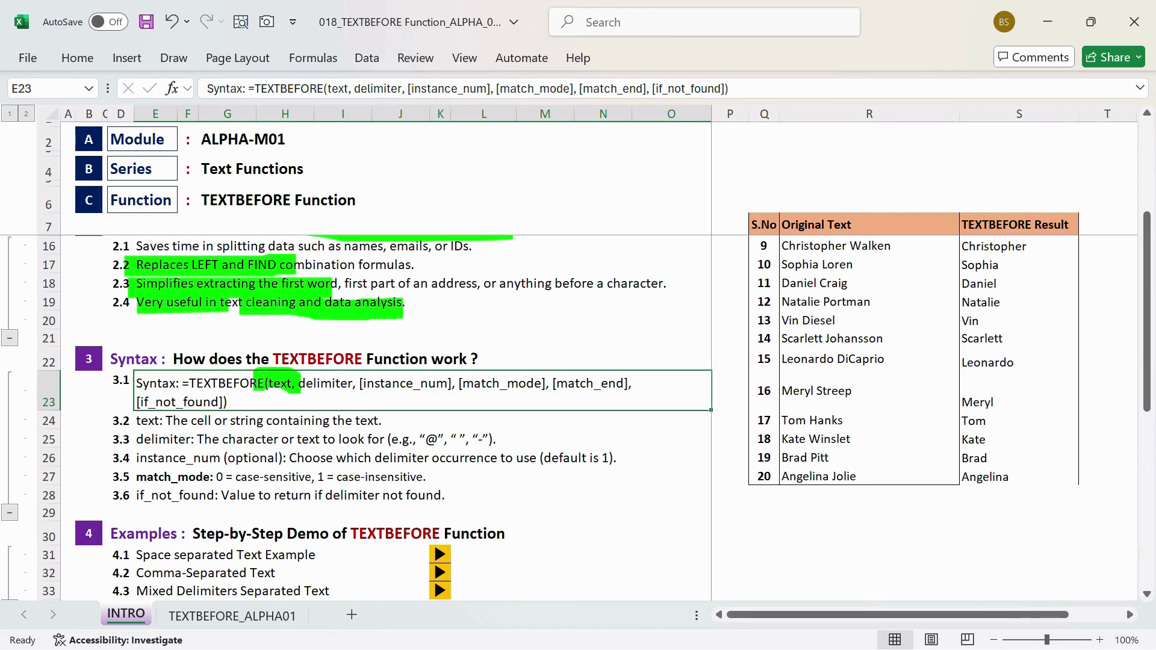
drag(299, 383, 352, 383)
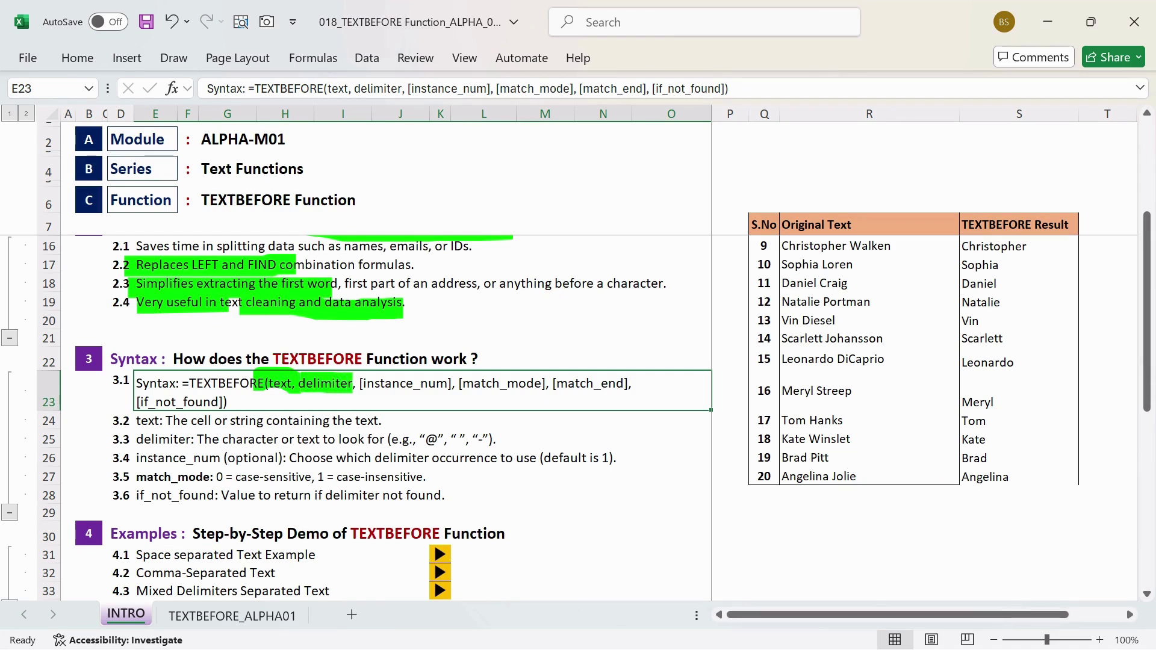
drag(351, 382, 617, 382)
drag(137, 401, 244, 401)
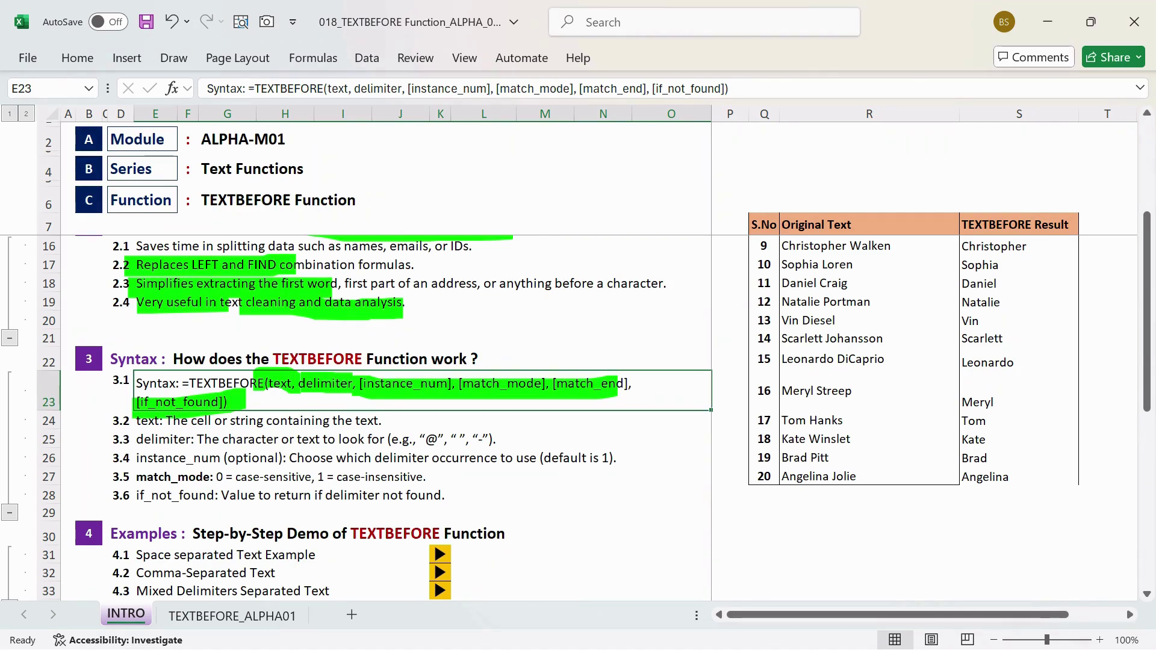
click(183, 57)
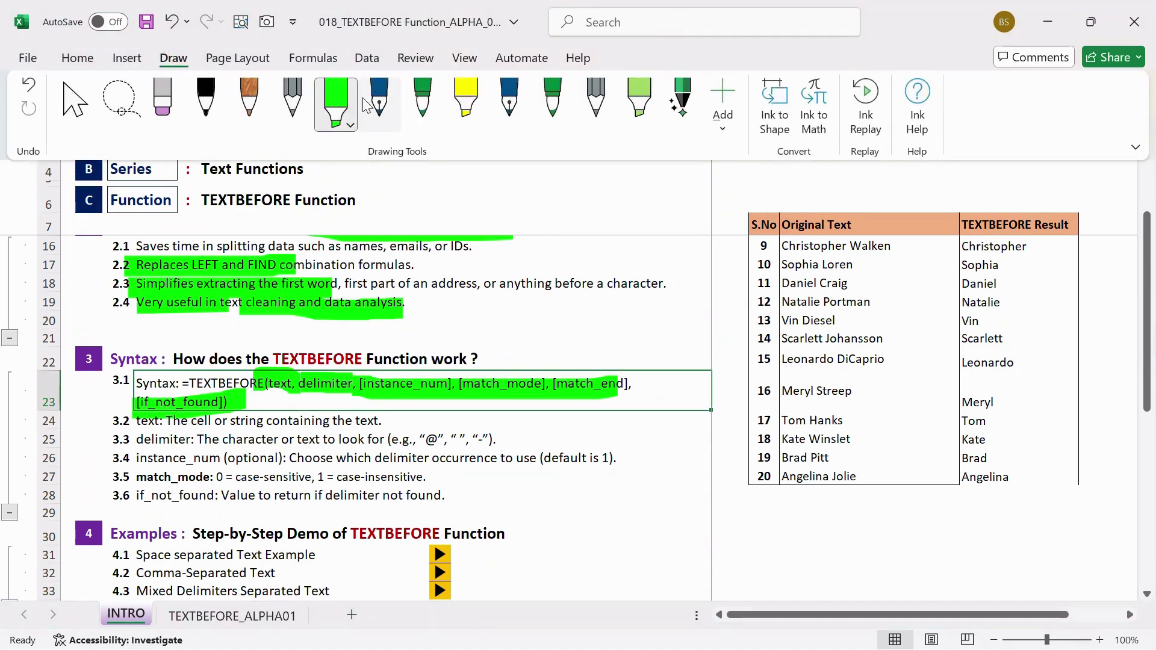
click(72, 99)
Review the argument notes, examples 4.1 to 4.3 and tips 5.1 to 5.4 on the INTRO sheet
scroll(339, 420, down, 2)
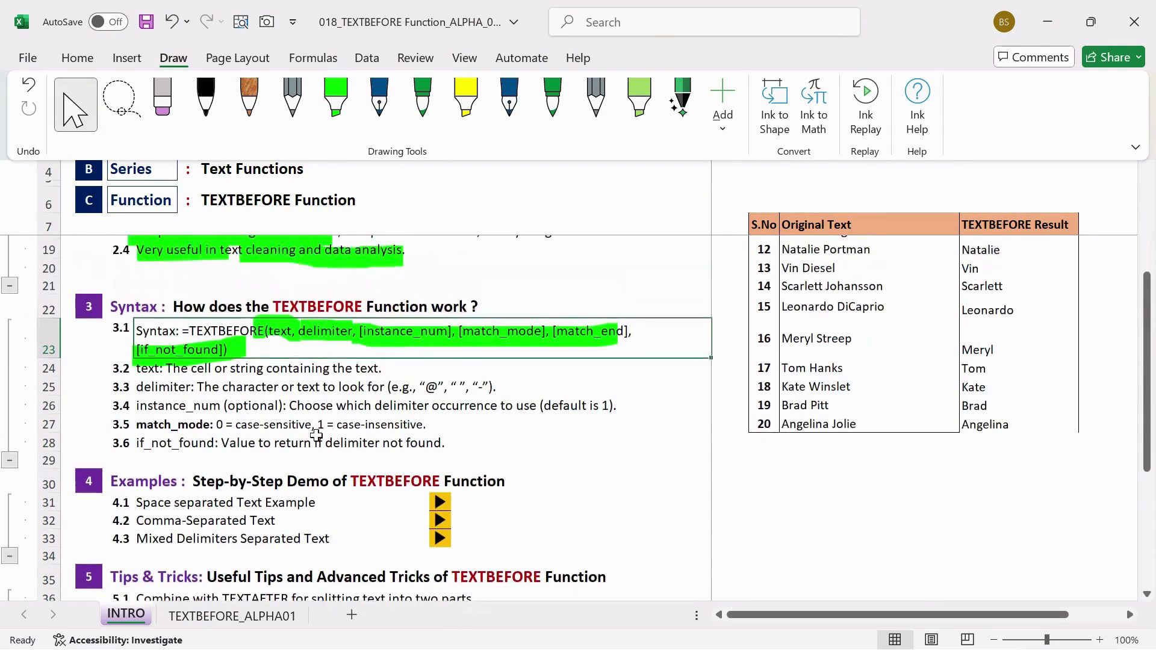
click(228, 404)
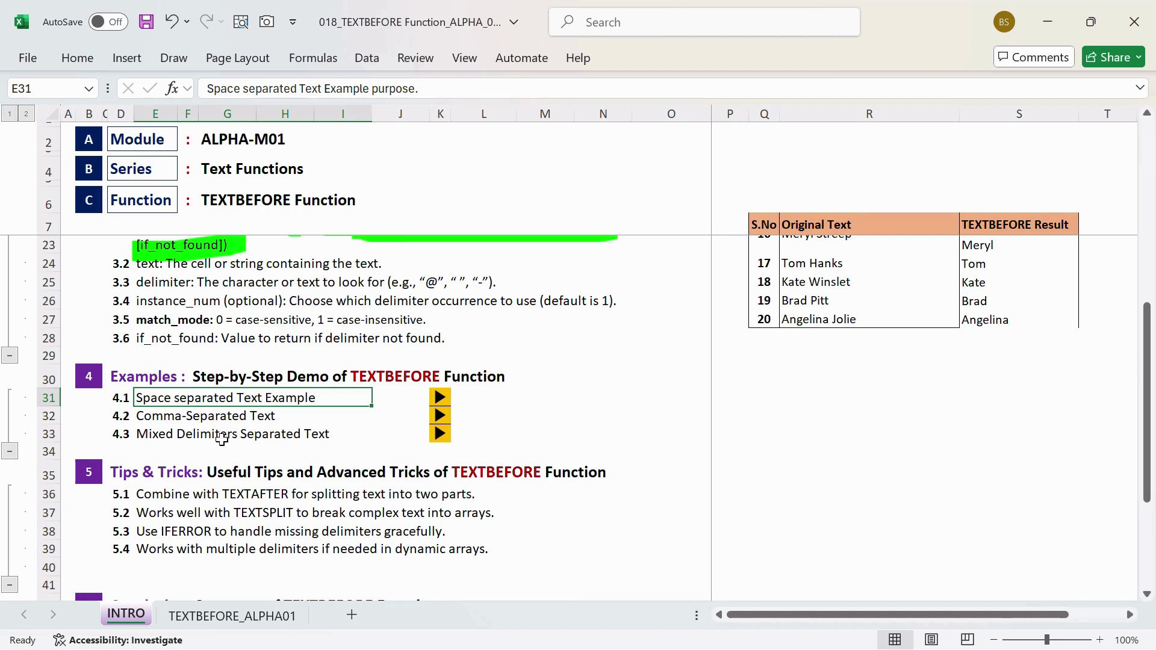
drag(202, 402, 278, 423)
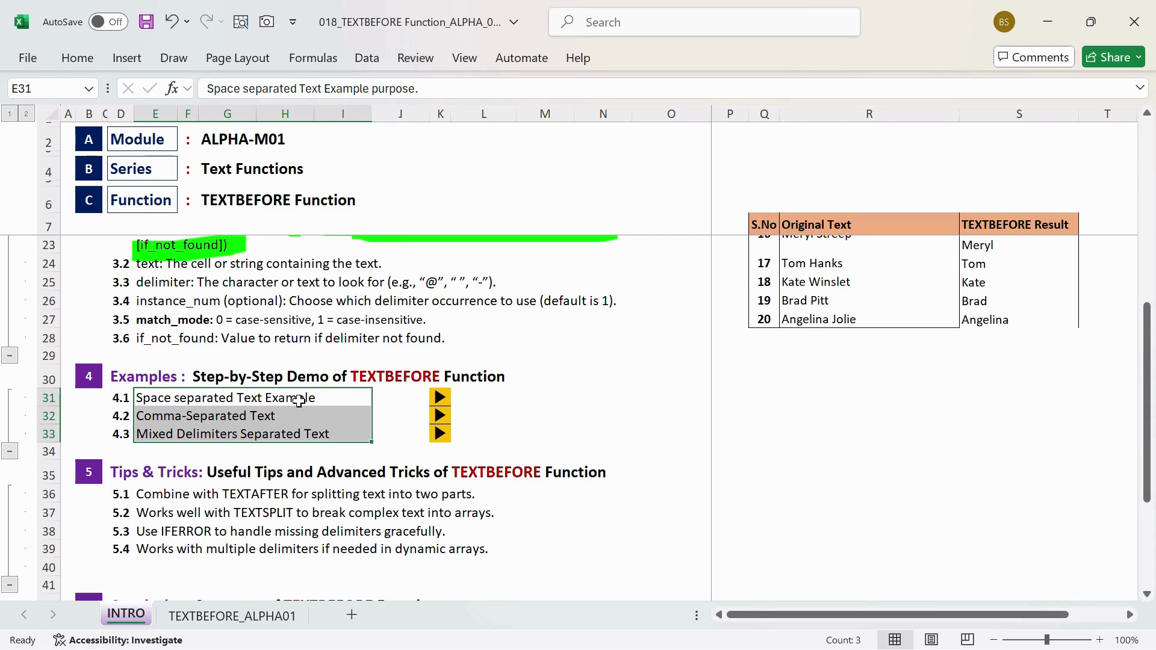
click(204, 395)
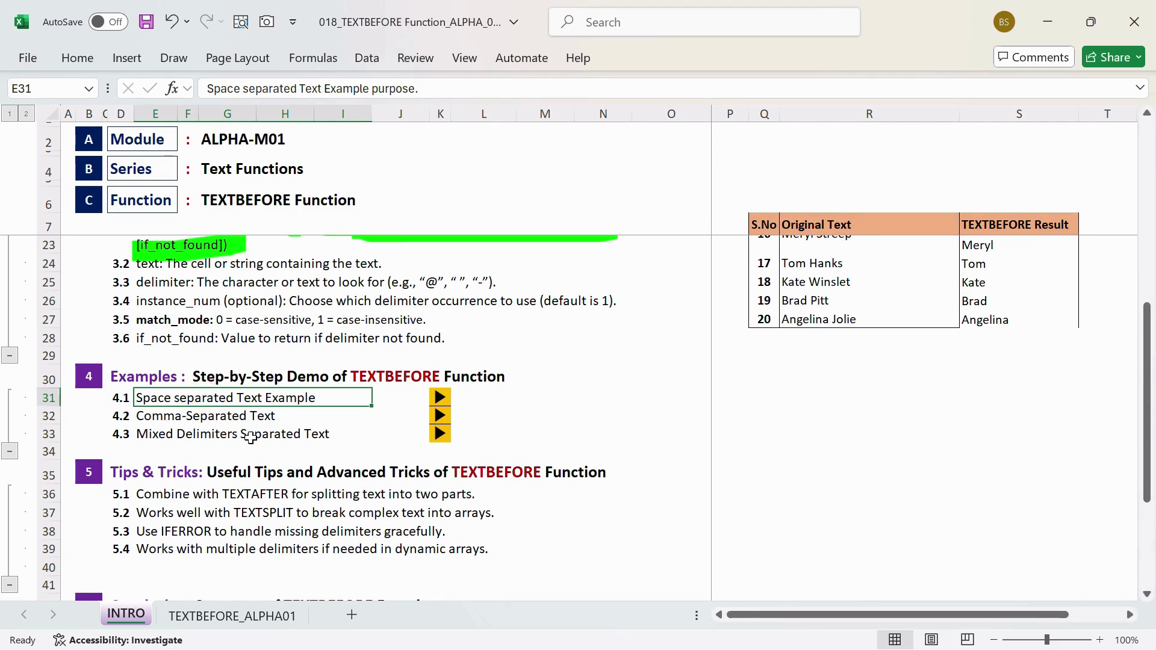
click(205, 415)
click(206, 433)
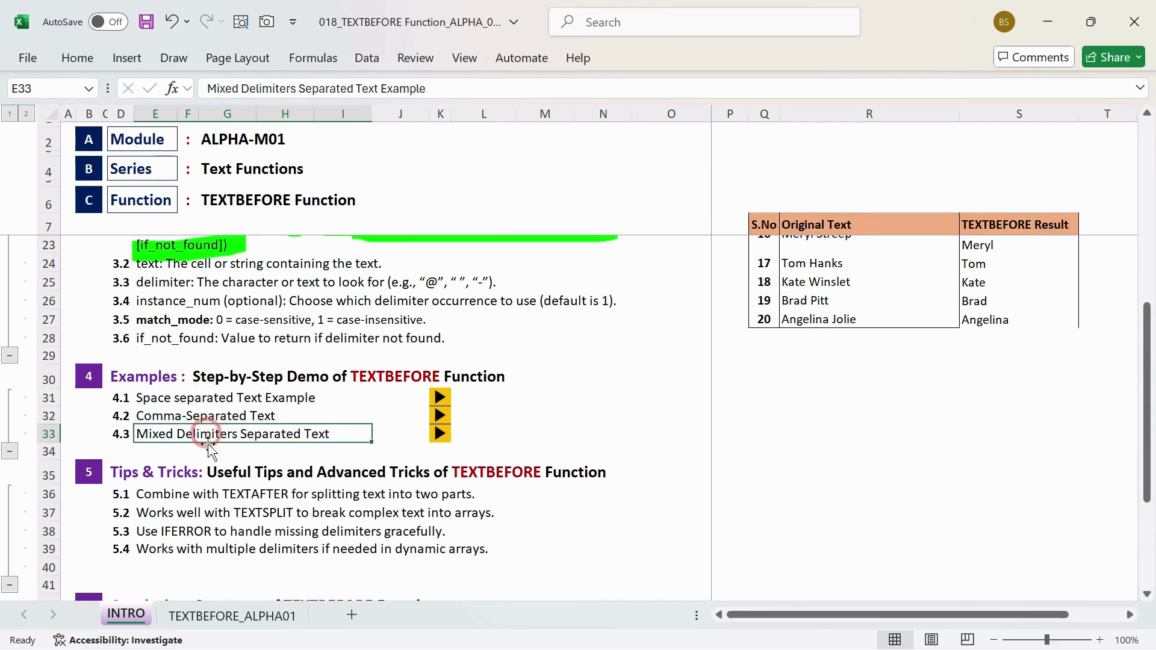
scroll(207, 463, down, 2)
drag(208, 389, 228, 455)
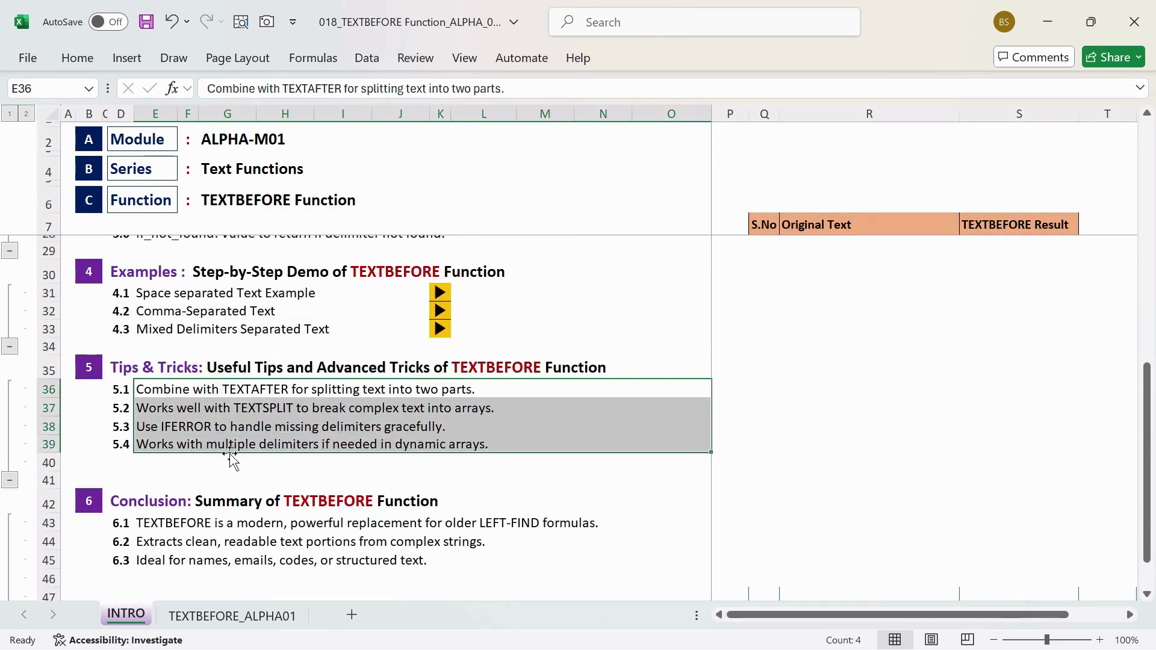
scroll(226, 429, up, 7)
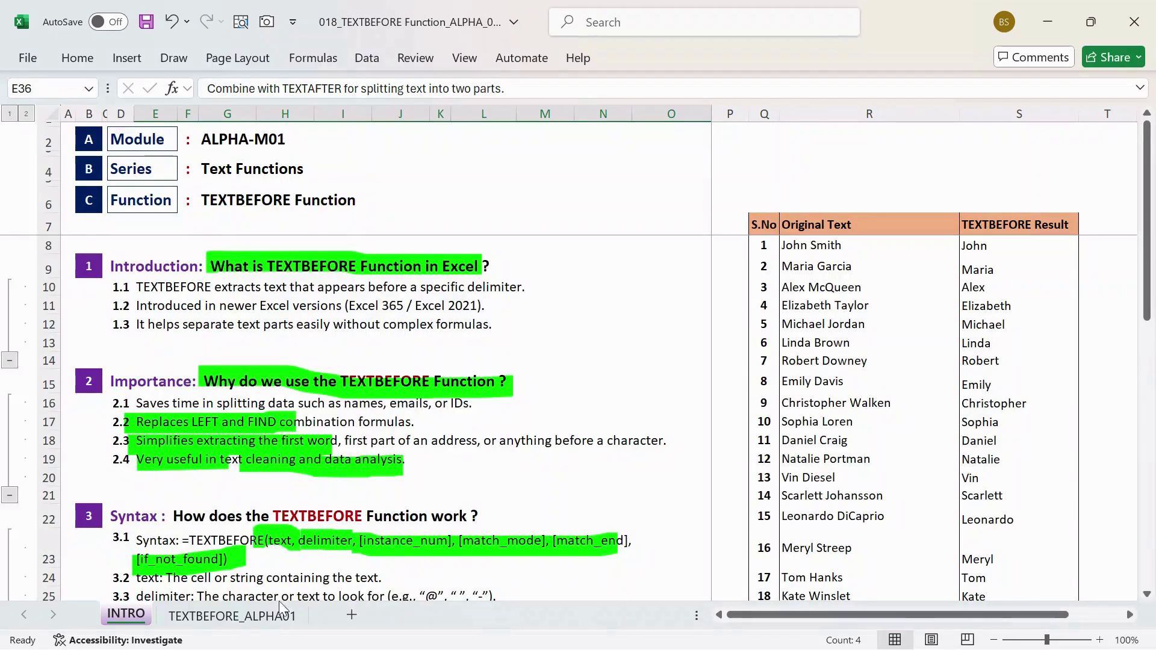
Clear the TEXTBEFORE Result values in the Space separated Text table on the TEXTBEFORE_ALPHA01 sheet and save the workbook
click(246, 616)
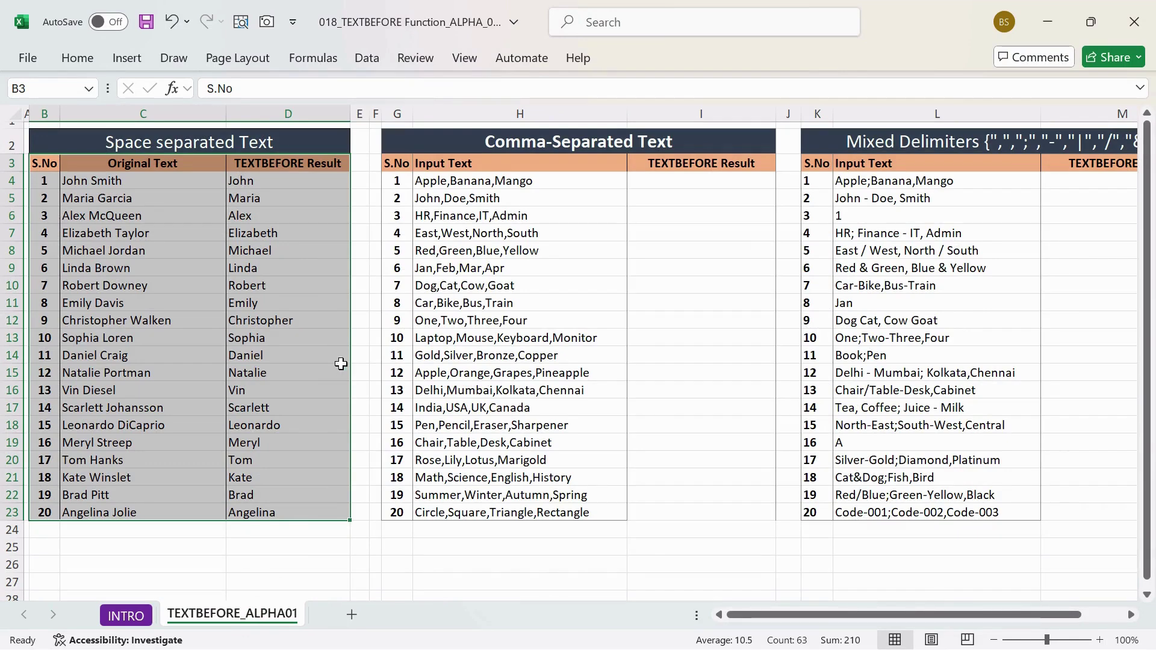
click(301, 161)
click(291, 178)
drag(291, 179, 294, 532)
key(Delete)
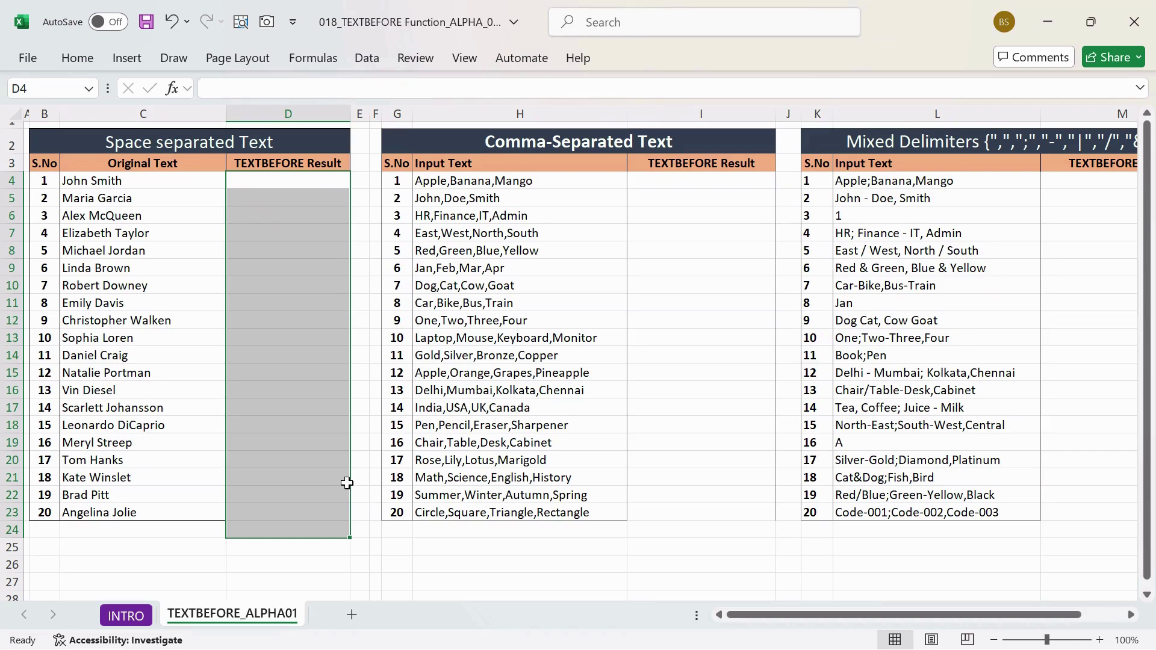
key(ctrl+s)
Enter the formula =TEXTBEFORE(C4," ") in cell D4 of the Space separated Text table
key(Up)
key(Up)
key(Down)
key(Down)
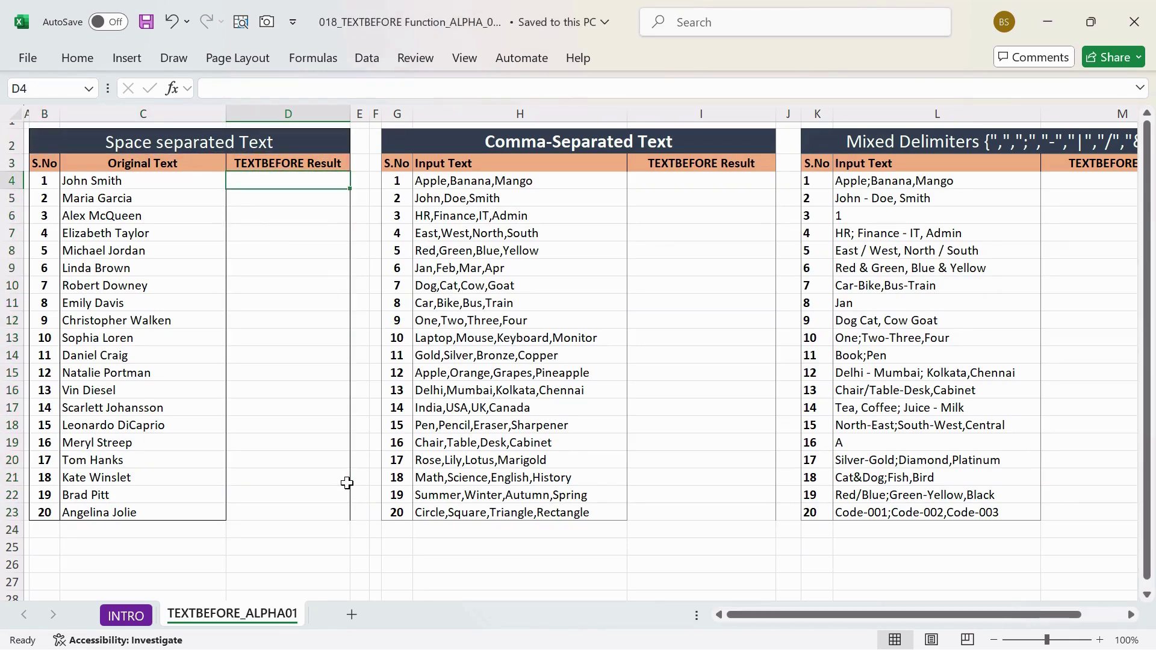
text(=)
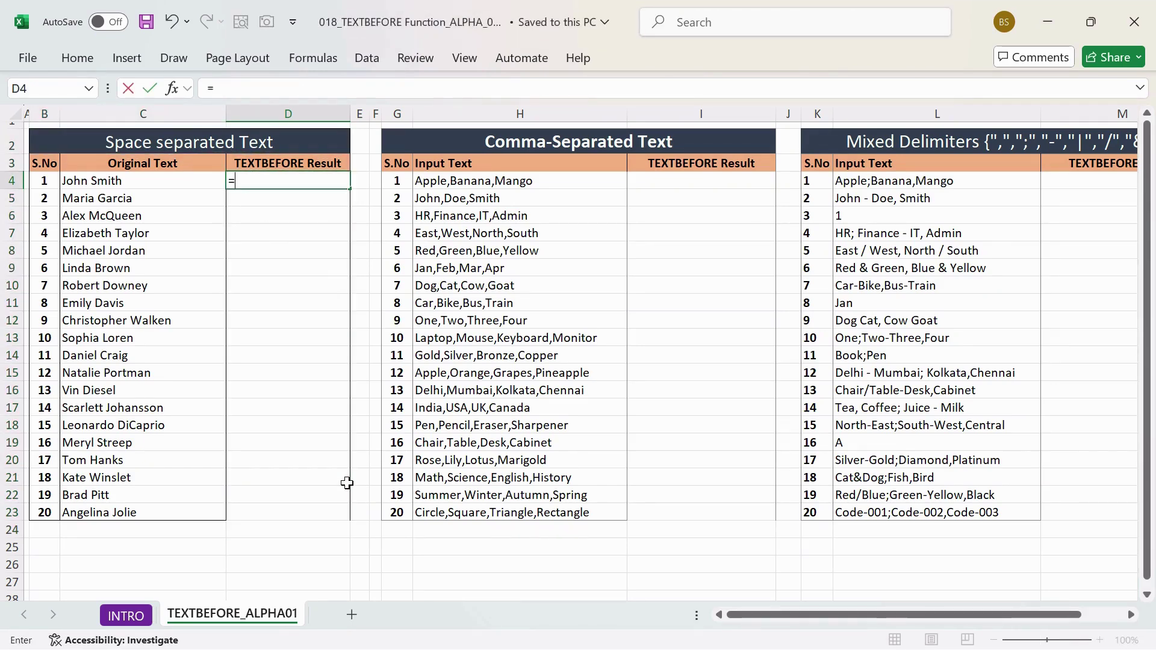
text(T)
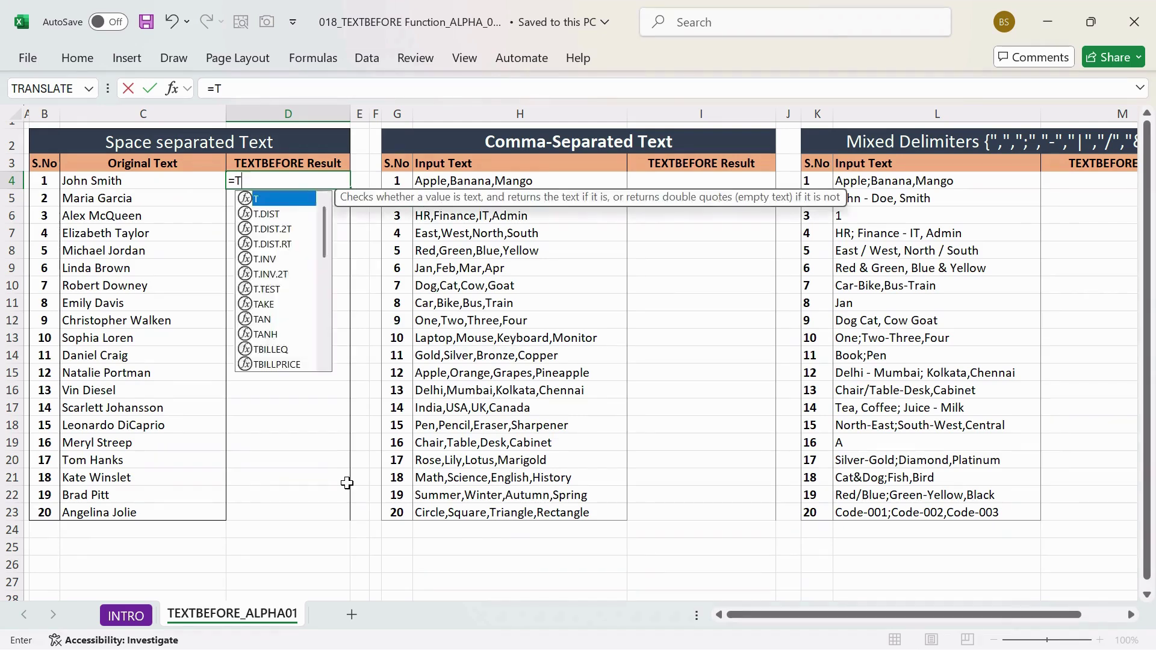
text(EXTB)
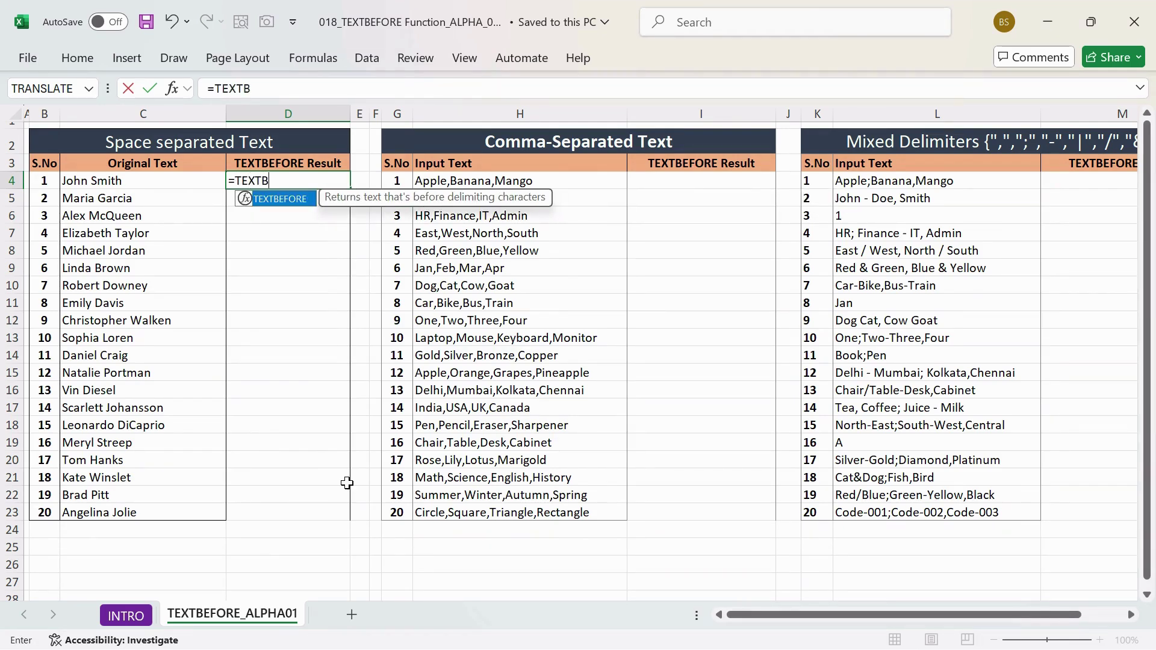
key(Tab)
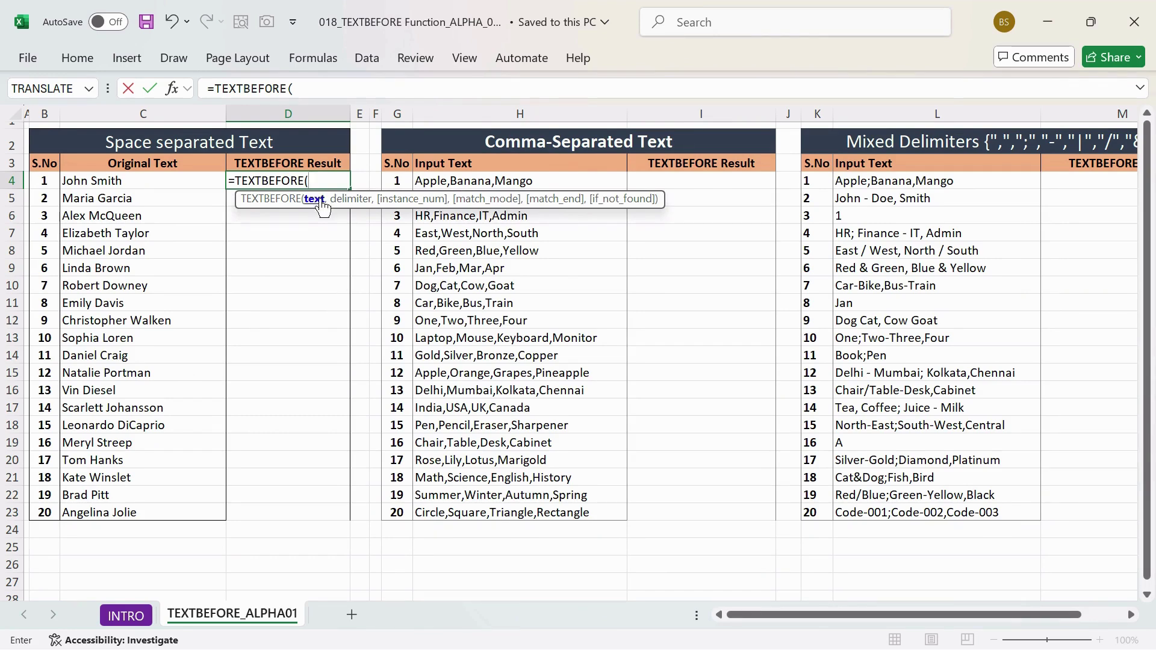
click(168, 182)
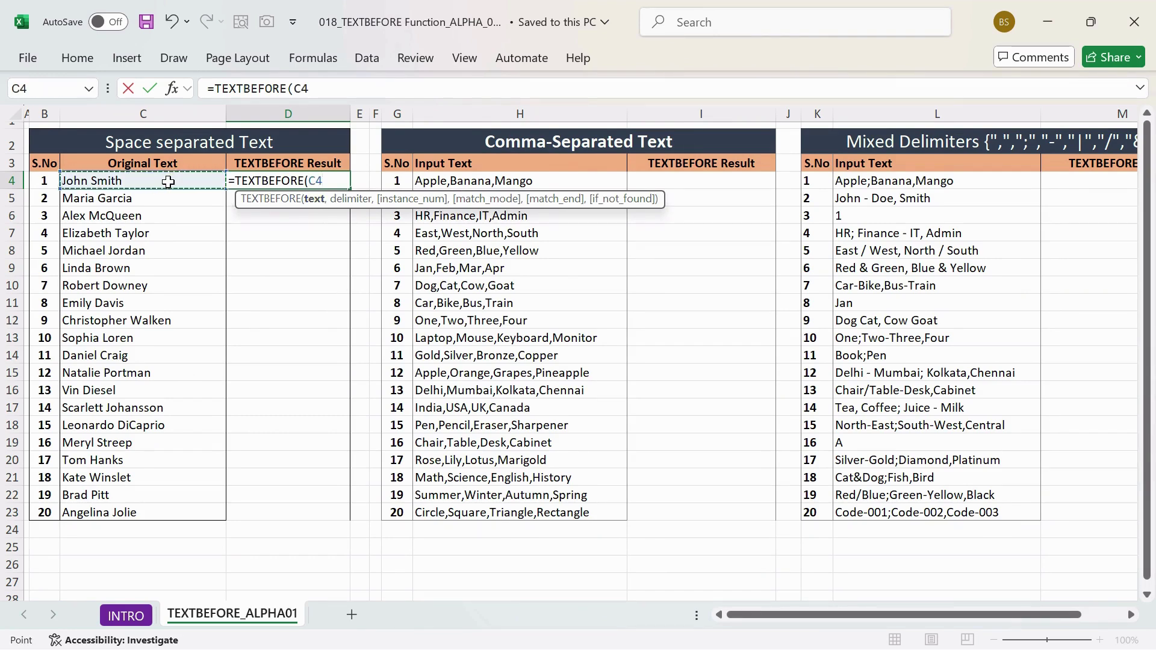
text(,)
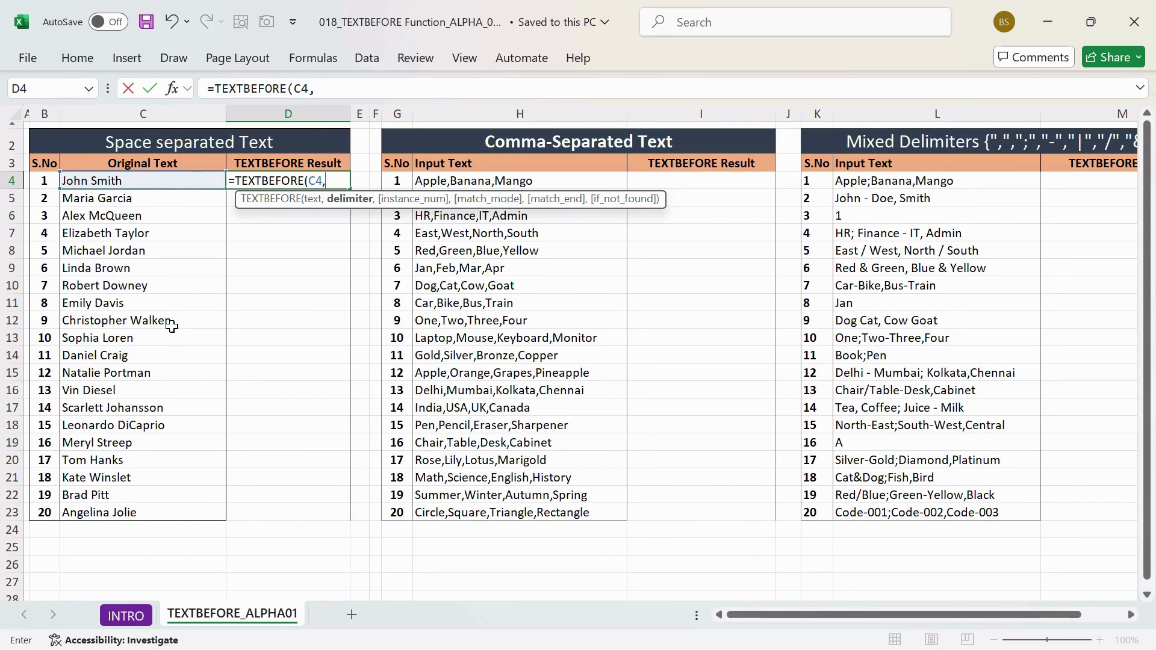
text(" "))
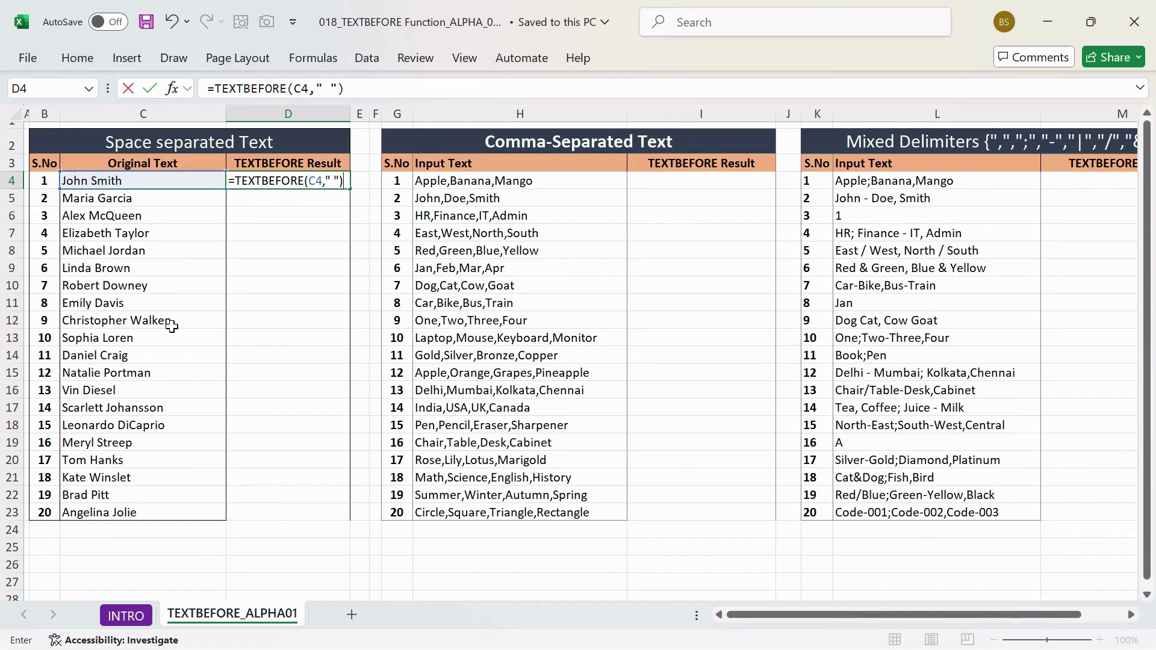
key(ctrl+Return)
Copy the D4 formula into D5:D23 of the Space separated Text table and save the workbook
key(ctrl+c)
key(Down)
key(shift+Down)
key(shift+Down)
key(shift+Down)
key(shift+Down)
key(shift+Down)
key(shift+Down)
key(shift+Down)
key(shift+Down)
key(shift+Down)
key(shift+Down)
key(shift+Down)
key(shift+Down)
key(shift+Down)
key(shift+Down)
key(shift+Down)
key(shift+Down)
key(shift+Down)
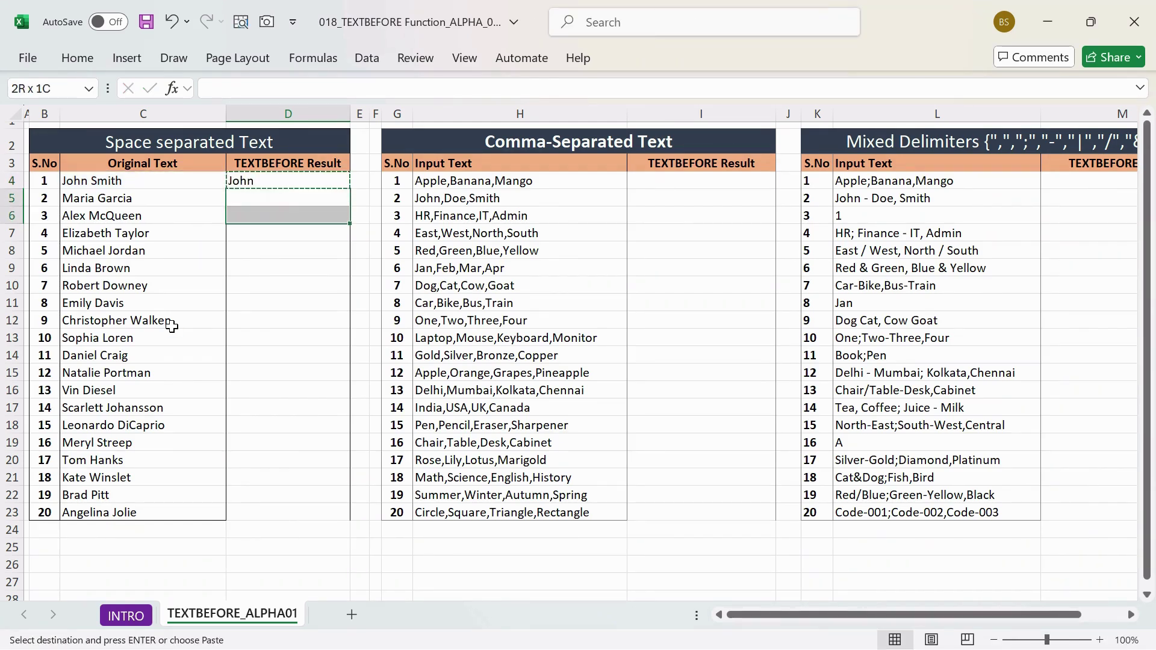
key(shift+Down)
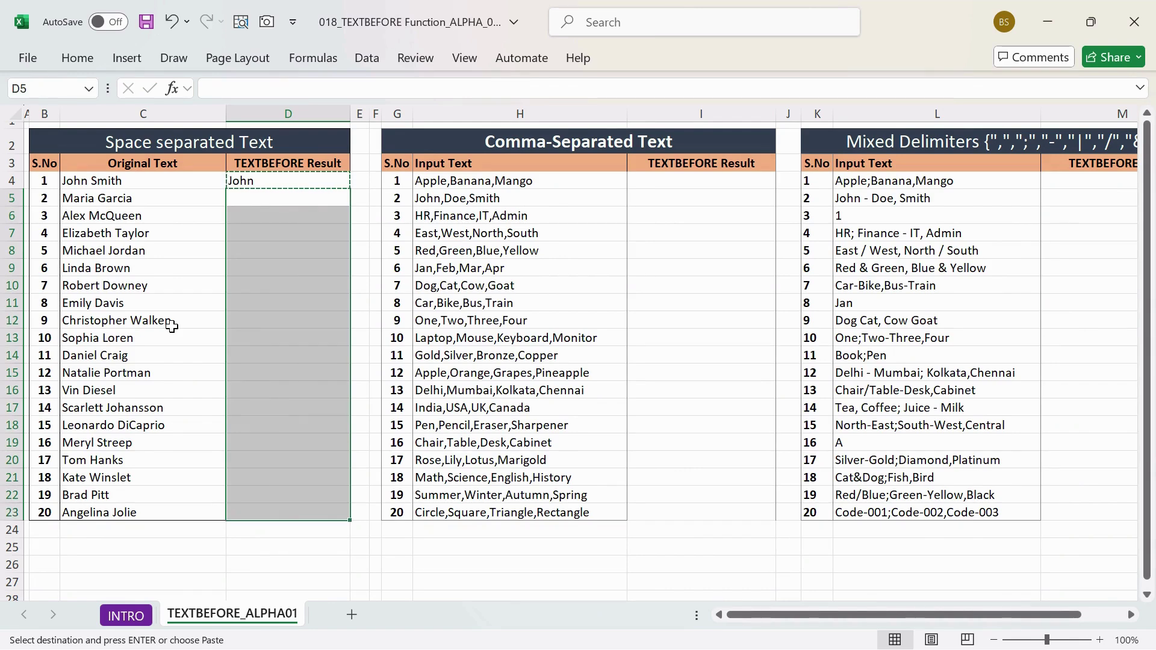
key(ctrl+v)
key(ctrl+s)
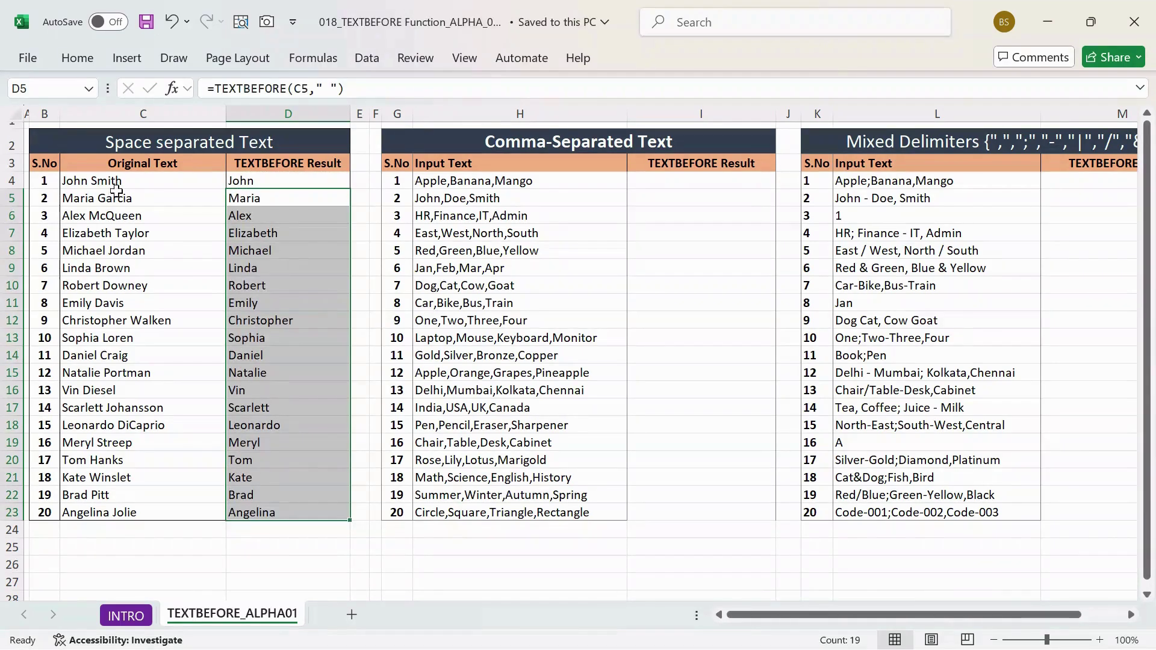
click(80, 175)
drag(78, 178, 133, 517)
drag(264, 180, 305, 516)
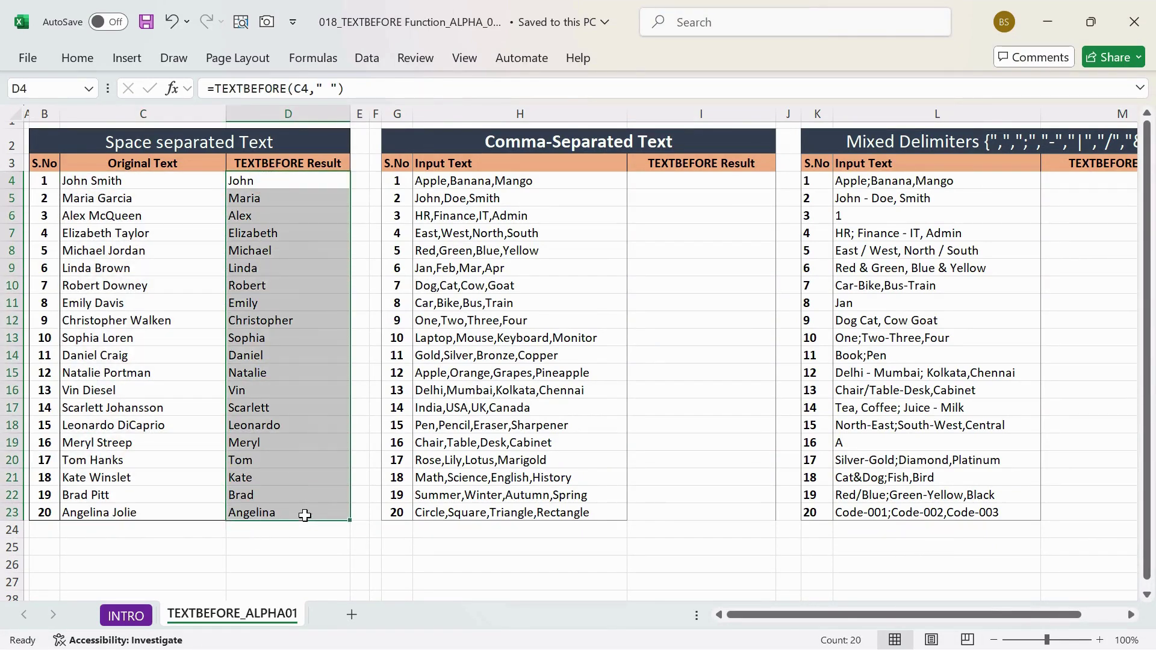
Enter the formula =TEXTBEFORE(H4,",") in cell I4 of the Comma-Separated Text table
click(644, 182)
text(=)
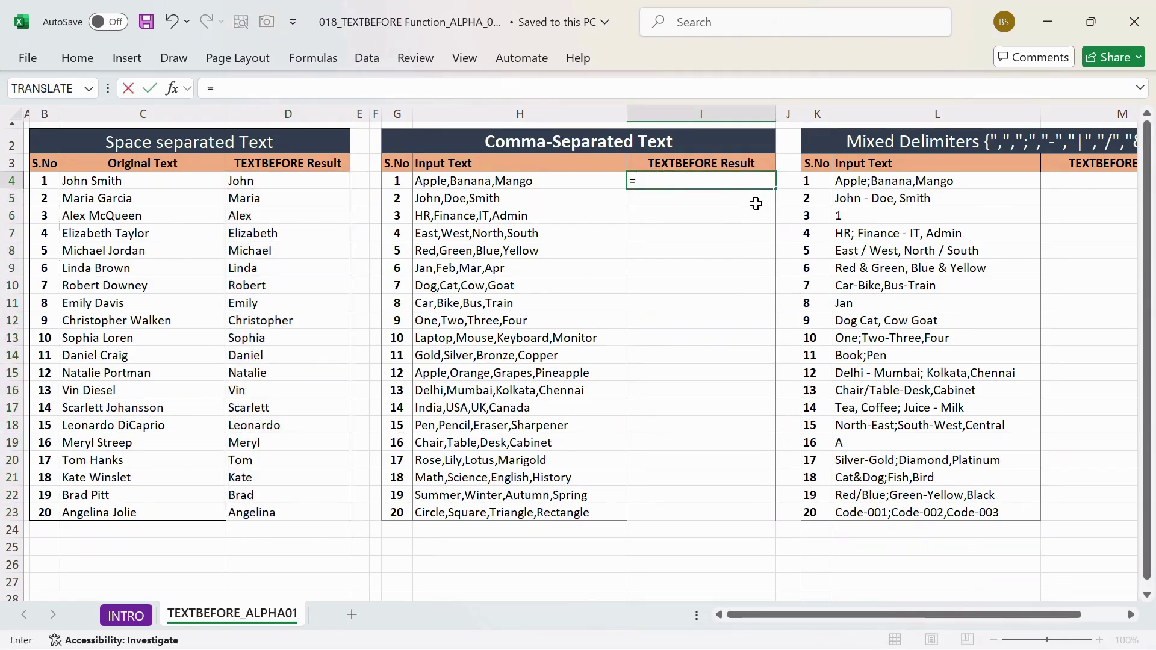
text(TEXT)
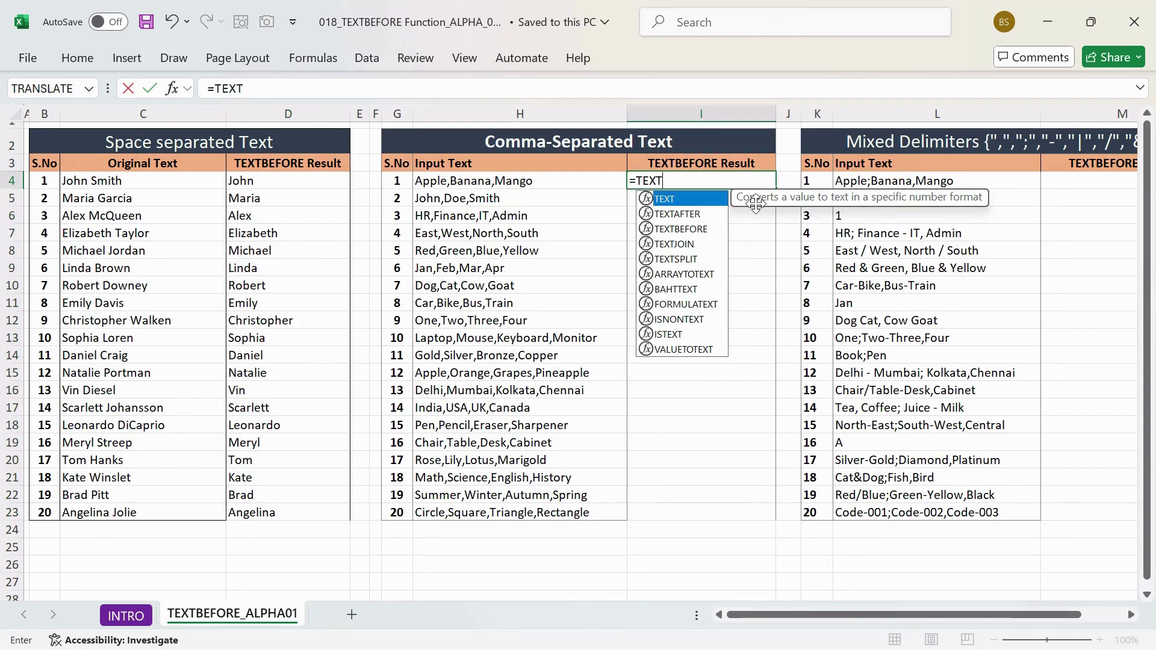
text(BE)
key(Tab)
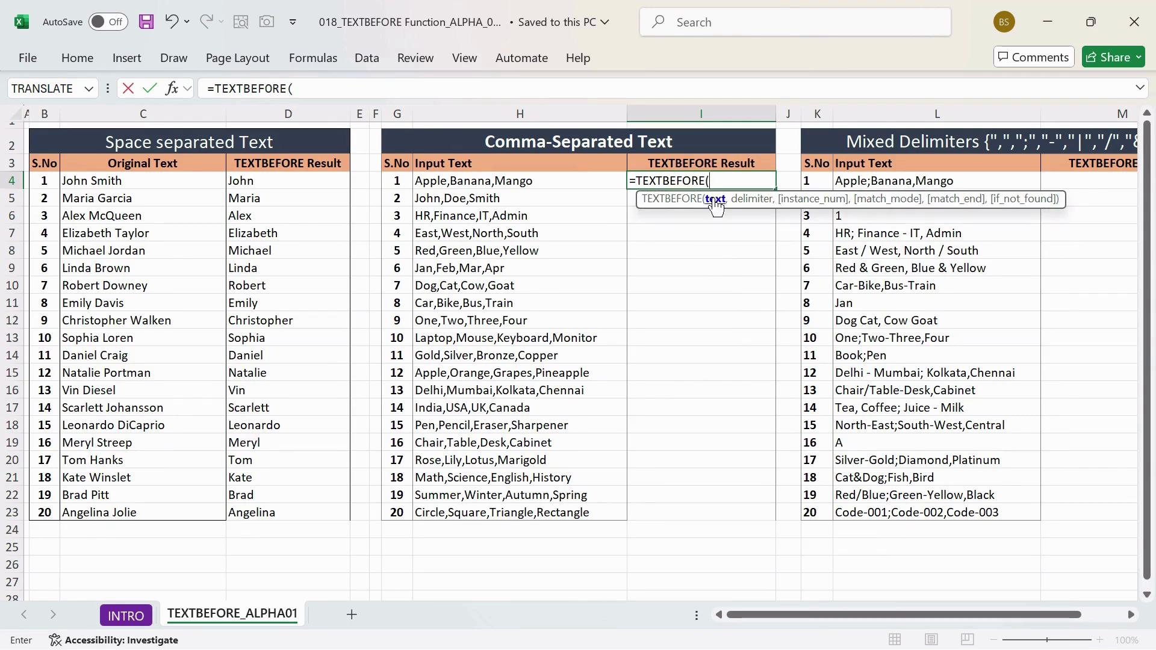
click(573, 183)
text(,)
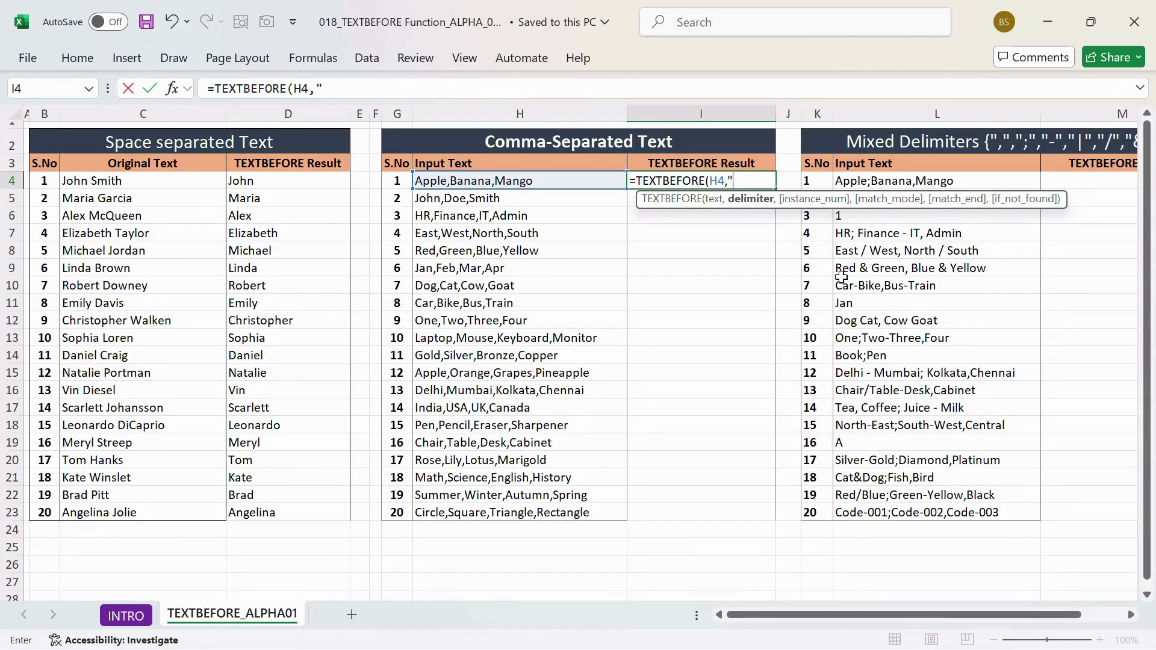
text(,"))
key(Return)
Copy the I4 formula into I5:I23 of the Comma-Separated Text table
key(Up)
key(ctrl+c)
key(Down)
key(shift+Down)
key(shift+Down)
key(shift+Down)
key(shift+Down)
key(shift+Down)
key(shift+Down)
key(shift+Down)
key(shift+Down)
key(shift+Down)
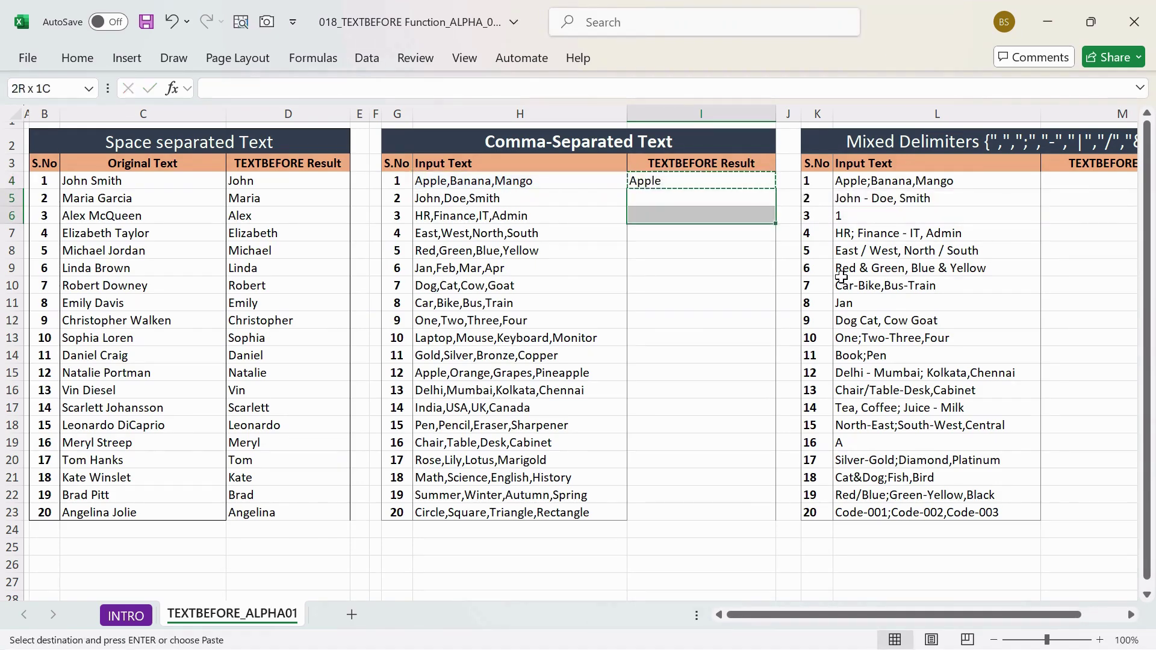
key(shift+Down)
key(shift+Down)
key(shift+Down)
key(shift+Down)
key(shift+Down)
key(shift+Down)
key(shift+Down)
key(shift+Down)
key(shift+Down)
key(Return)
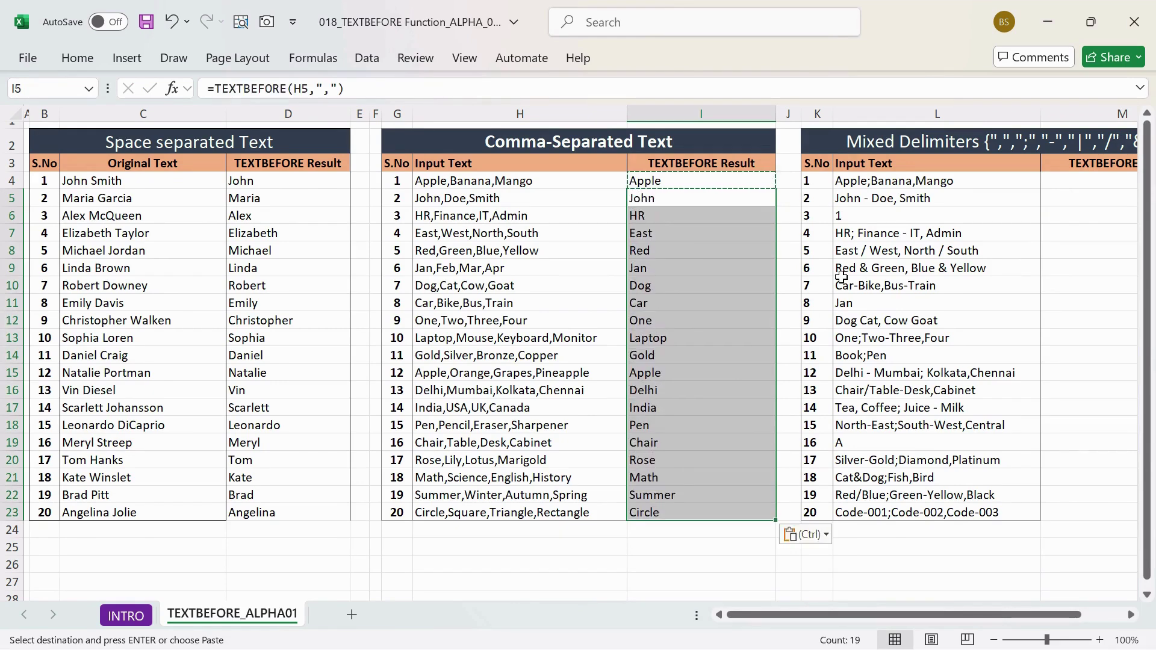
Compare the Comma-Separated Text inputs with their TEXTBEFORE results, and examine the Mixed Delimiters heading and input texts in L4:L23
drag(451, 181, 468, 512)
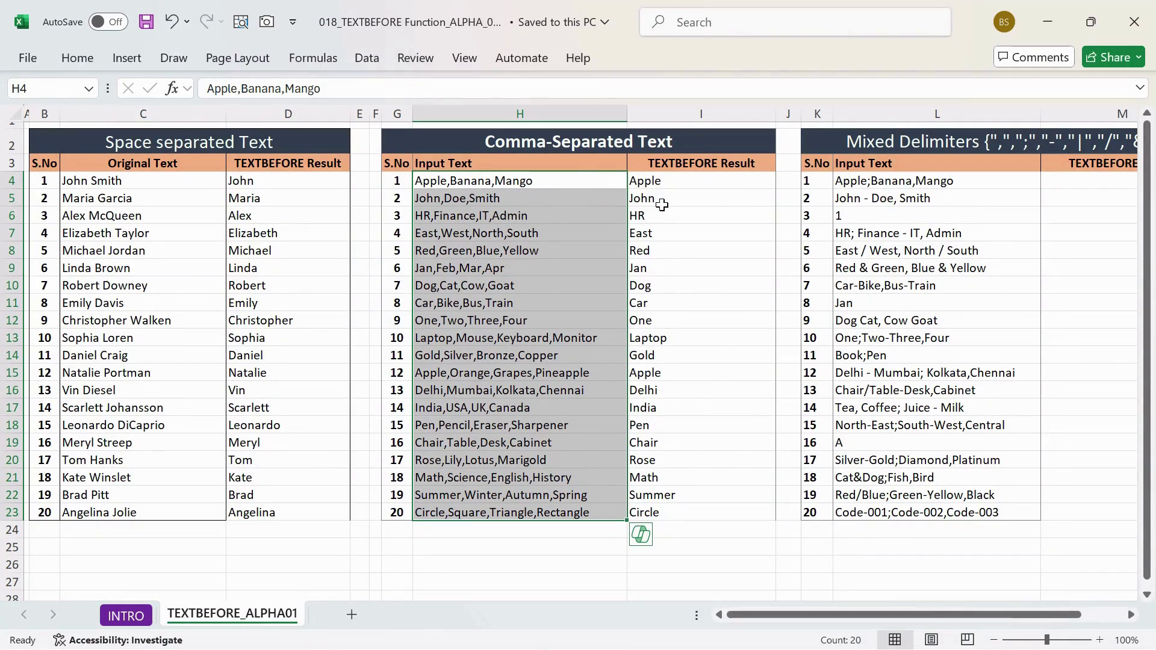
click(670, 186)
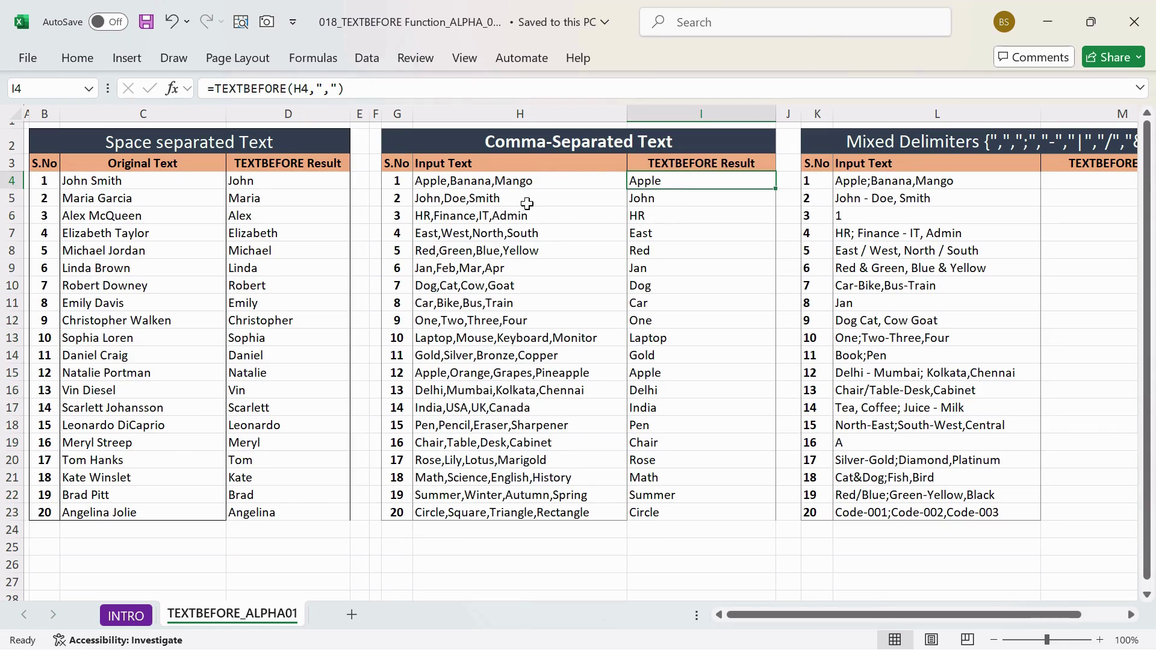
click(479, 192)
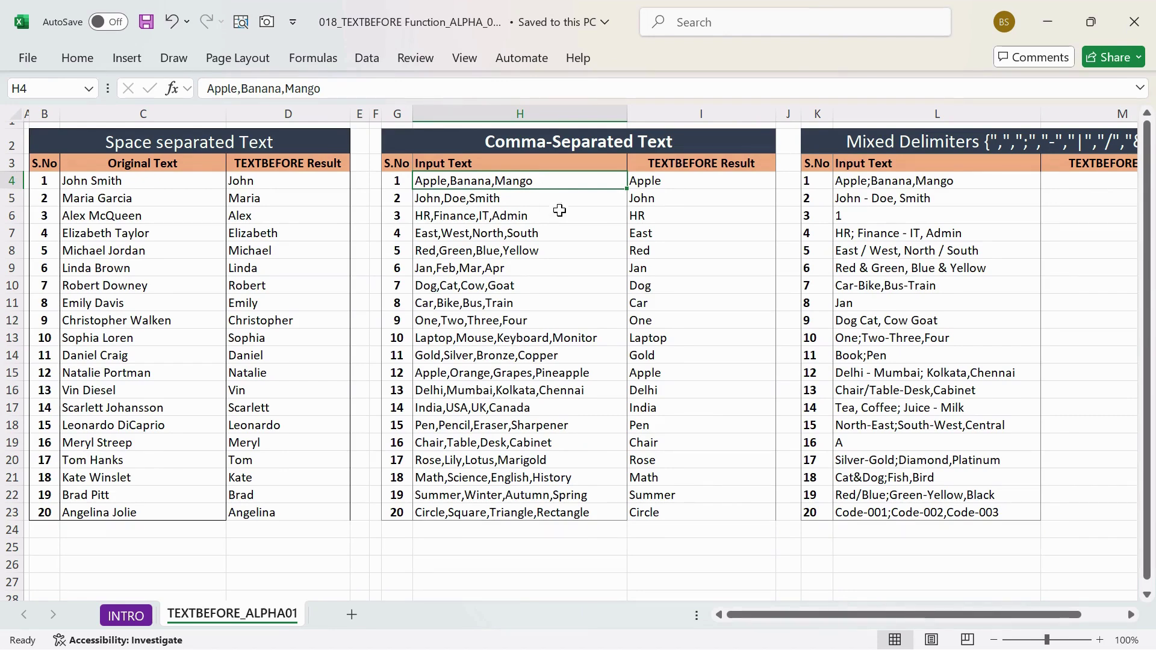
click(676, 185)
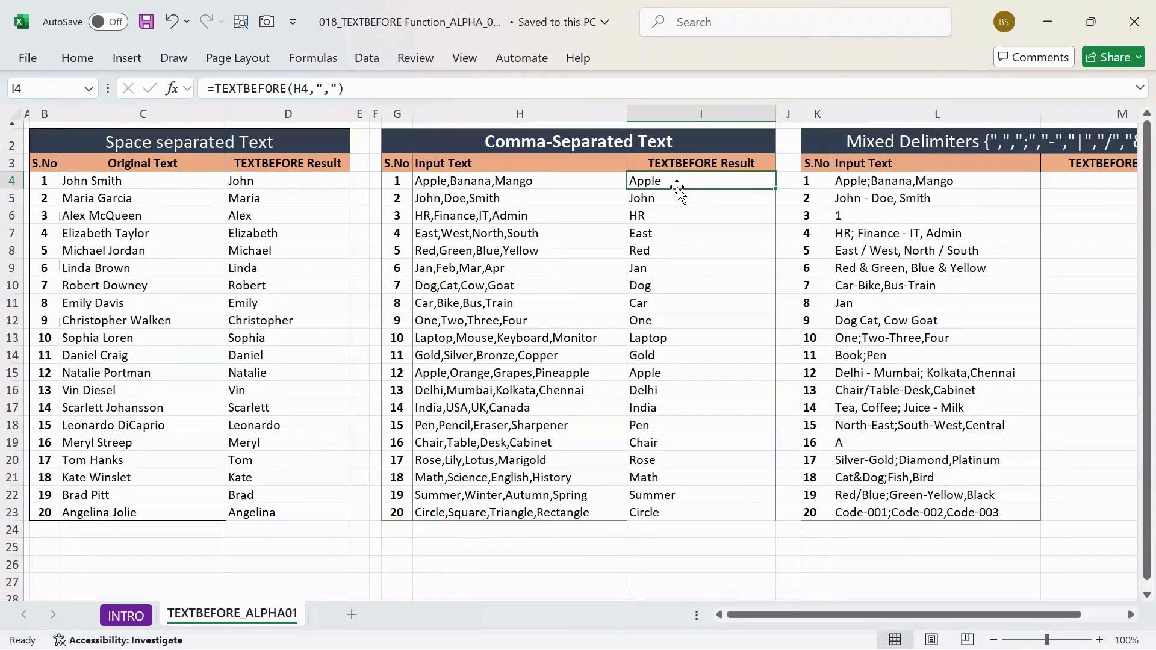
key(Right)
key(Right)
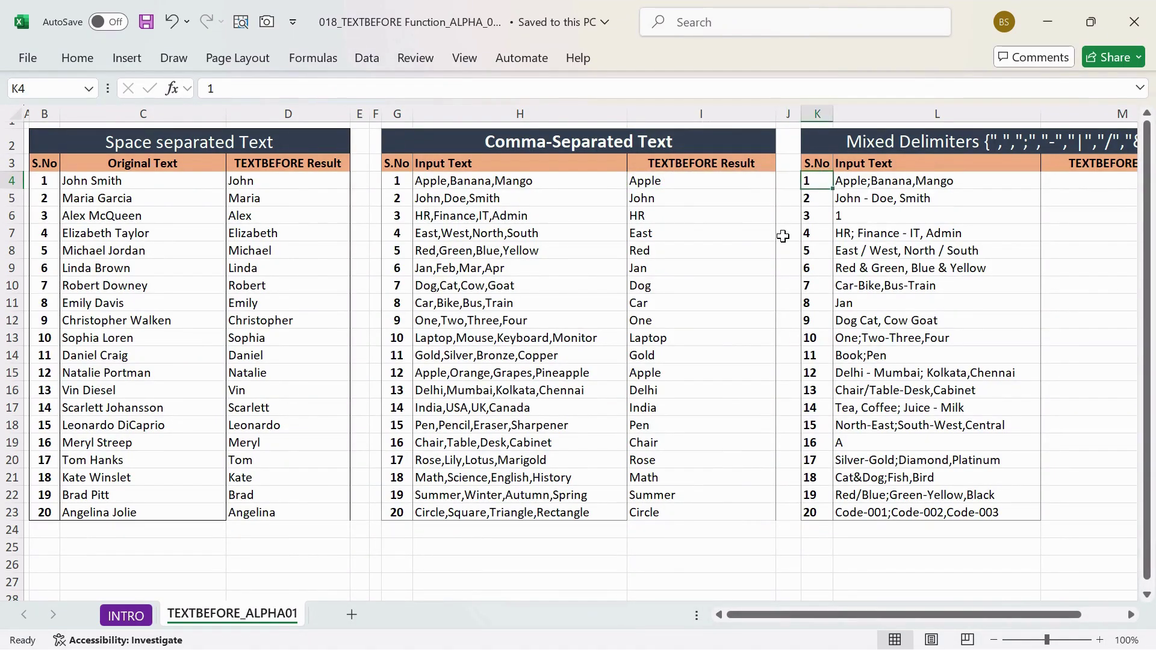
key(Right)
key(Right)
key(Right)
key(Left)
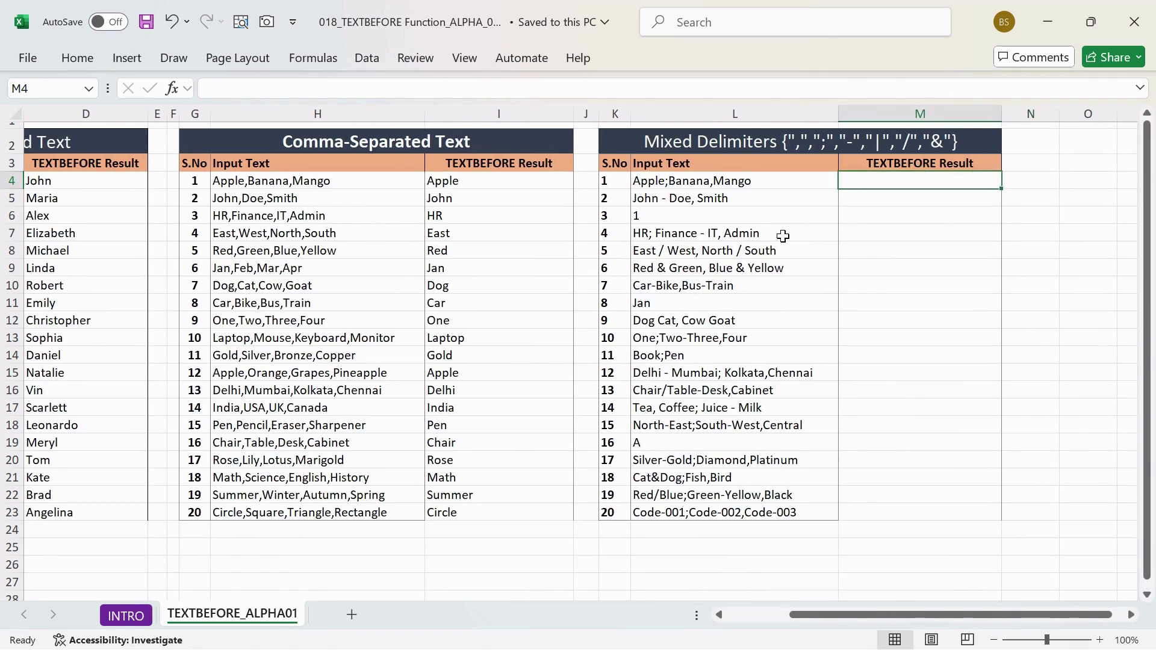
click(363, 144)
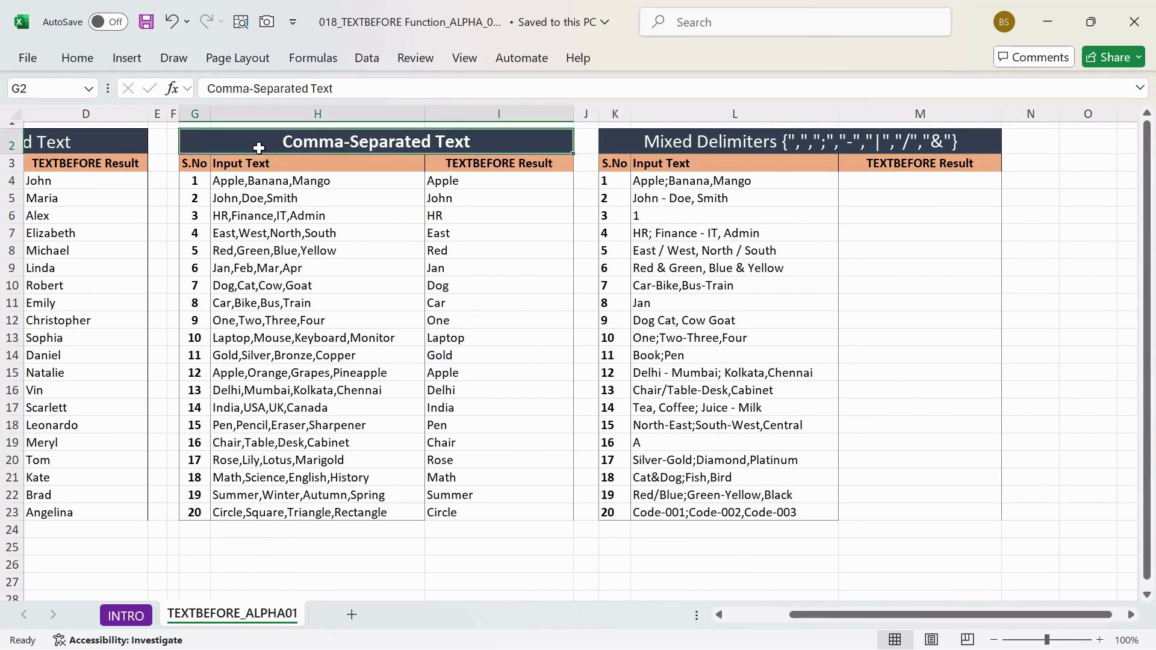
click(808, 137)
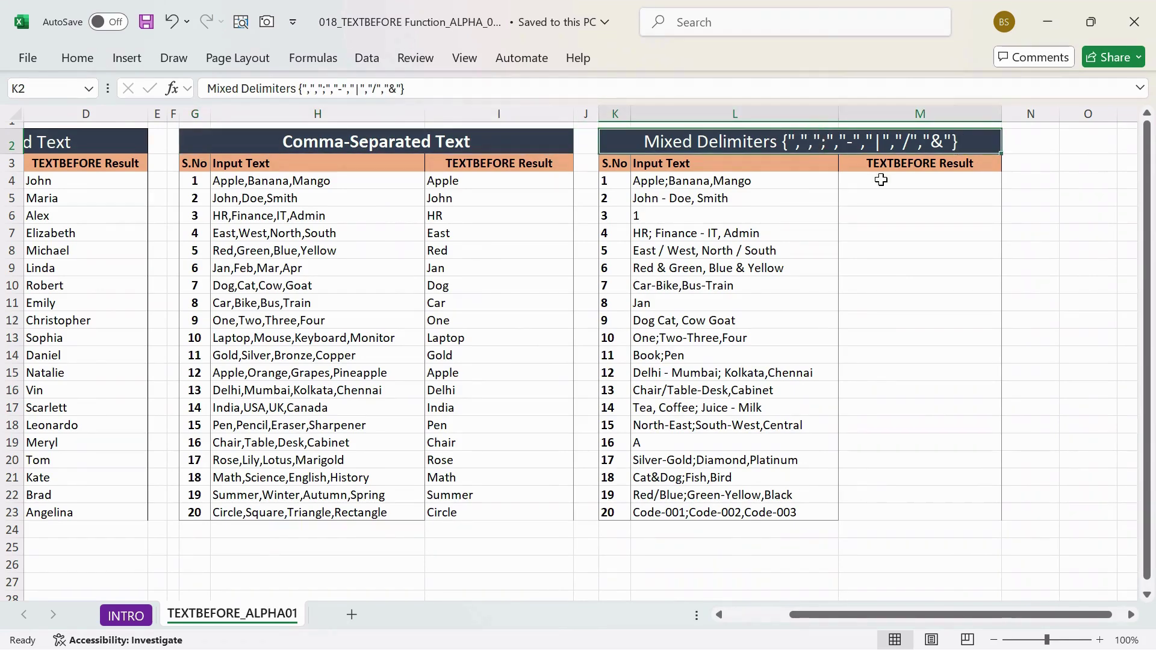
drag(692, 182, 698, 507)
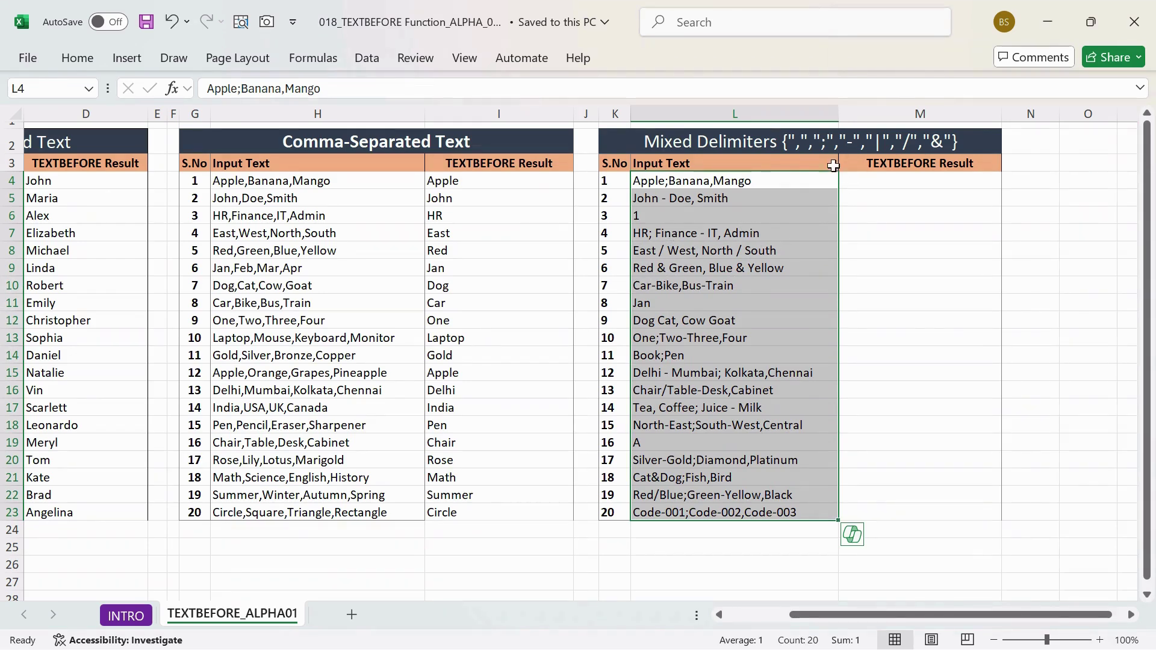
Copy the delimiter list {",",";","-","|","/","&"} from the Mixed Delimiters heading text
double_click(809, 142)
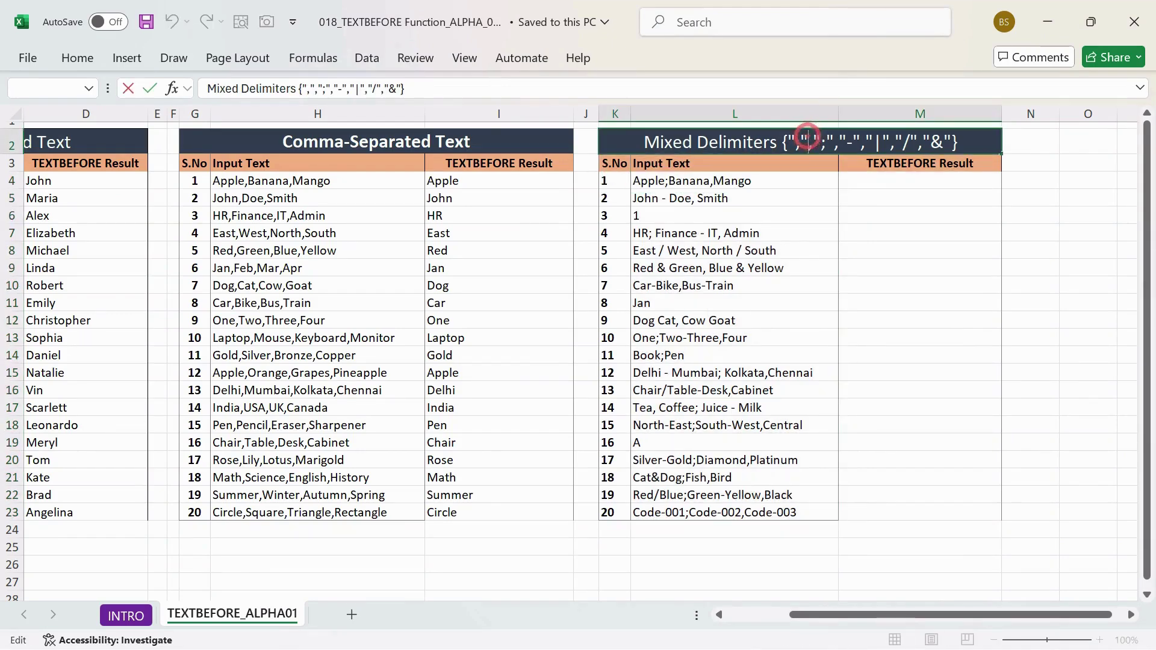
drag(782, 142, 959, 142)
key(ctrl+c)
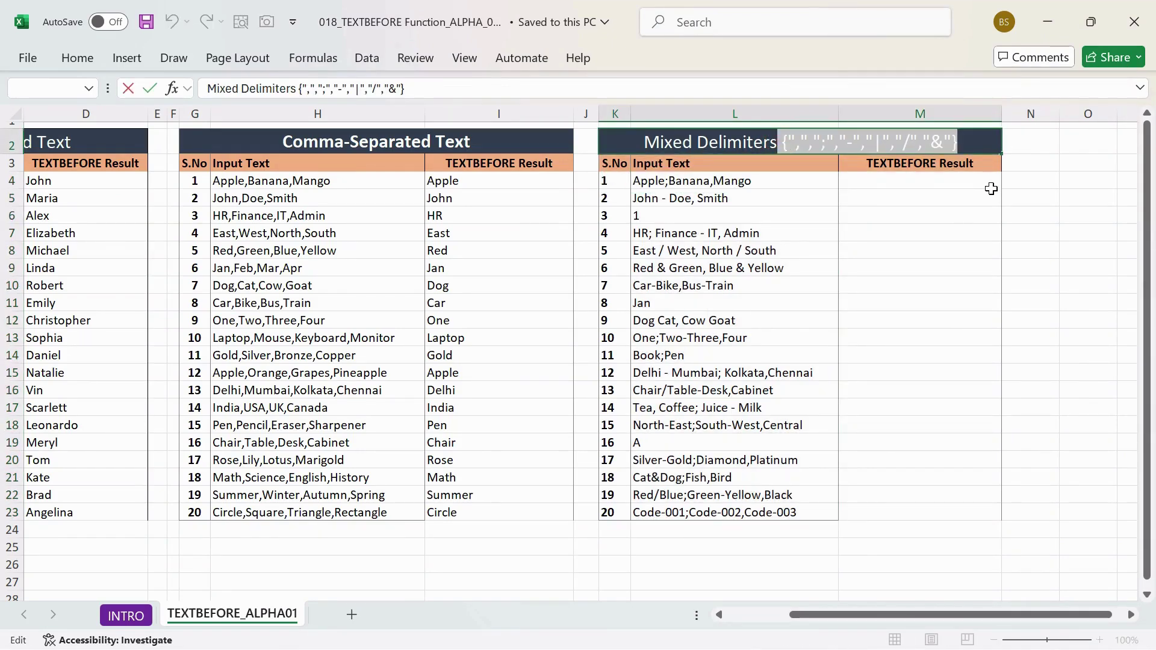
Enter the formula =TEXTBEFORE(L4, {",",";","-","|","/","&"}) in cell M4 of the Mixed Delimiters table, reusing the copied delimiter list
click(927, 192)
text(=T)
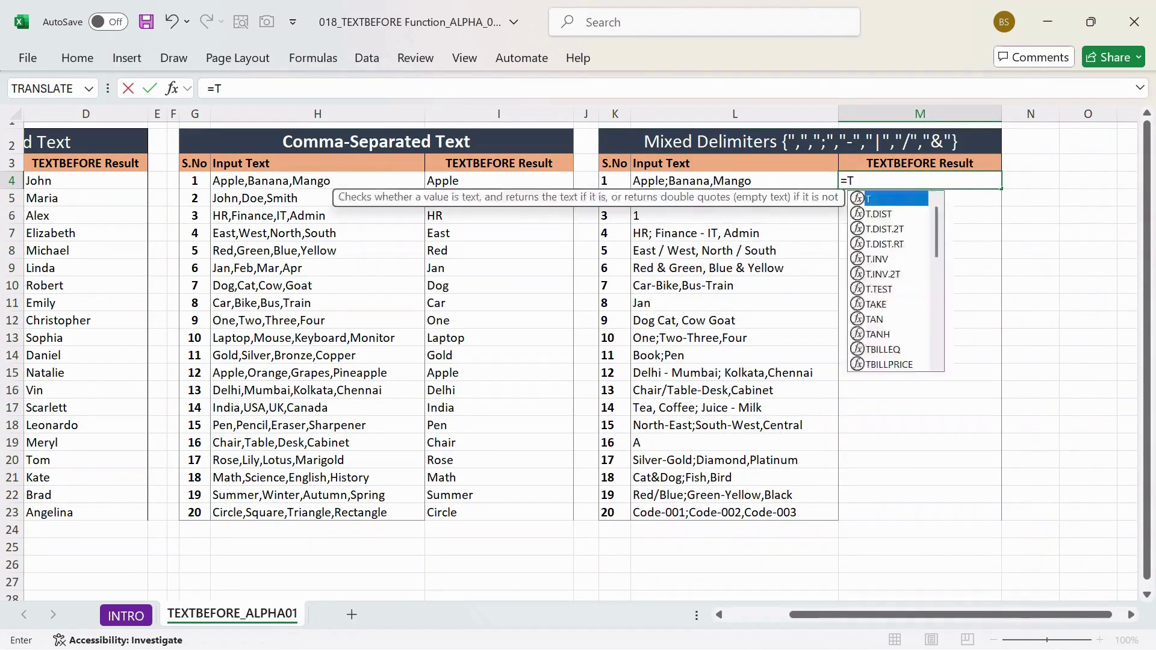
text(EXBE)
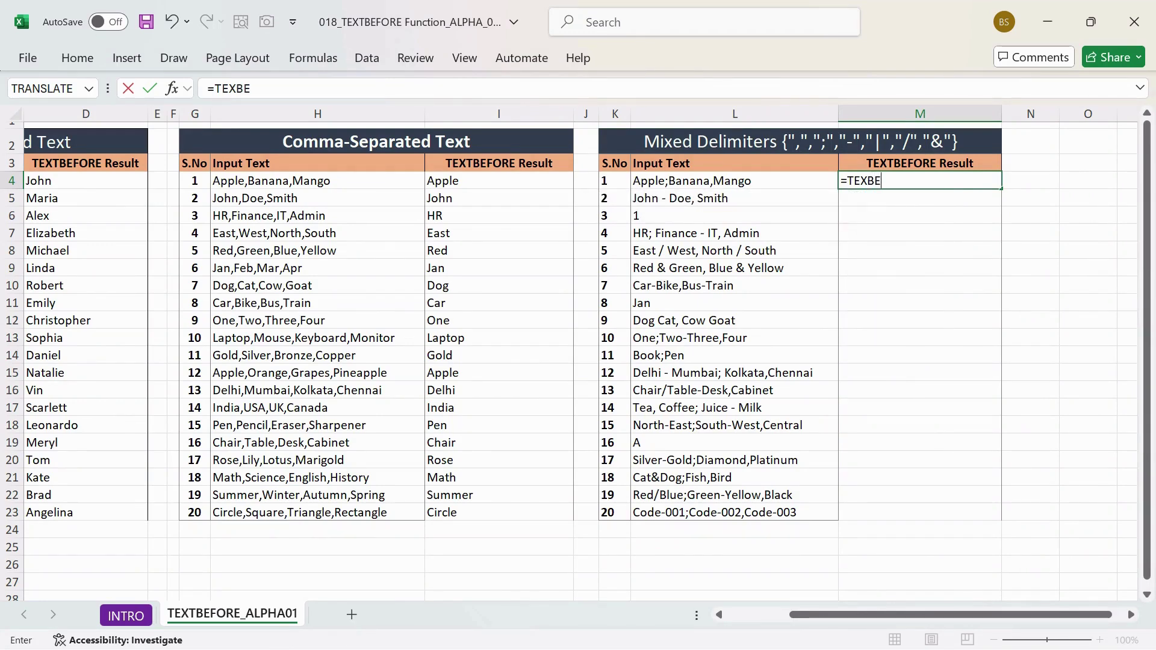
key(BackSpace)
key(BackSpace)
text(T)
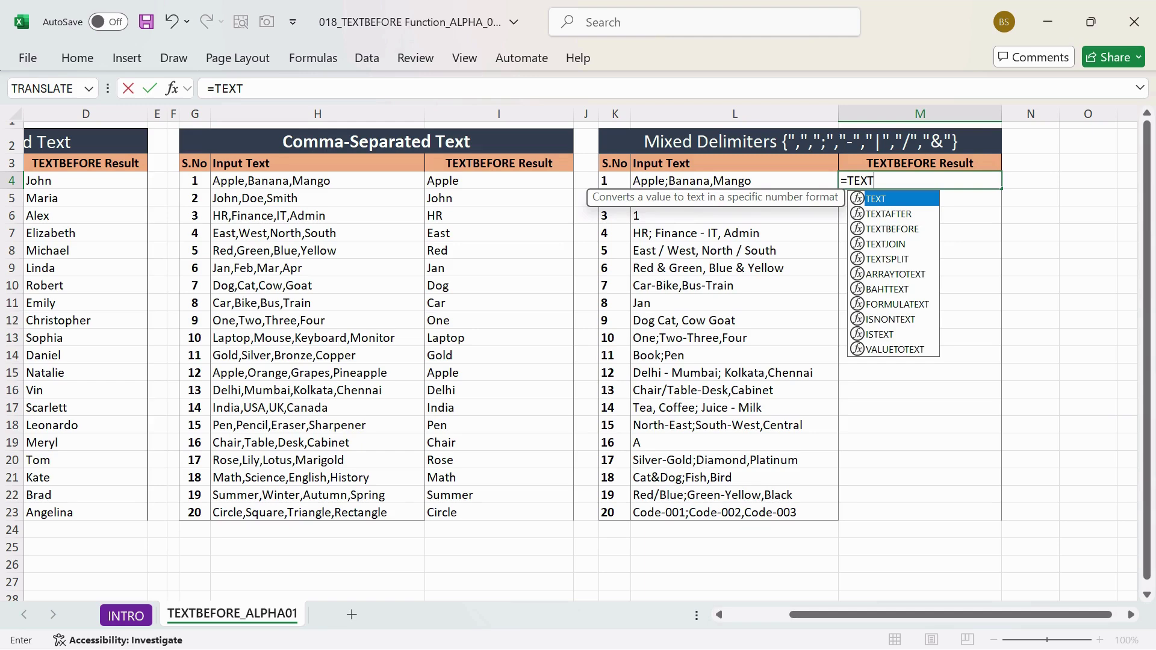
key(Down)
key(Down)
key(Tab)
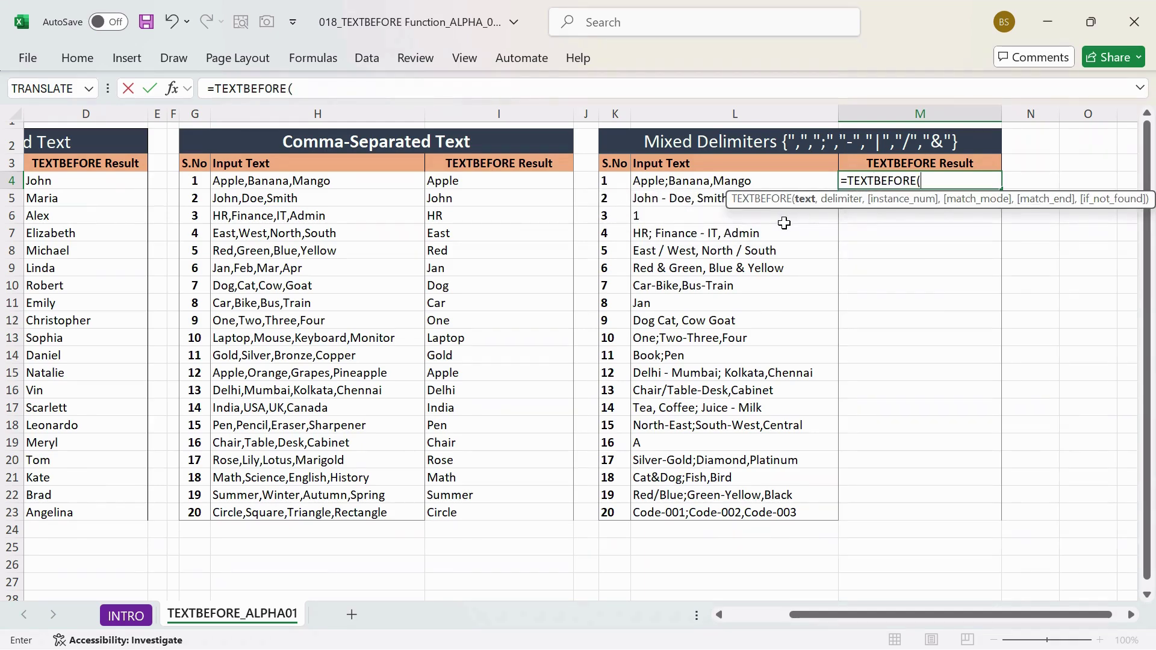
click(711, 180)
text(,)
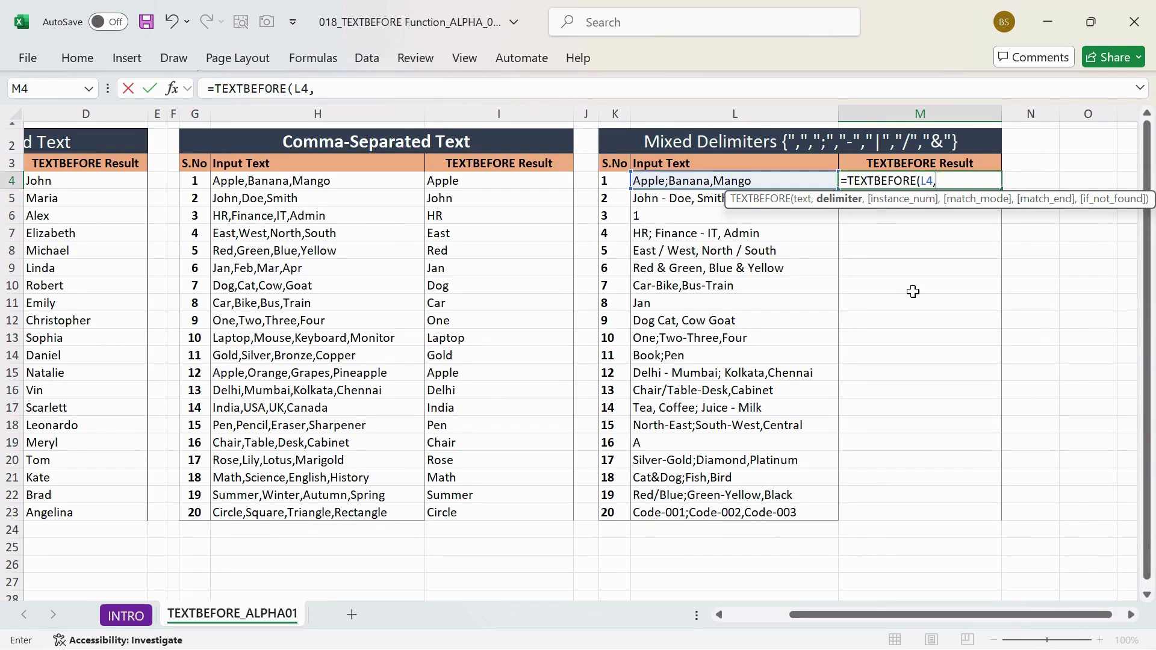
key(ctrl+v)
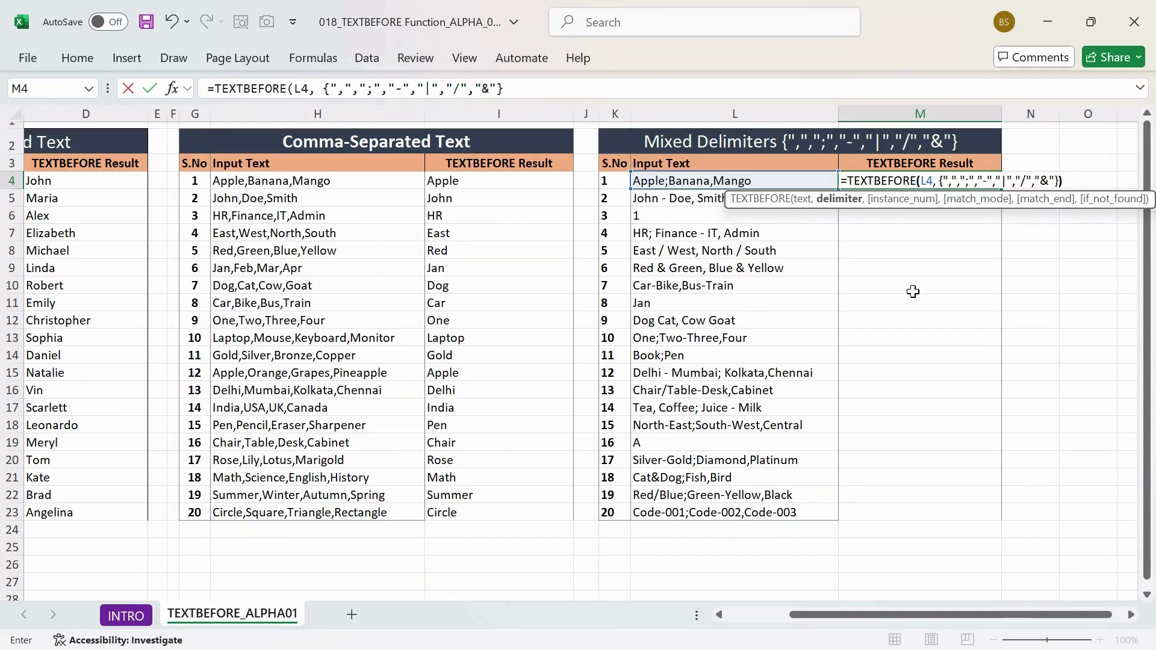
text())
key(Return)
Copy the M4 formula into M5:M23 of the Mixed Delimiters table and save the workbook
key(Up)
key(ctrl+c)
key(Down)
key(shift+Down)
key(shift+Down)
key(shift+Down)
key(shift+Down)
key(shift+Down)
key(shift+Down)
key(shift+Down)
key(shift+Down)
key(shift+Down)
key(shift+Down)
key(shift+Down)
key(shift+Down)
key(shift+Down)
key(shift+Down)
key(shift+Down)
key(shift+Down)
key(shift+Down)
key(shift+Down)
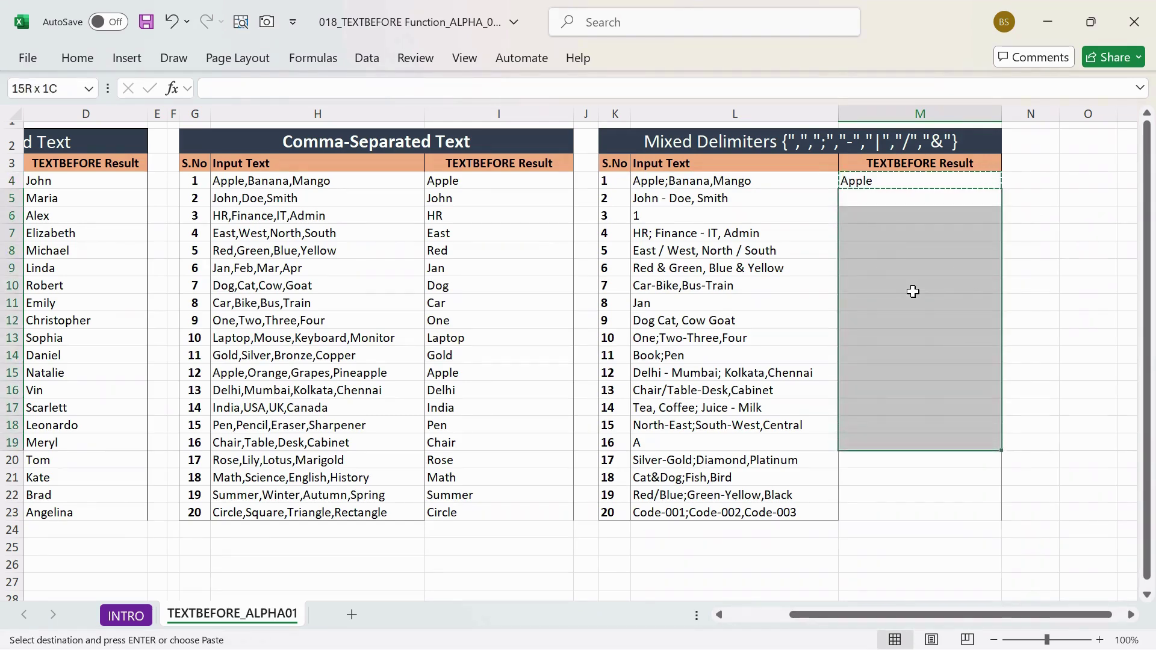
key(ctrl+v)
key(ctrl+s)
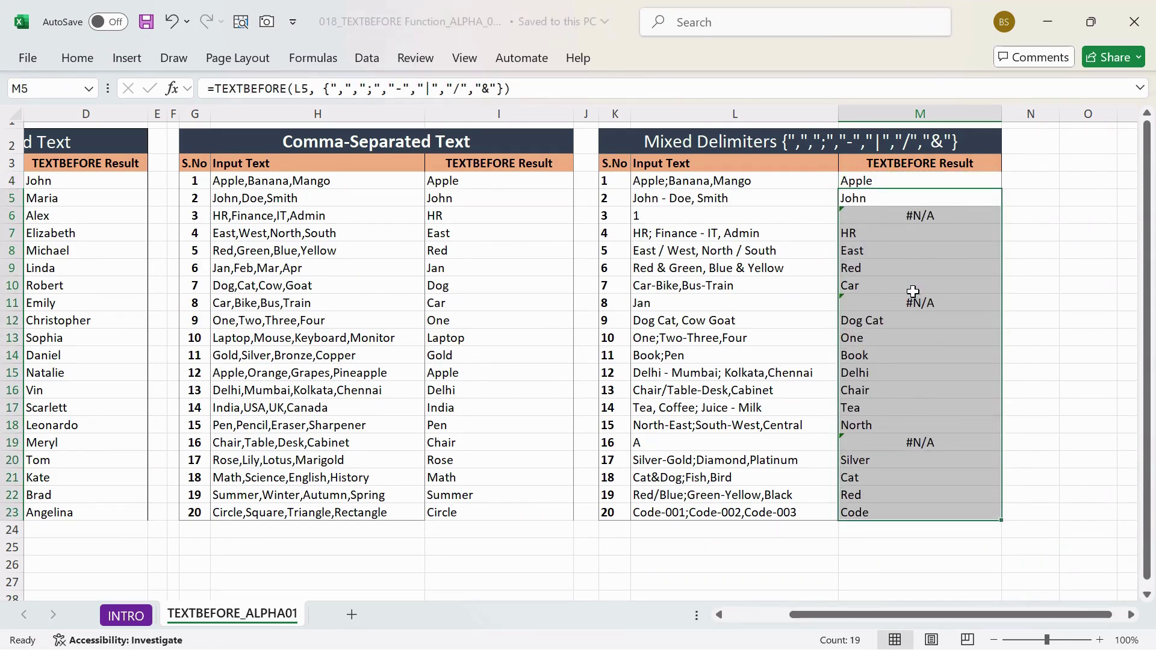
Examine the error results in the Mixed Delimiters table against their input texts in L6, L11 and L19
key(Up)
key(Down)
key(Down)
key(shift+Down)
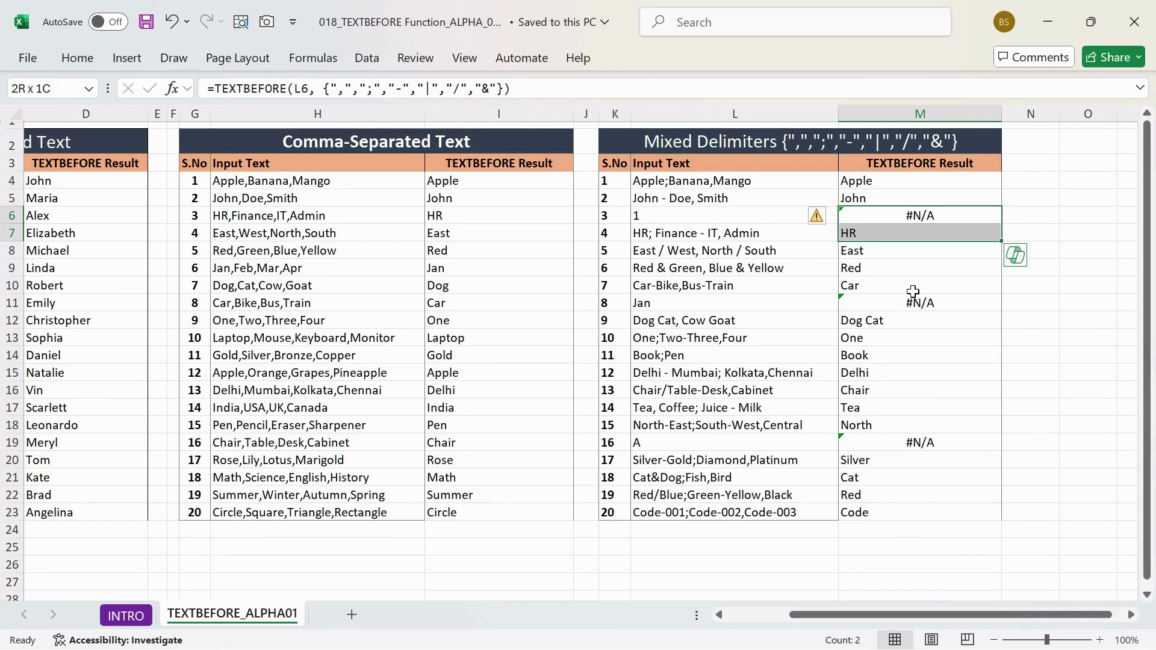
click(678, 220)
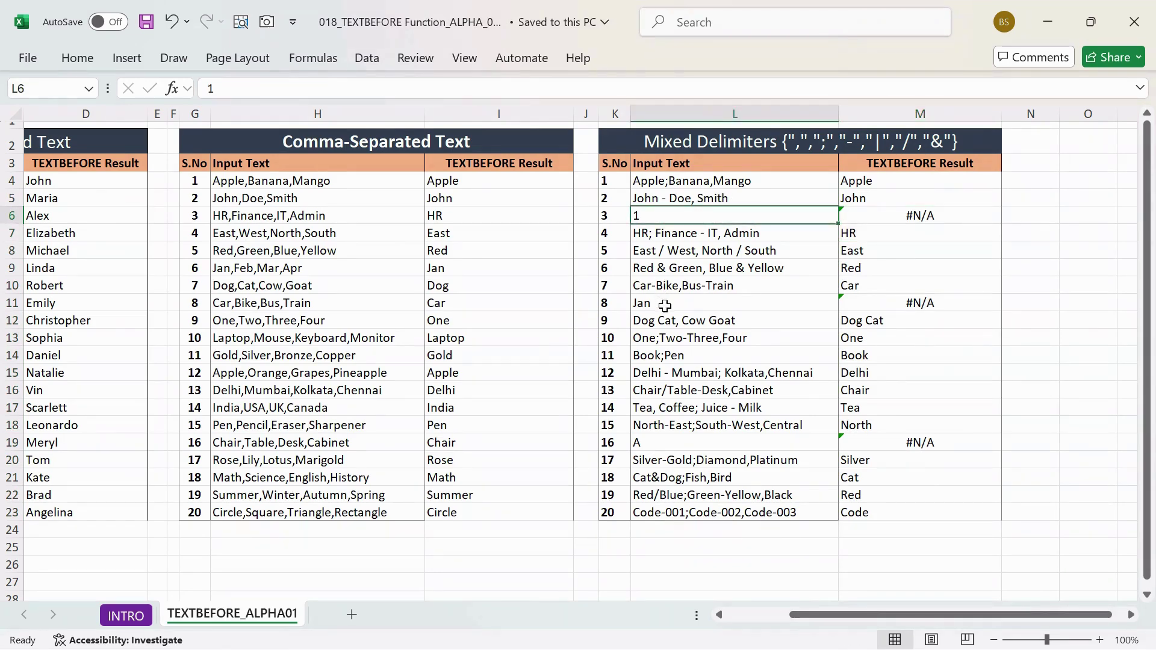
click(663, 303)
click(661, 443)
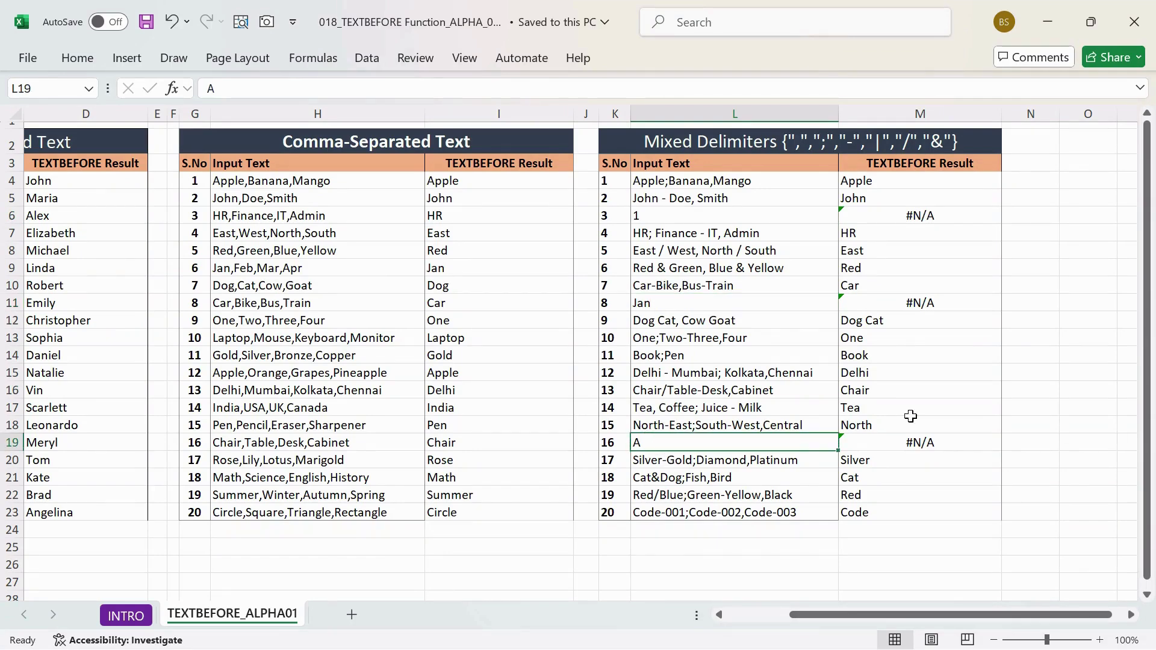
click(933, 434)
click(912, 215)
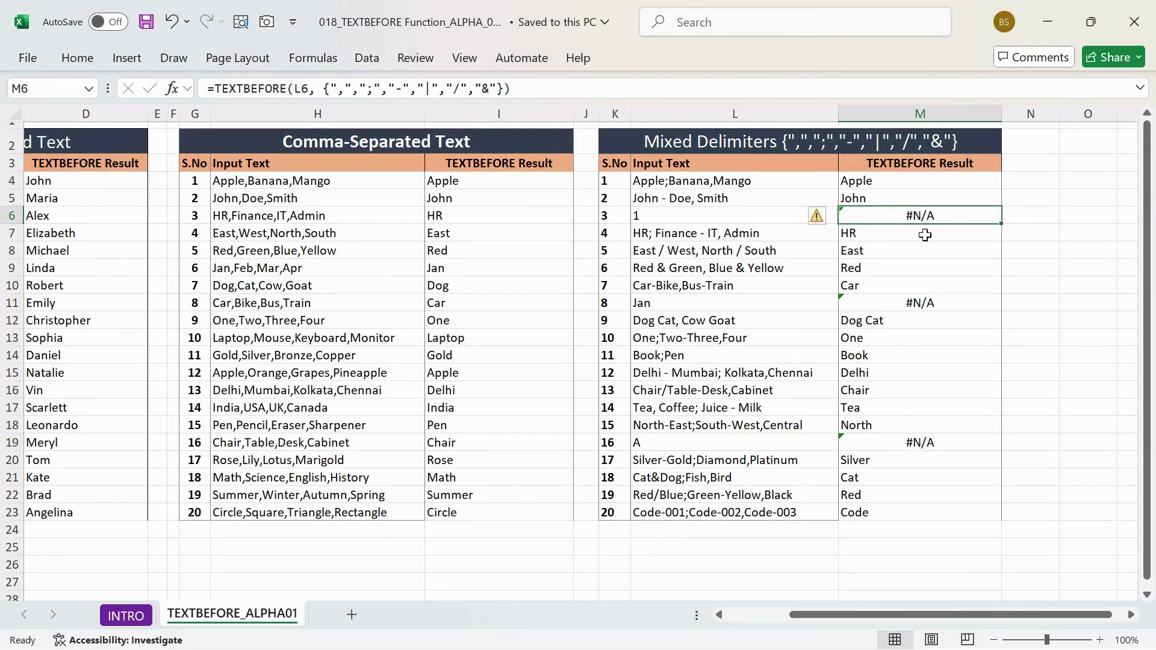
Review the Space separated Text table and the I4 formula and input texts of the Comma-Separated Text table
key(Left)
key(Home)
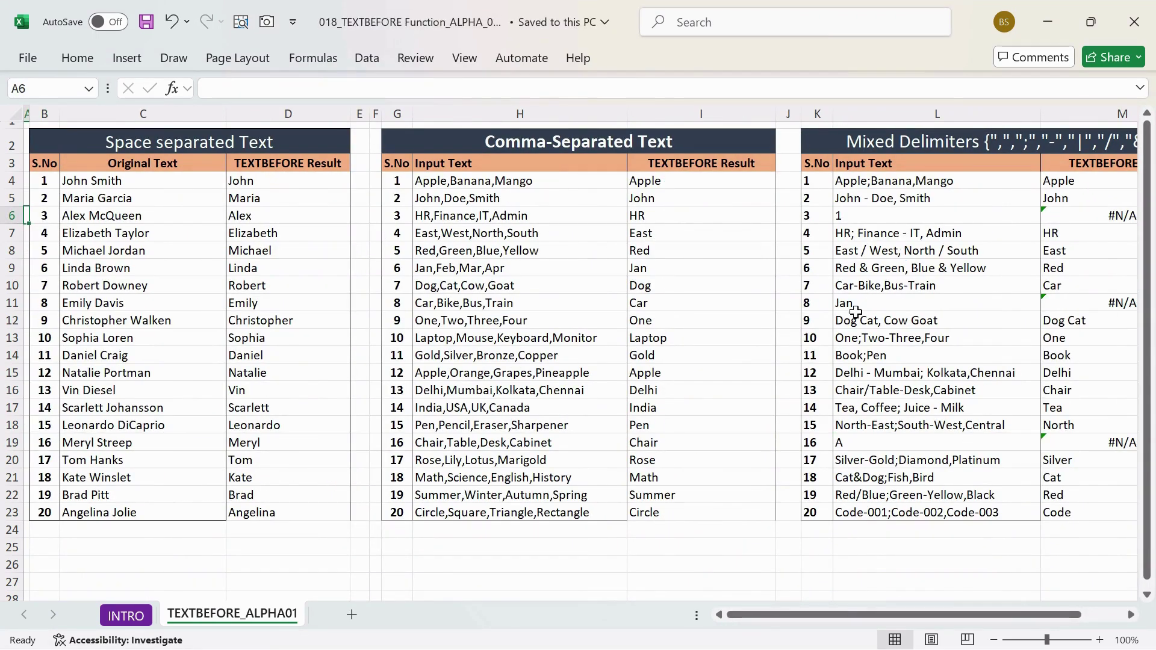
drag(130, 180, 301, 529)
click(125, 179)
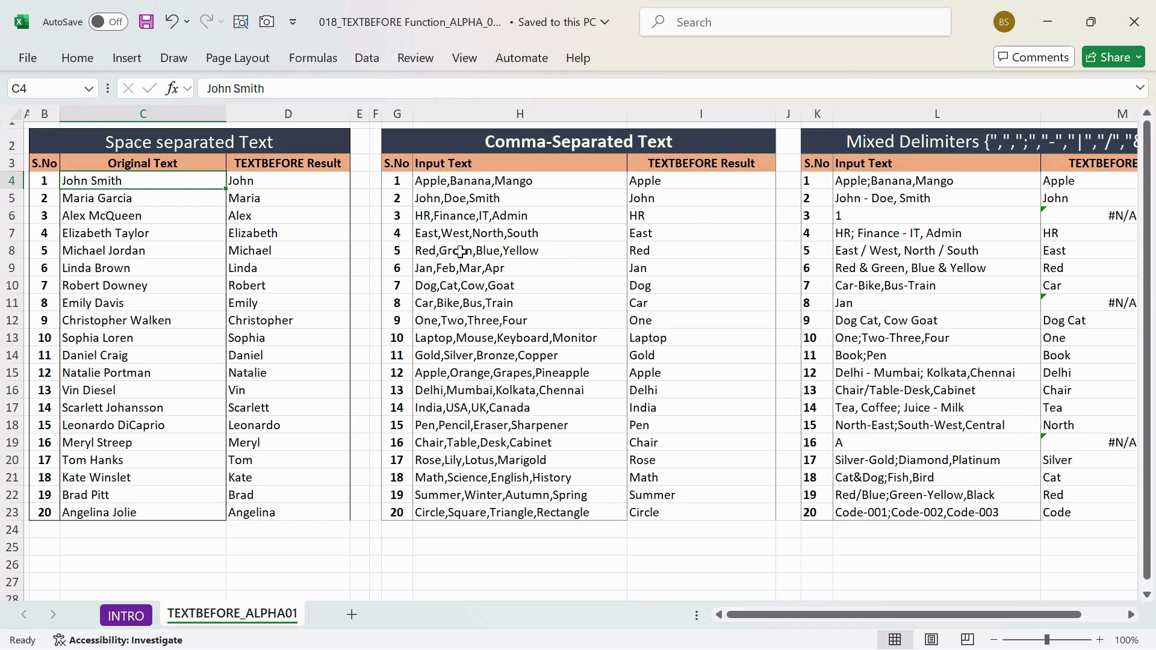
click(675, 182)
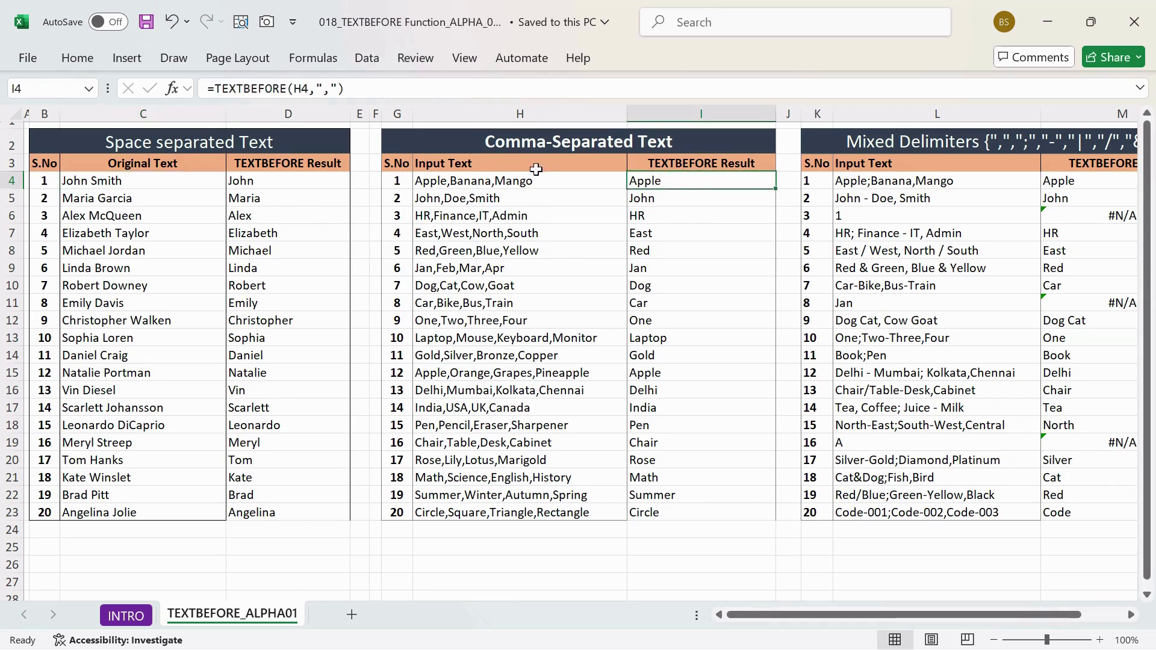
click(429, 182)
drag(511, 184, 540, 250)
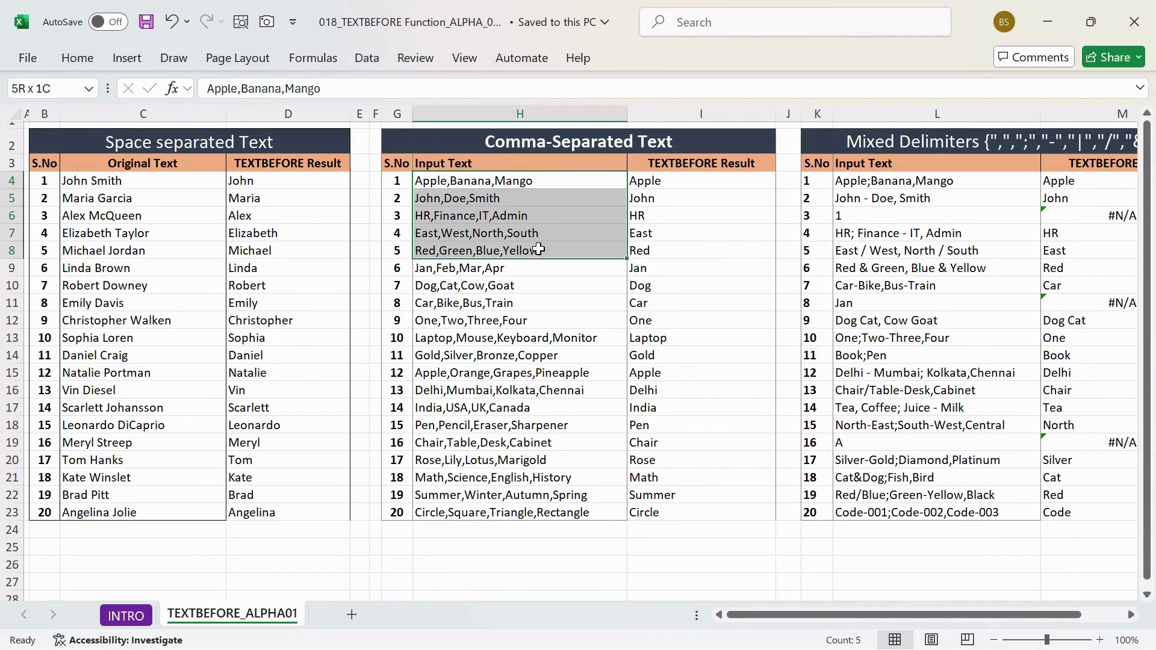
Examine the comma positions in H4, highlighting the text up to the second comma without changing the cell
double_click(516, 202)
click(486, 178)
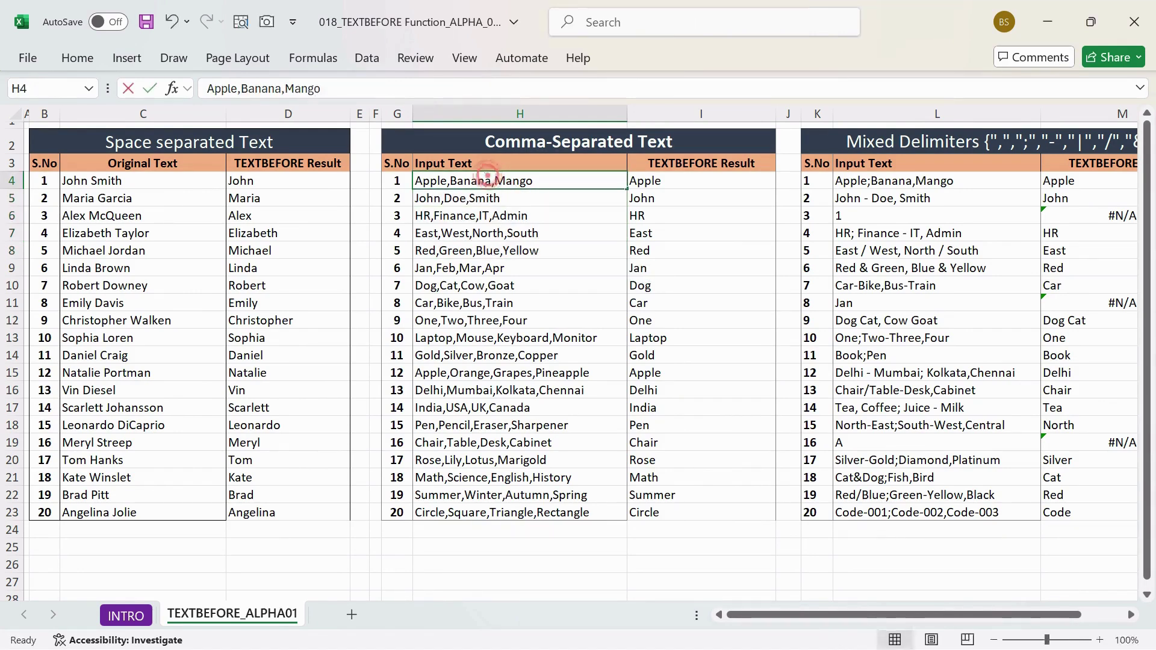
double_click(447, 182)
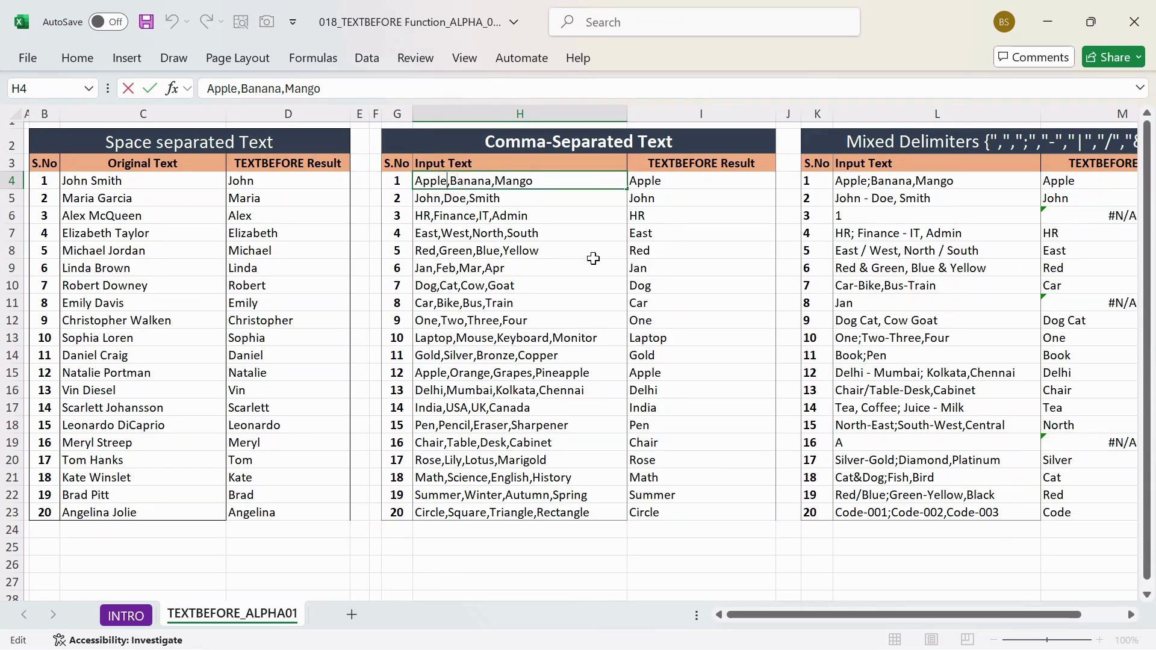
drag(494, 180, 423, 180)
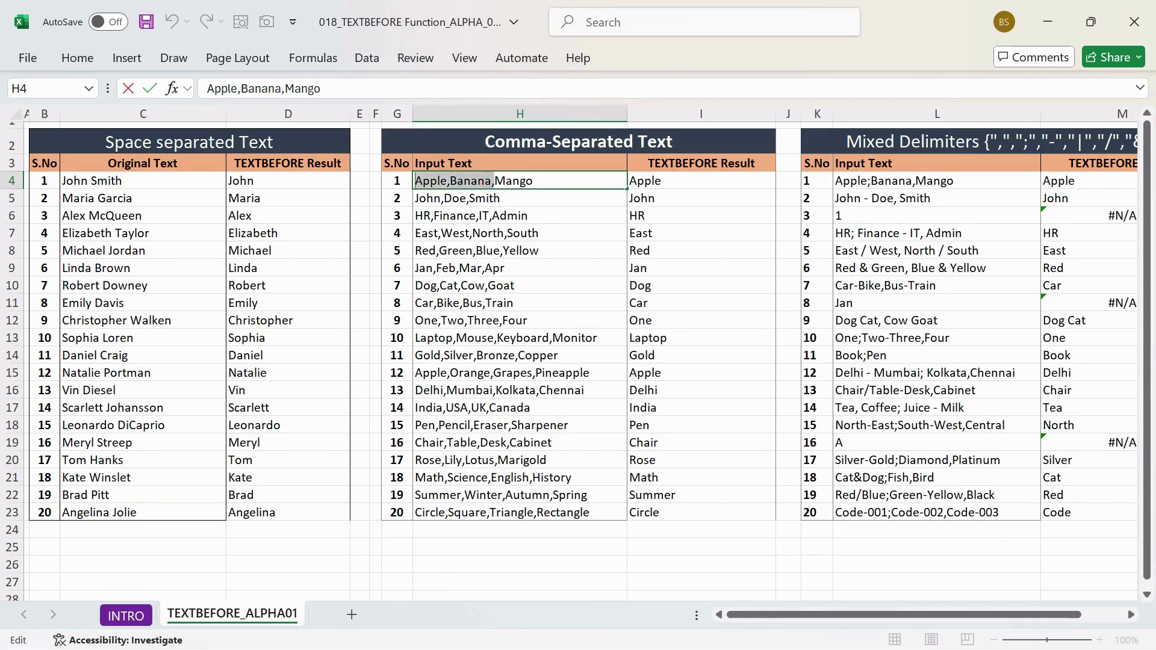
click(567, 217)
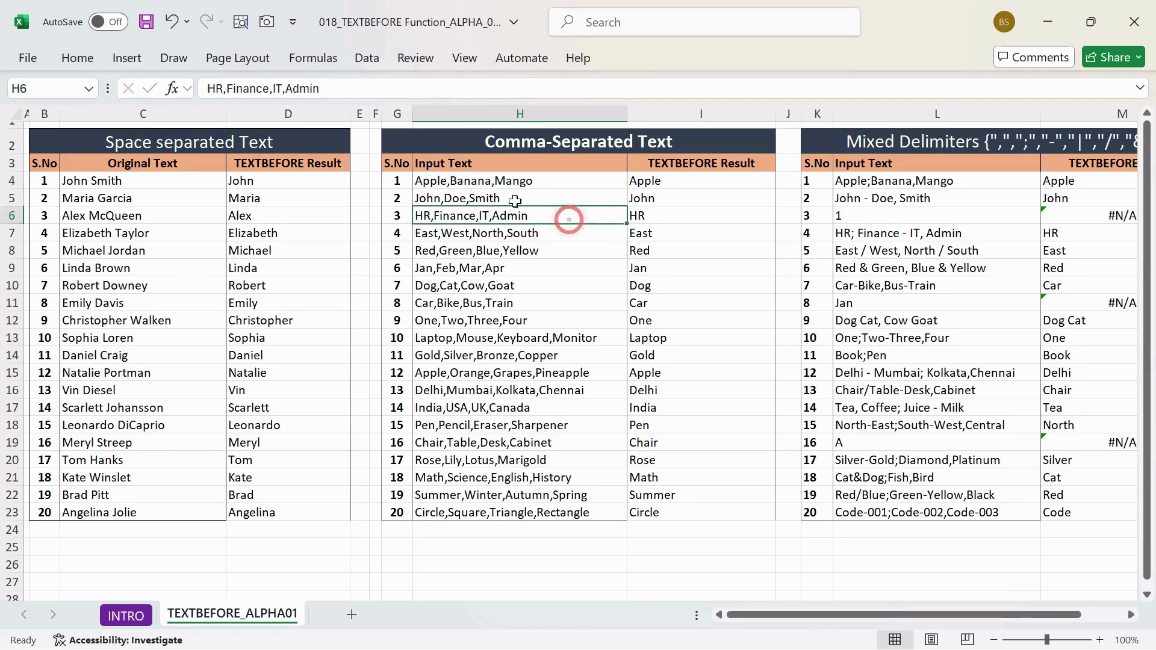
click(417, 176)
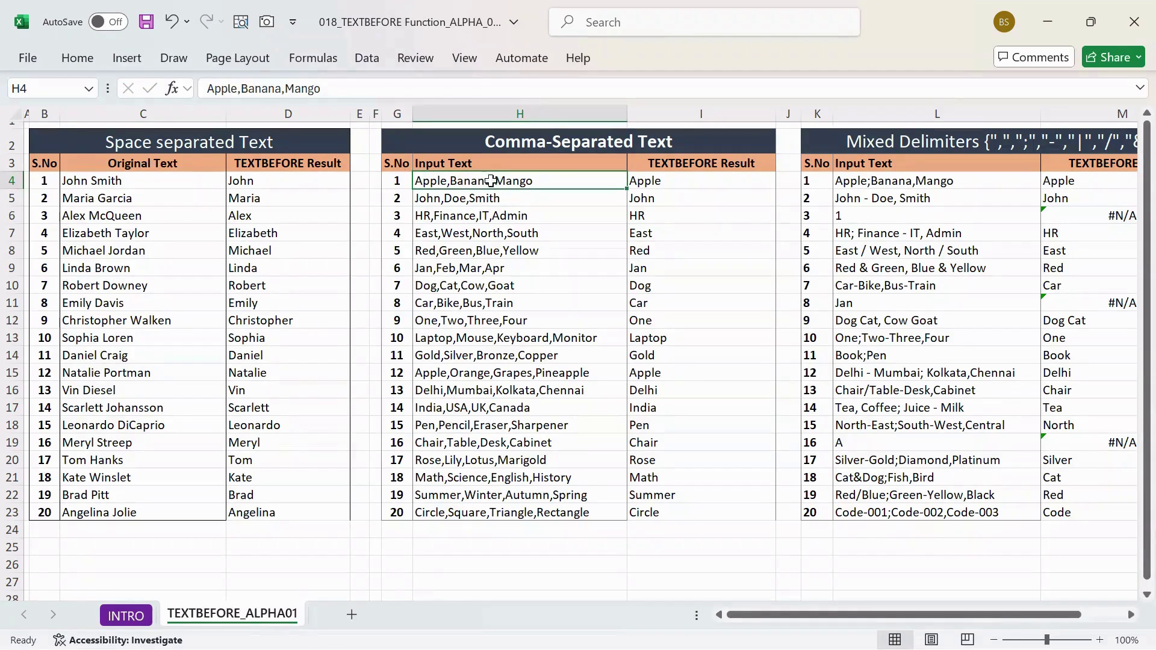
double_click(448, 189)
click(447, 181)
double_click(450, 180)
drag(494, 180, 415, 180)
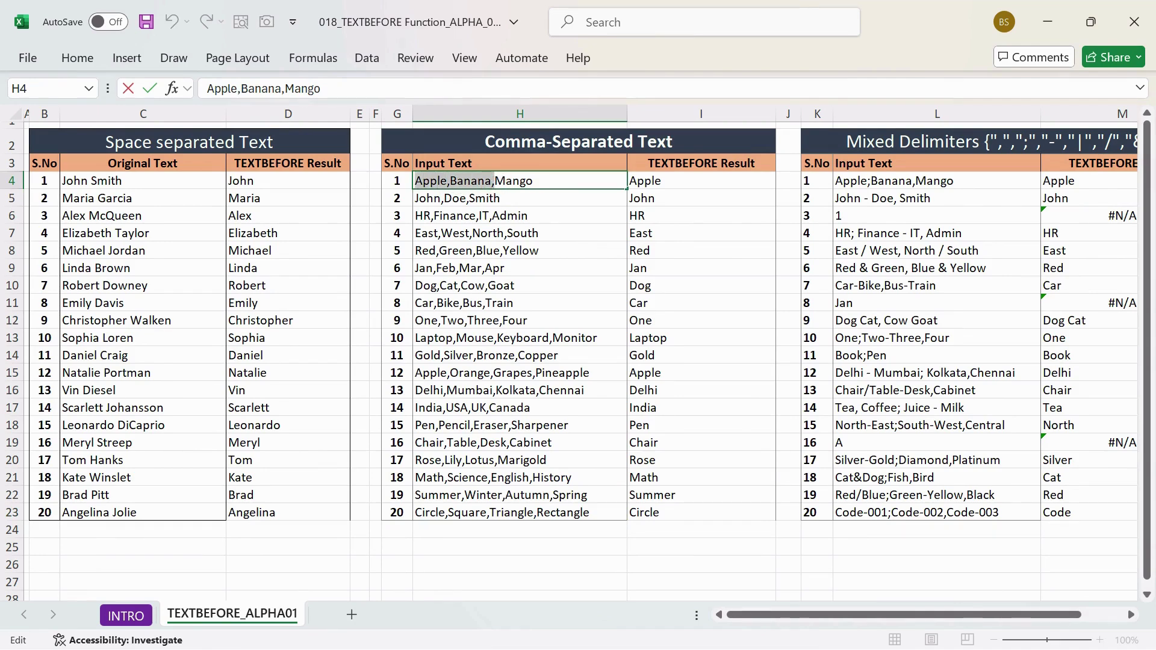
Add instance number 2 to the I4 formula, making it =TEXTBEFORE(H4,",",2)
click(649, 183)
click(348, 88)
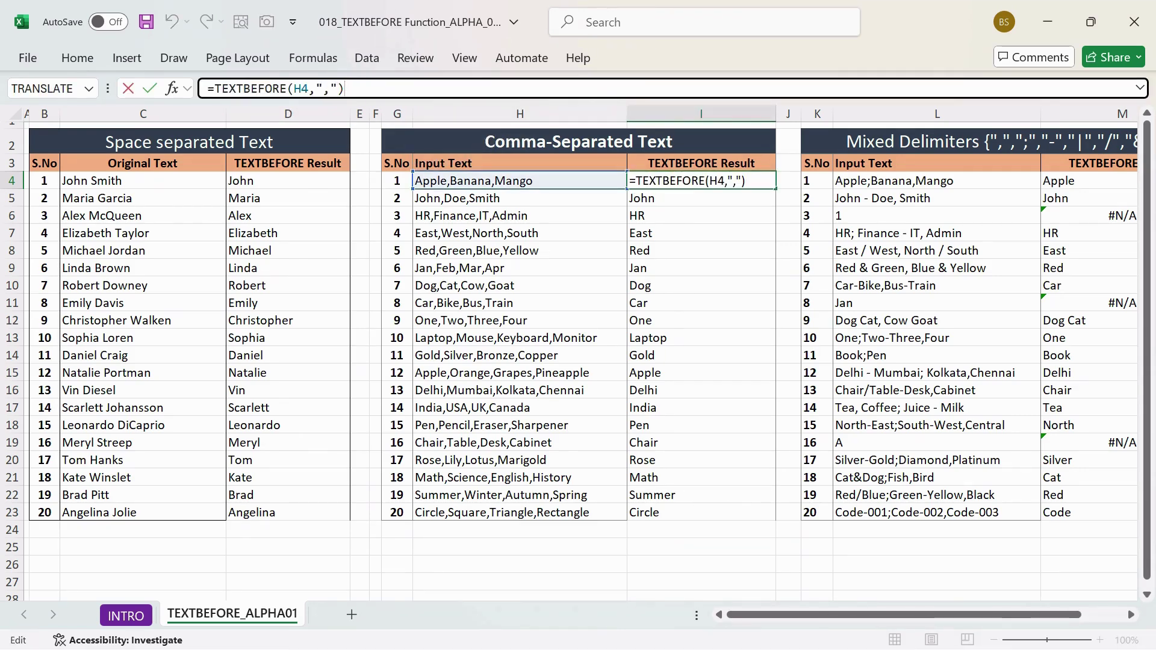
key(Left)
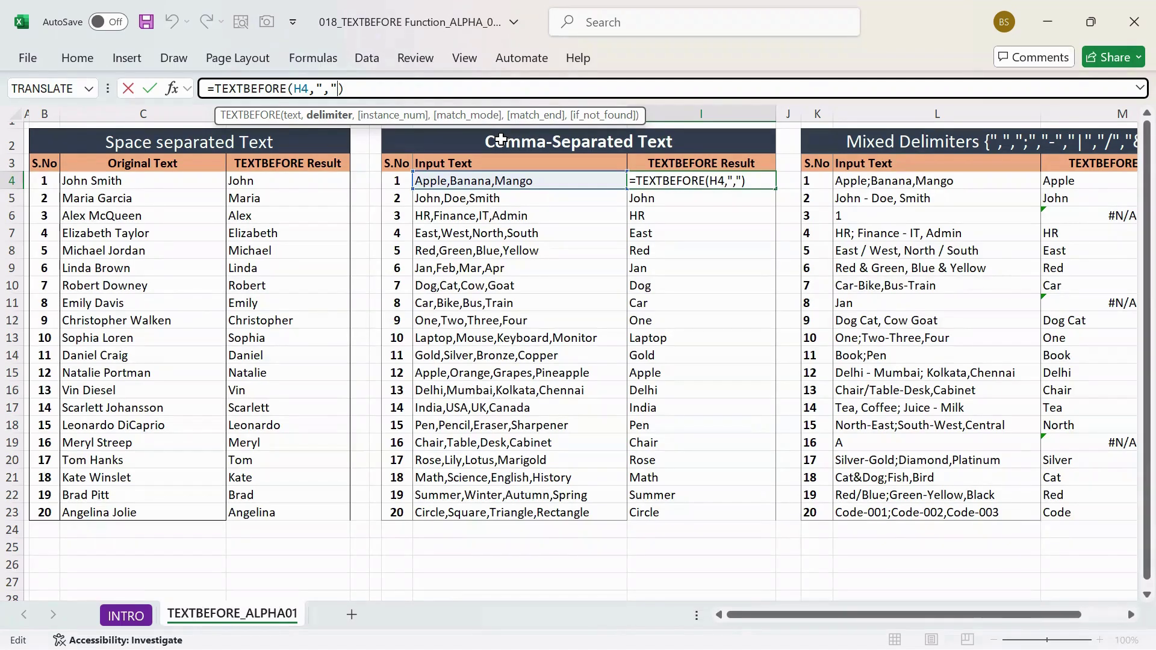
text(,2)
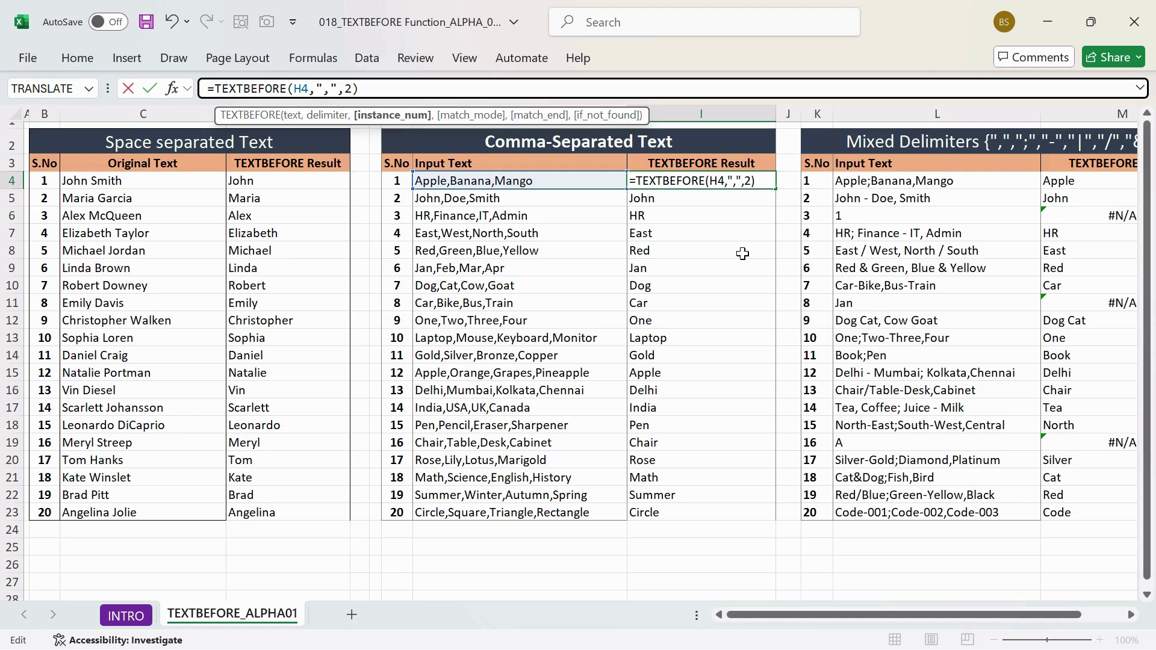
key(Return)
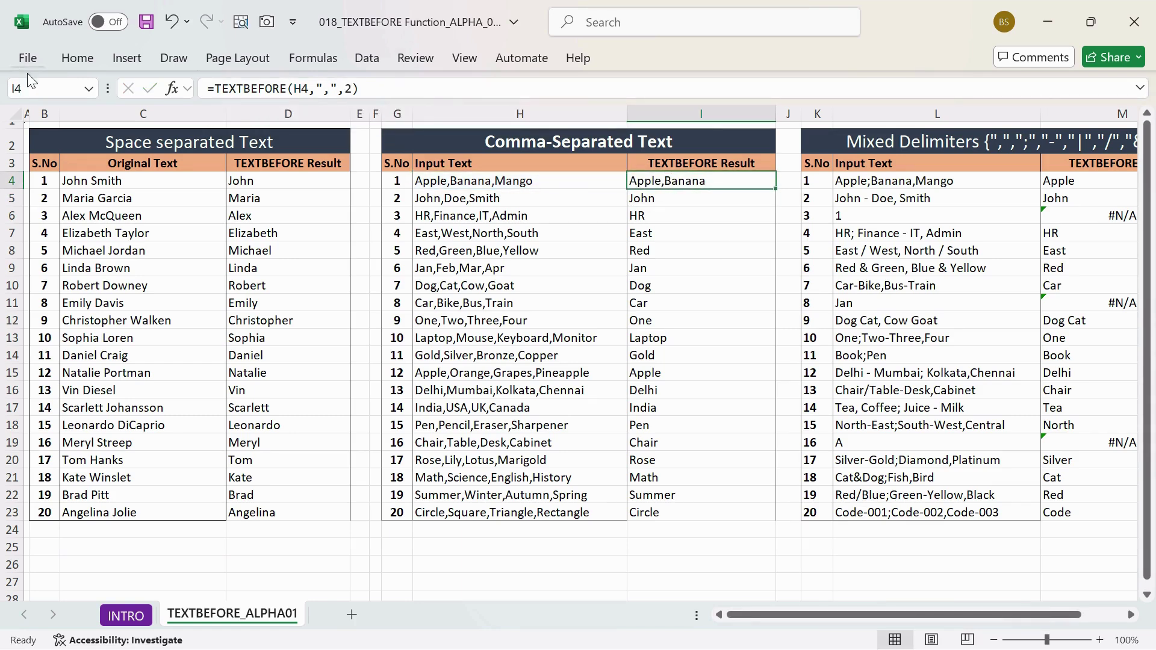
Highlight the text before the second comma in H4 to compare it with the I4 result, leaving the cell unchanged
click(451, 187)
double_click(451, 189)
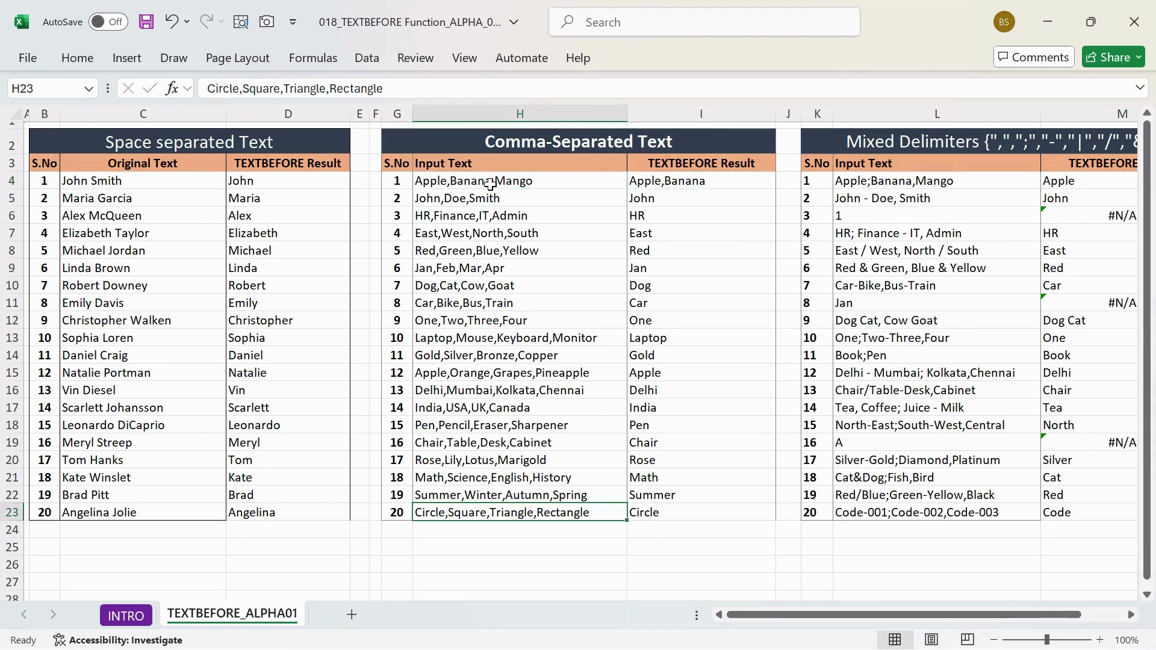
double_click(490, 181)
drag(494, 181, 414, 181)
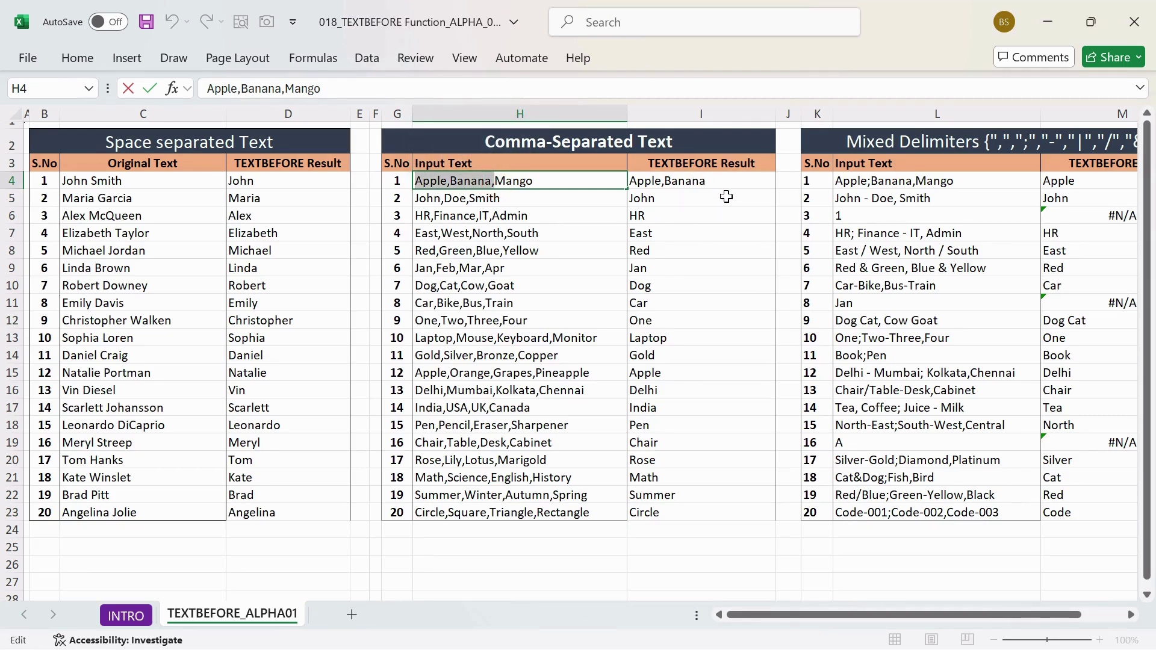
key(Escape)
Copy the I4 formula with instance number 2 into I5:I23 and save the workbook
key(Right)
key(ctrl+c)
key(Down)
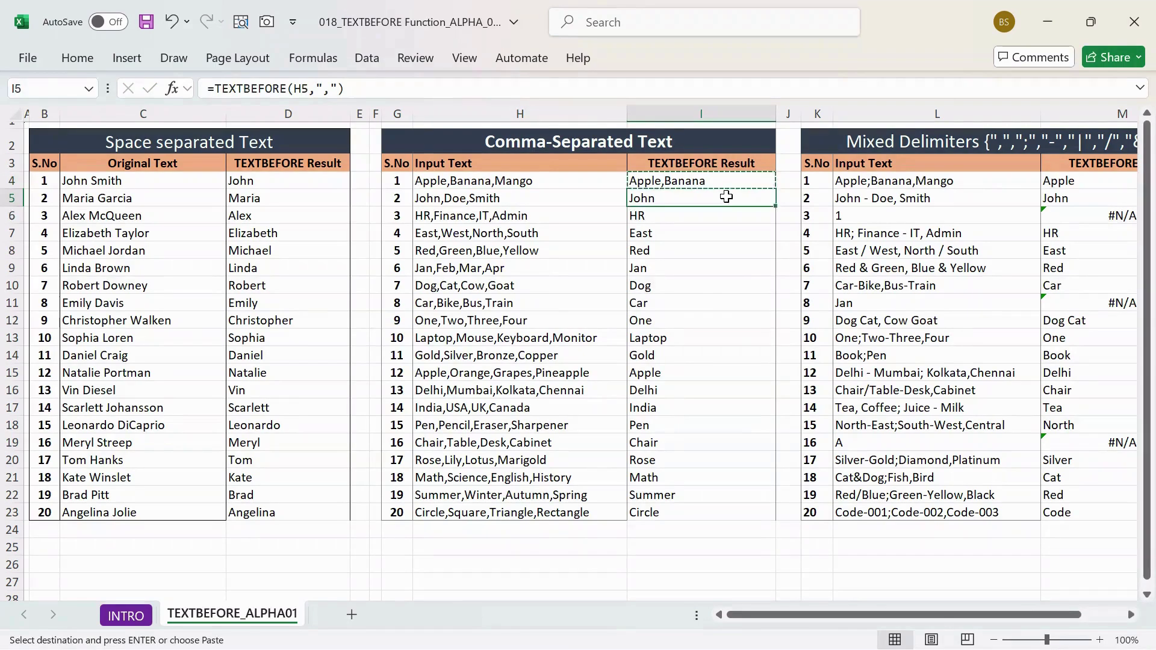
key(shift+Down)
key(shift+Down)
key(shift+Down)
key(shift+Down)
key(shift+Down)
key(shift+Down)
key(shift+Down)
key(shift+Down)
key(shift+Down)
key(shift+Down)
key(shift+Down)
key(shift+Down)
key(shift+Down)
key(shift+Down)
key(shift+Down)
key(shift+Down)
key(shift+Down)
key(shift+Down)
key(ctrl+v)
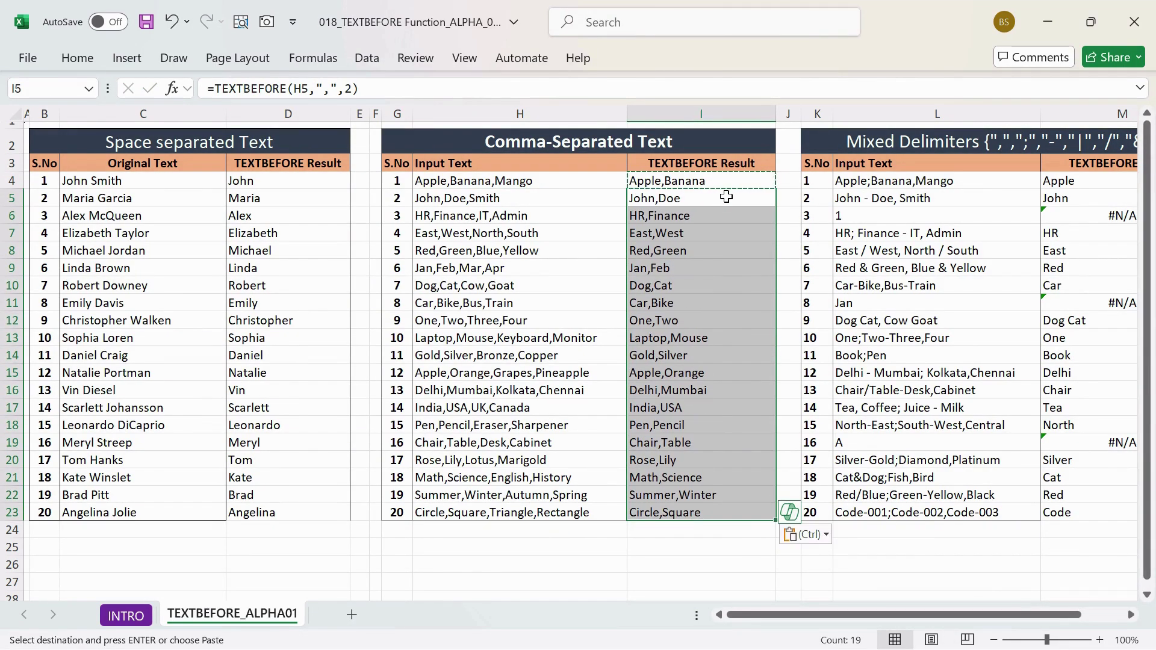
key(ctrl+s)
Highlight the text before the second comma in H5 to compare it with the I5 result
click(440, 200)
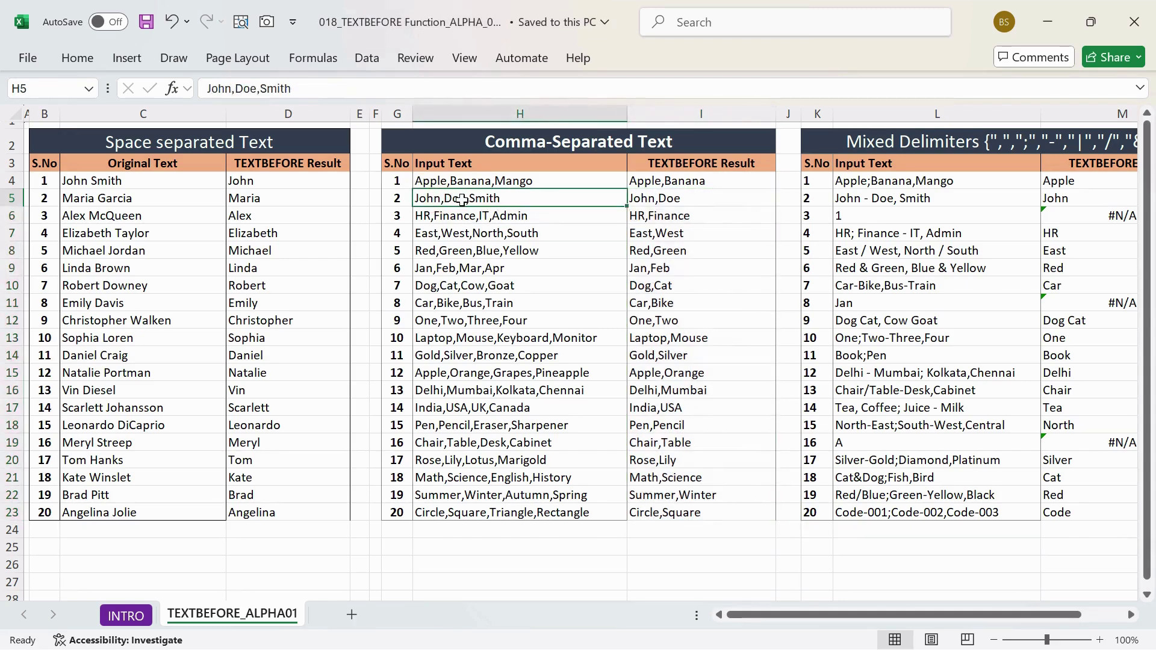
double_click(472, 200)
drag(473, 201, 416, 199)
Try instance number 3 in the I4 TEXTBEFORE formula, and undo that change
click(691, 180)
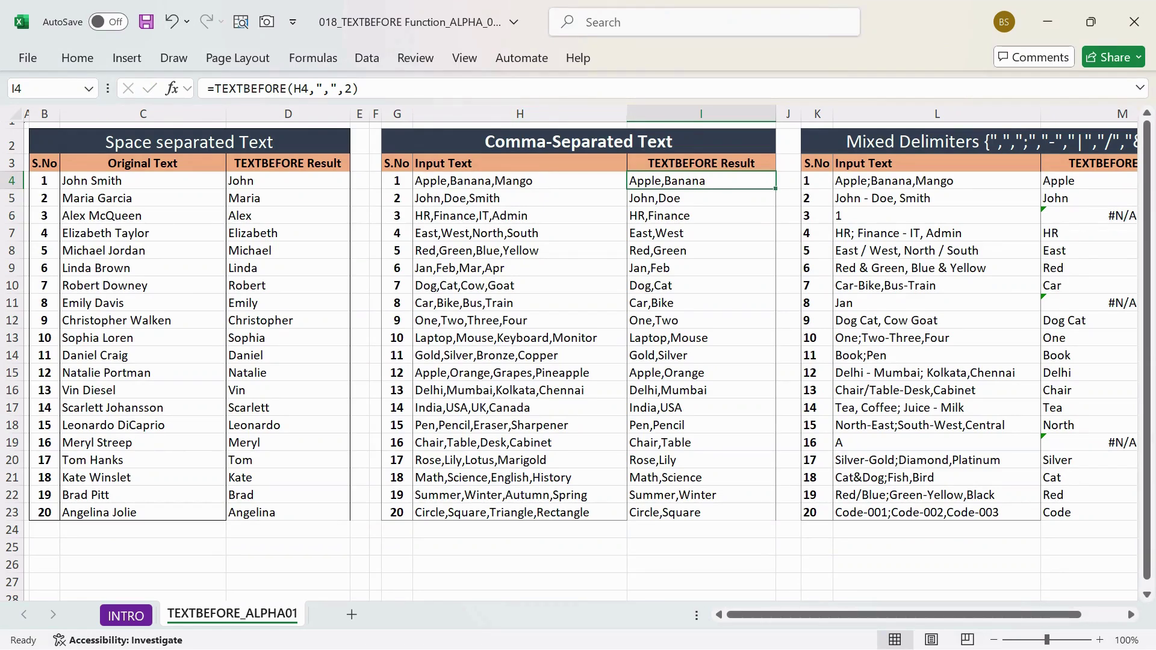
key(F2)
key(Left)
key(BackSpace)
text(3)
key(Return)
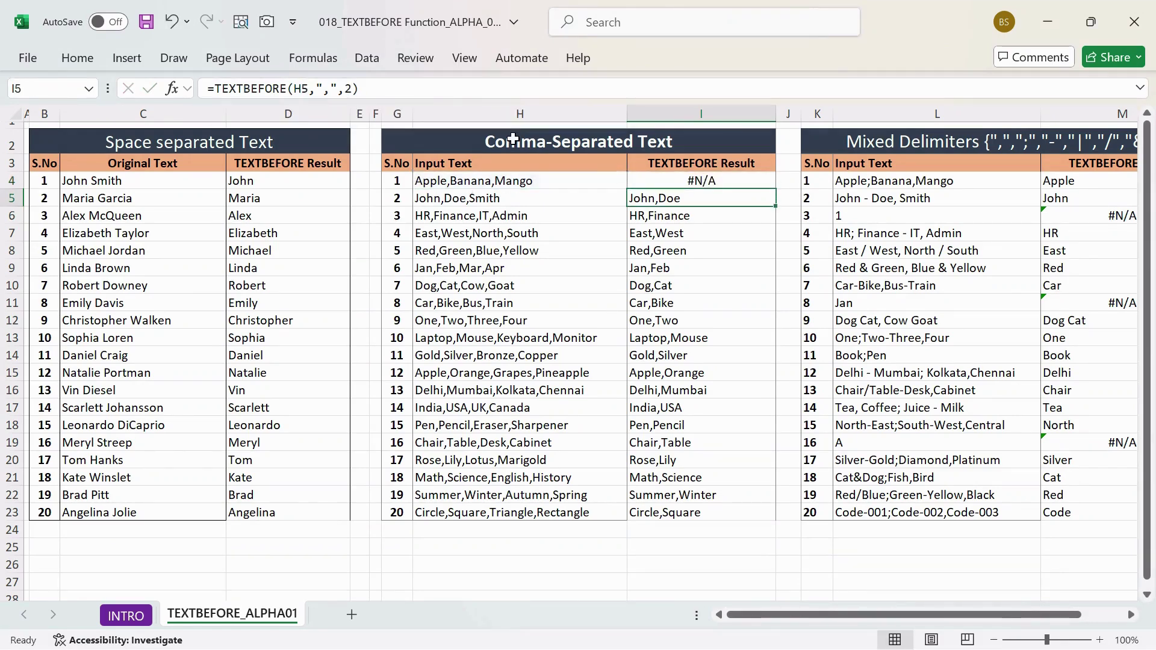
key(Up)
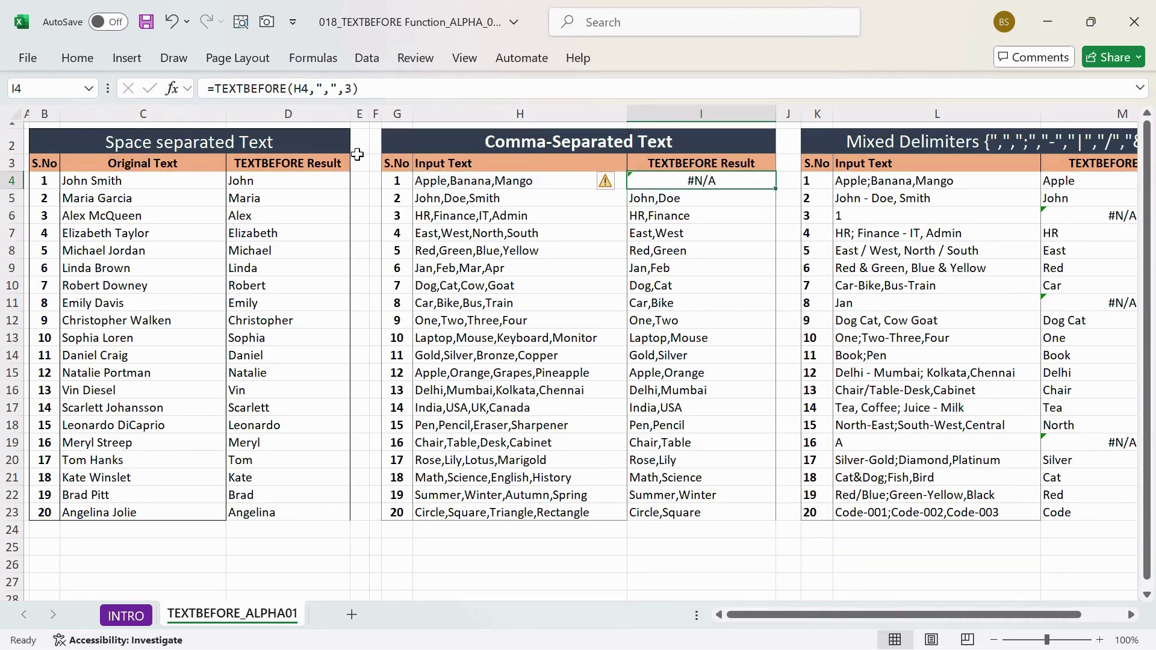
key(ctrl+z)
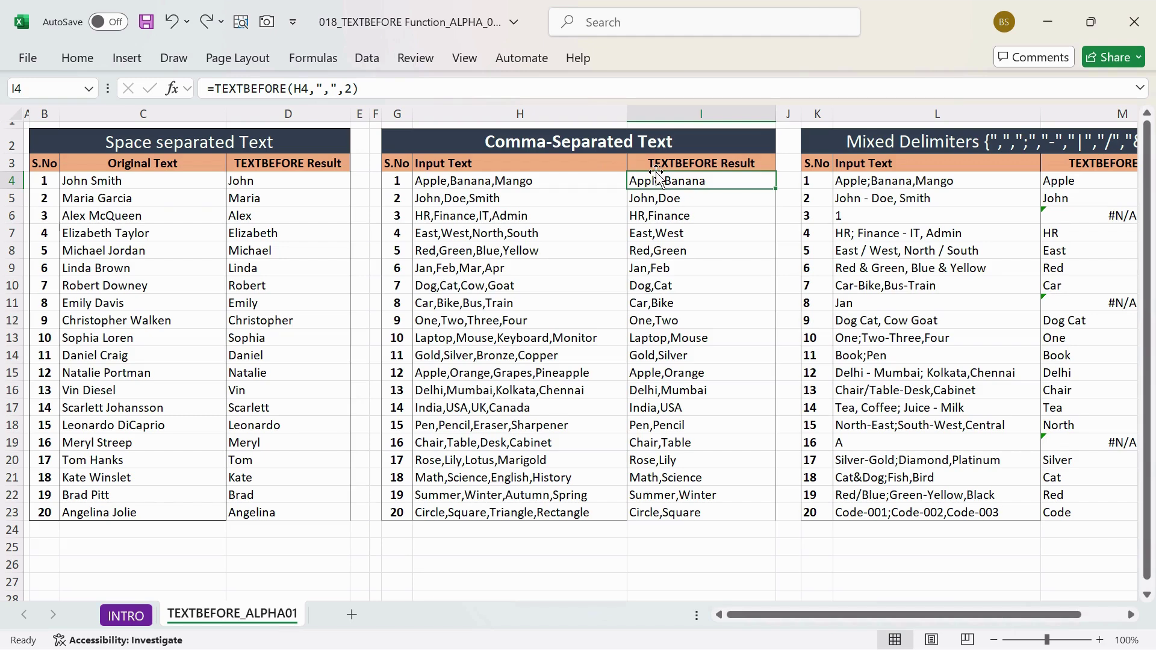
Examine the row 6 input and its TEXTBEFORE result, L6:M6, in the Mixed Delimiters table
key(Right)
key(Right)
key(Right)
key(Right)
key(Right)
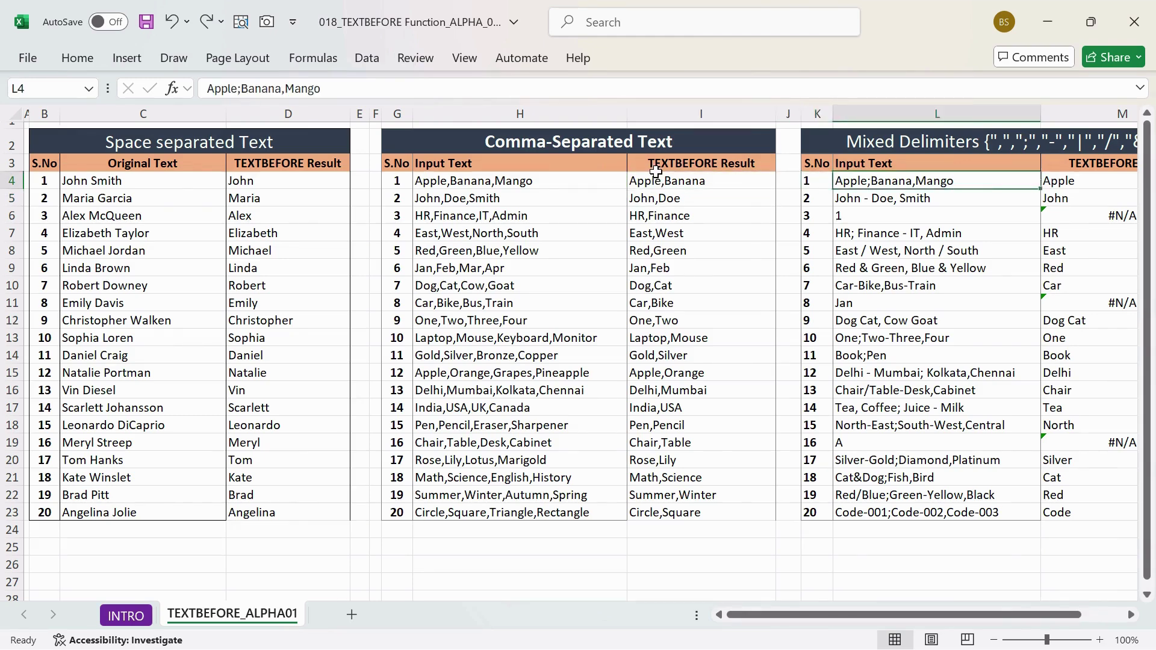
key(Left)
key(Down)
key(Down)
key(Up)
key(Down)
key(Left)
key(shift+Right)
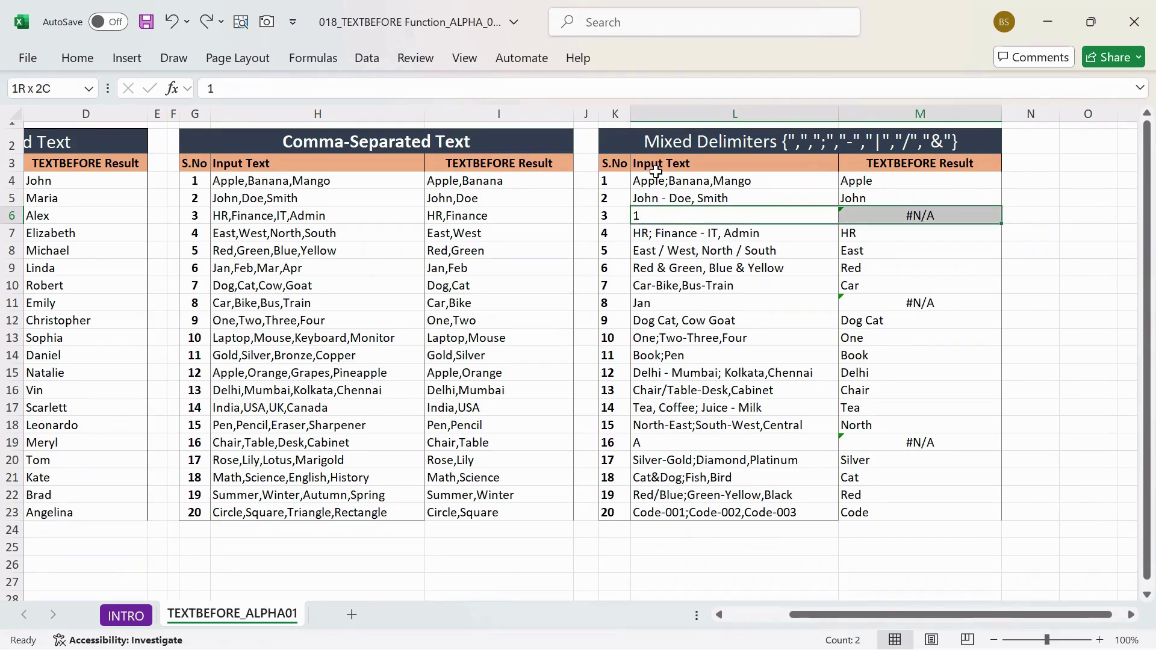
Set match_end to 1 (Match to end) in the M4 TEXTBEFORE formula, leaving the instance number and match mode arguments empty
key(Right)
key(Up)
key(Up)
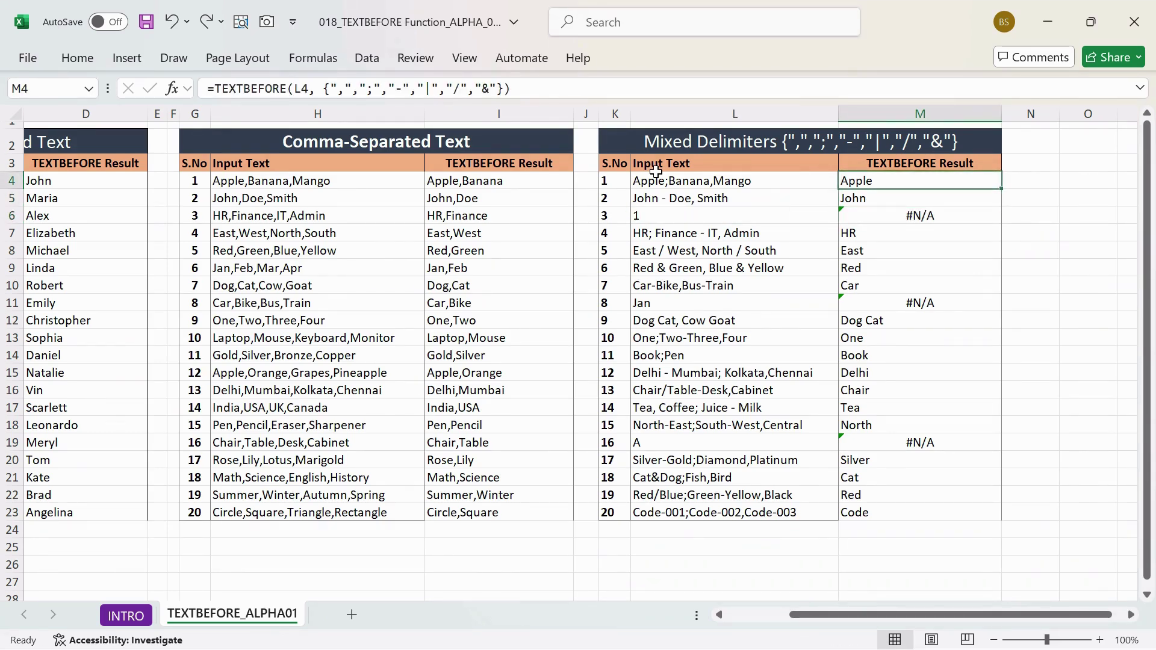
click(503, 88)
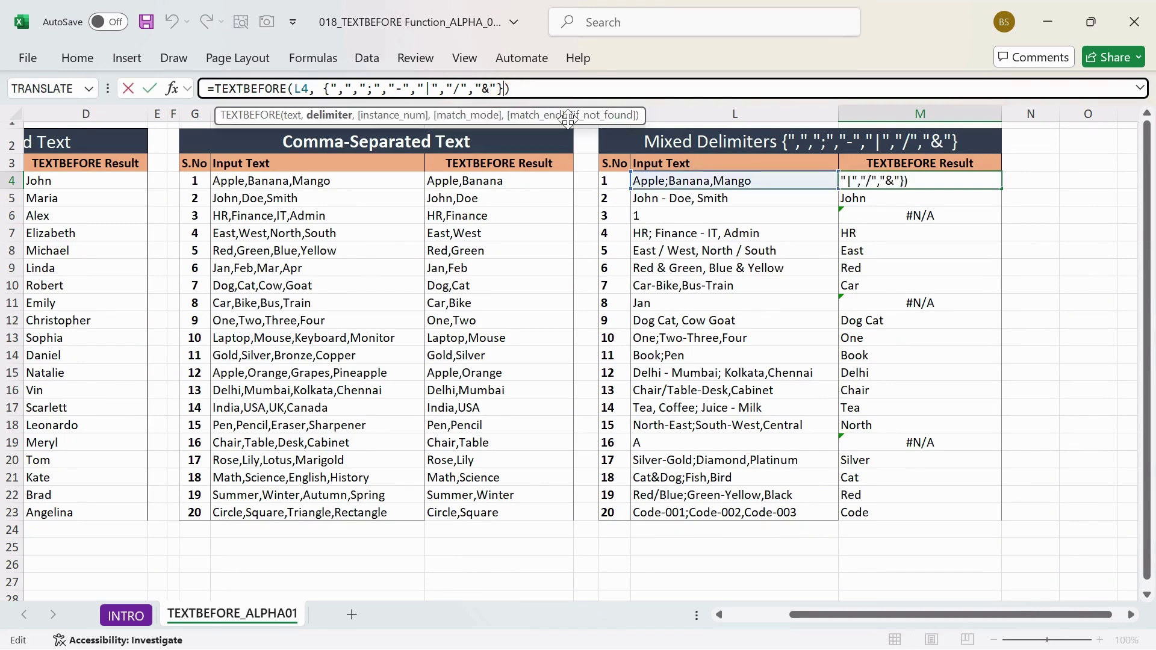
text(,)
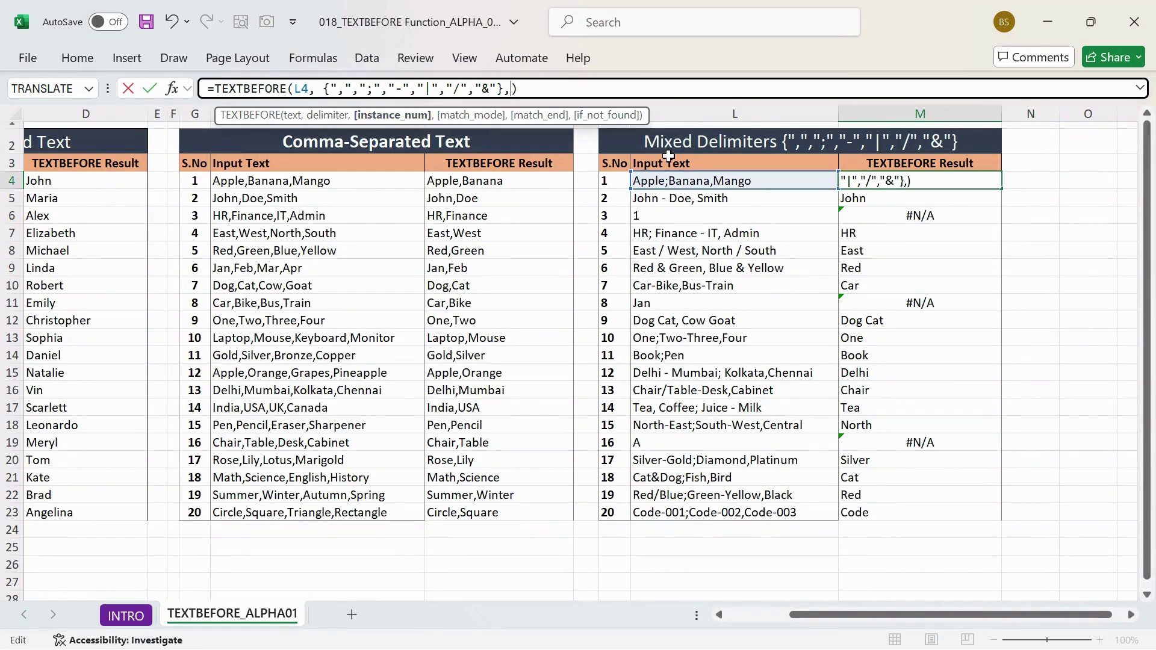
text(,)
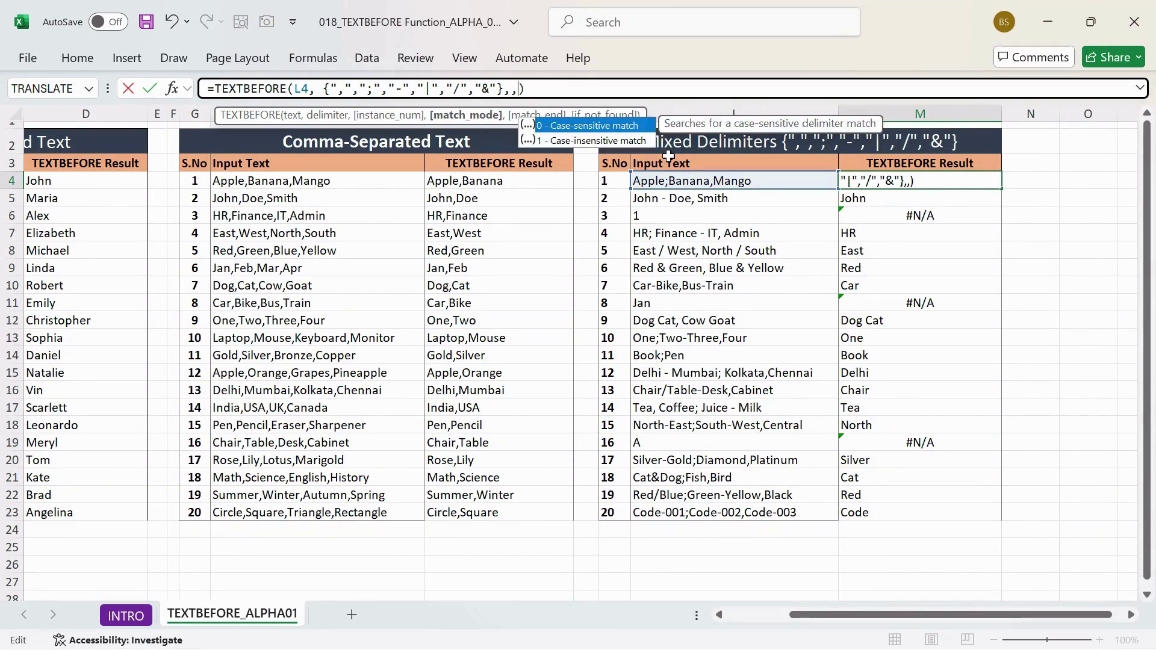
text(,)
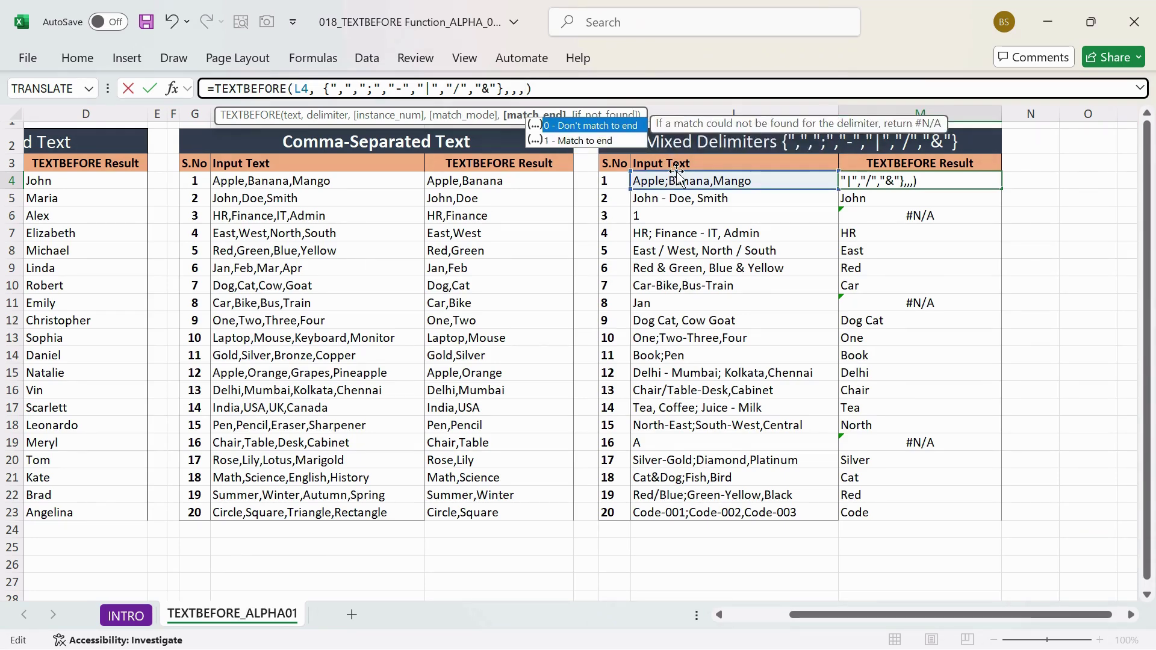
key(Down)
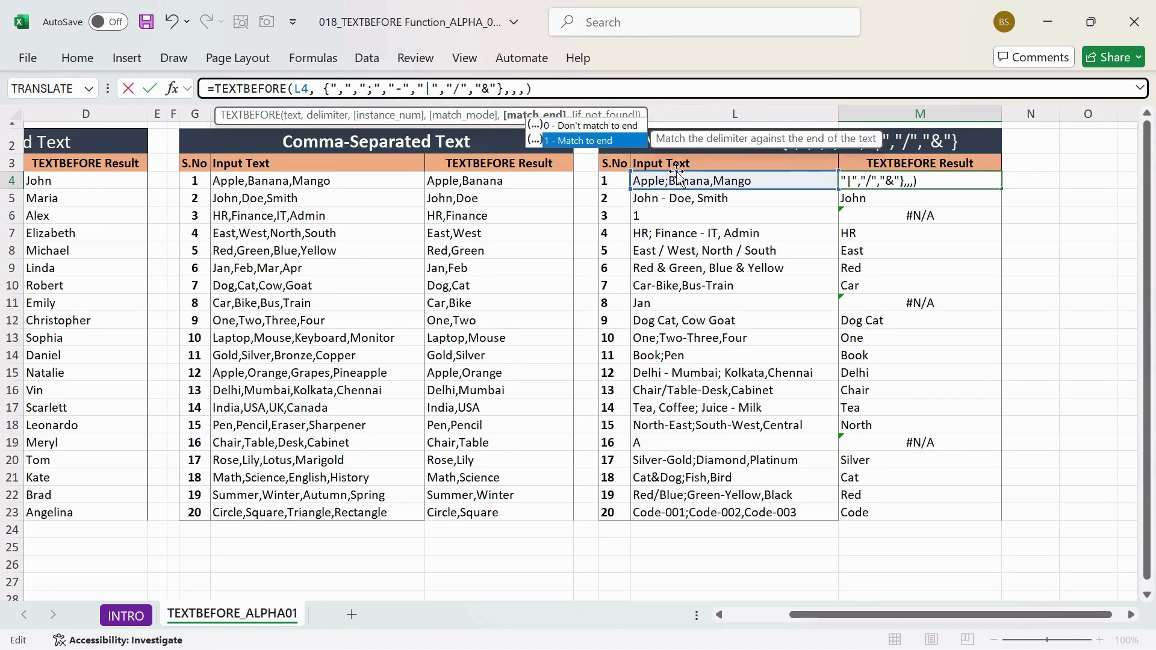
key(Tab)
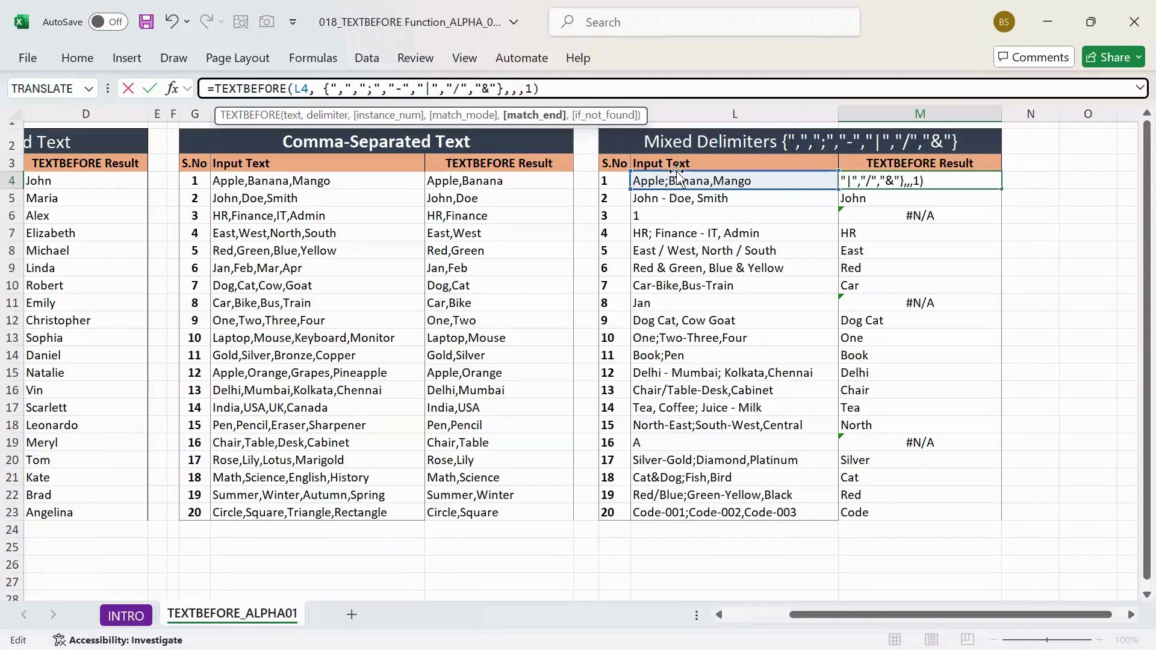
key(Return)
Copy the M4 formula with match_end 1 into M5:M23 and save the workbook
key(Up)
key(ctrl+c)
key(Down)
key(shift+Down)
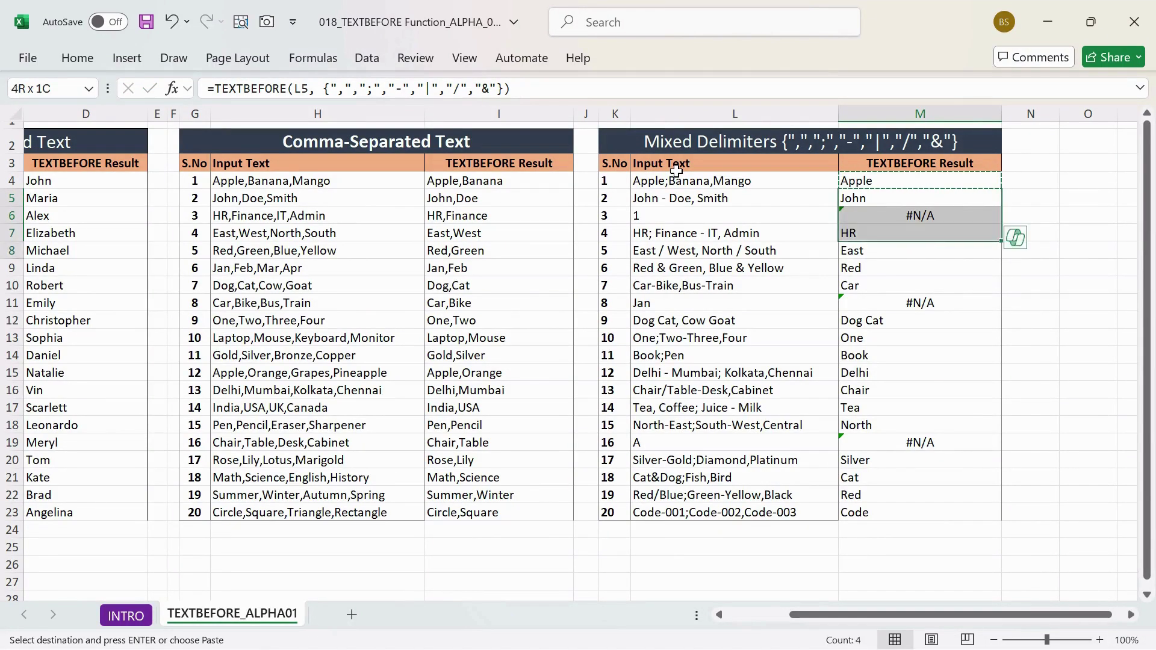
key(shift+Down)
key(shift+Down)
key(shift+Down)
key(shift+Down)
key(shift+Down)
key(shift+Down)
key(shift+Down)
key(shift+Down)
key(shift+Down)
key(shift+Down)
key(shift+Down)
key(shift+Down)
key(shift+Down)
key(shift+Down)
key(shift+Down)
key(shift+Down)
key(shift+Down)
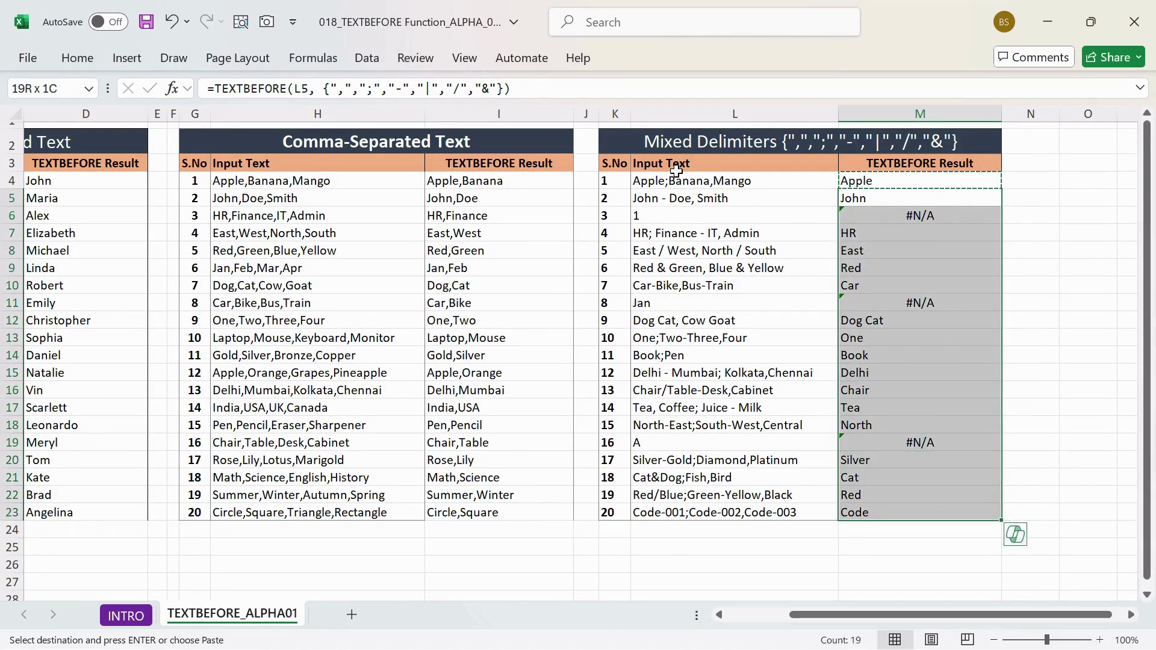
key(ctrl+s)
key(Return)
Compare the inputs without delimiters in L6, L11 and L19 with their results in column M
key(Down)
key(Up)
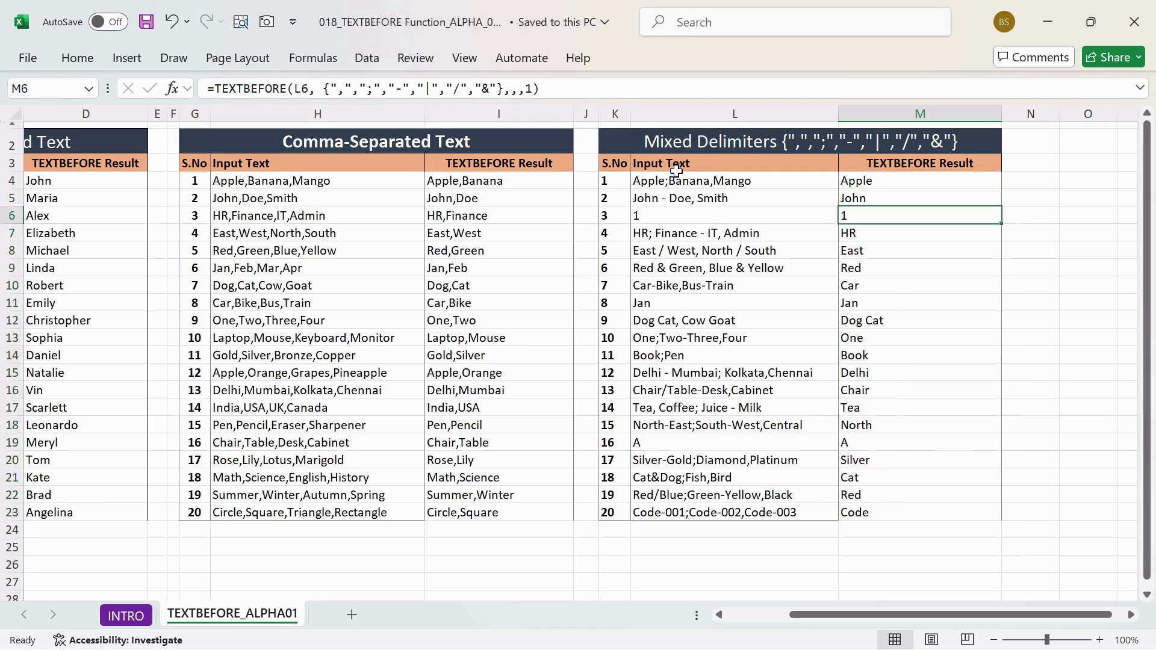
drag(652, 216, 843, 219)
drag(640, 302, 886, 308)
drag(640, 443, 858, 443)
click(859, 443)
click(748, 311)
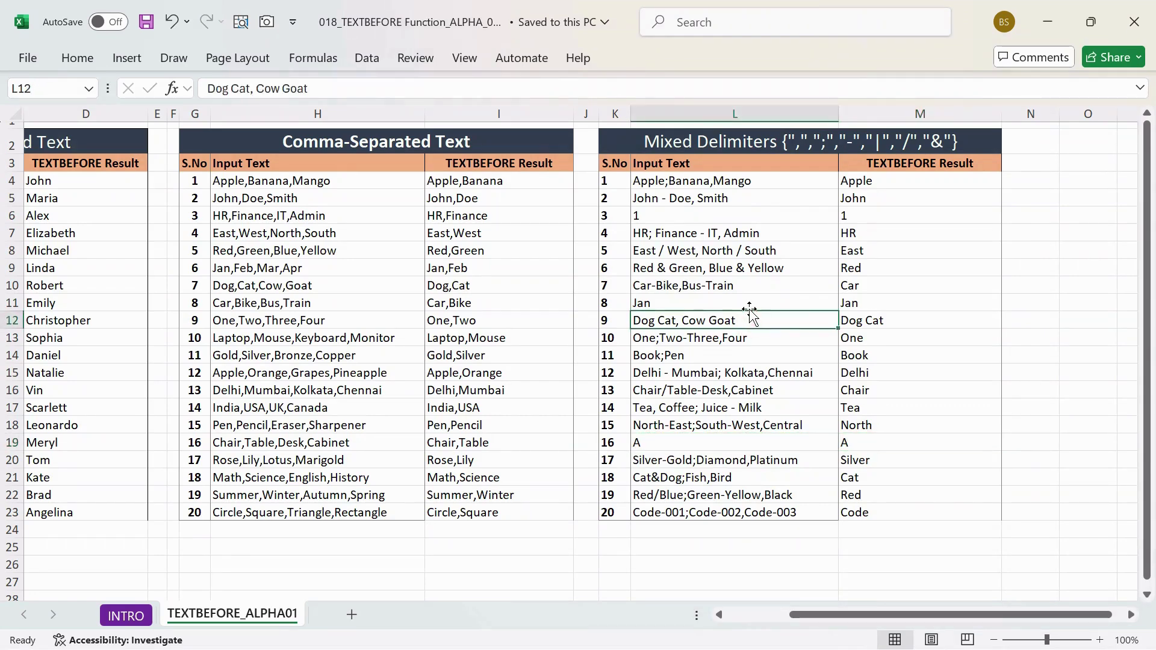
Open the INTRO sheet and review the Syntax and Examples sections, selecting the three listed example entries
key(Left)
key(Left)
key(Left)
key(Left)
key(Left)
key(Left)
key(Left)
key(Left)
key(Left)
key(Left)
key(Left)
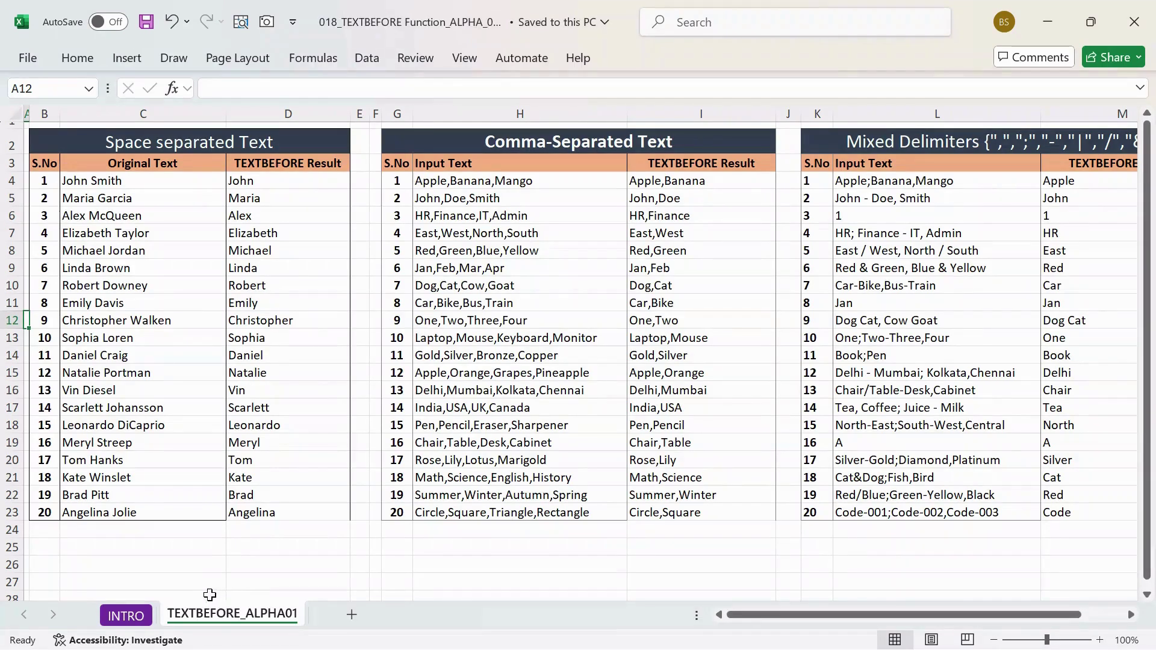
scroll(189, 361, down, 1)
scroll(162, 481, up, 1)
click(126, 616)
click(339, 332)
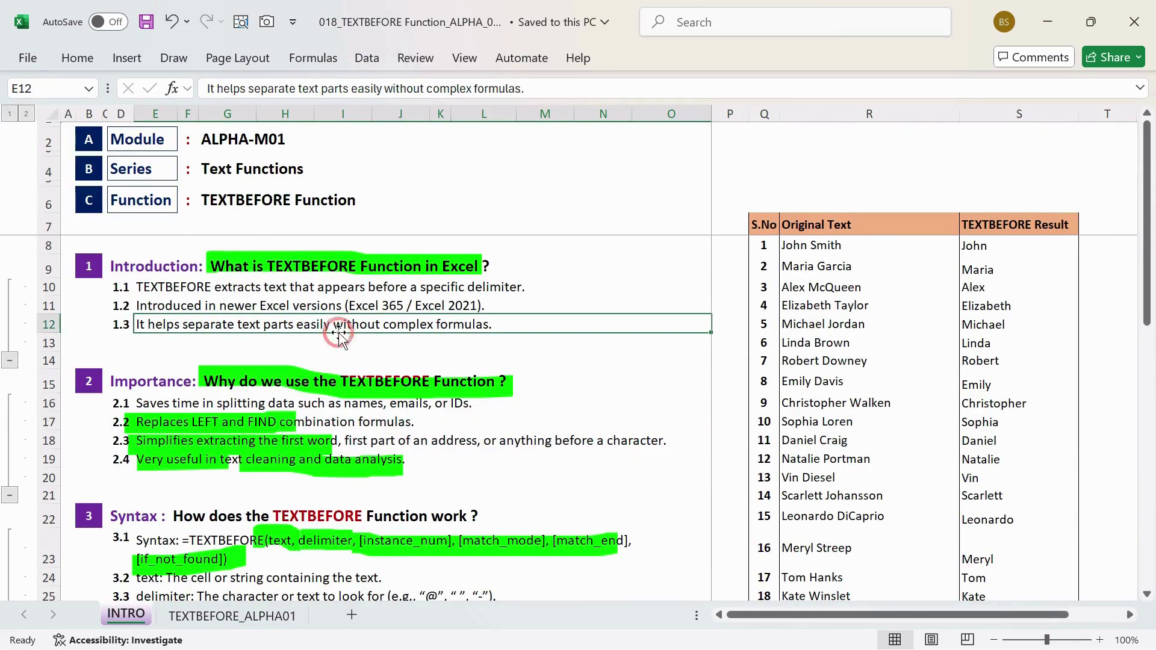
scroll(337, 343, down, 2)
scroll(325, 412, down, 1)
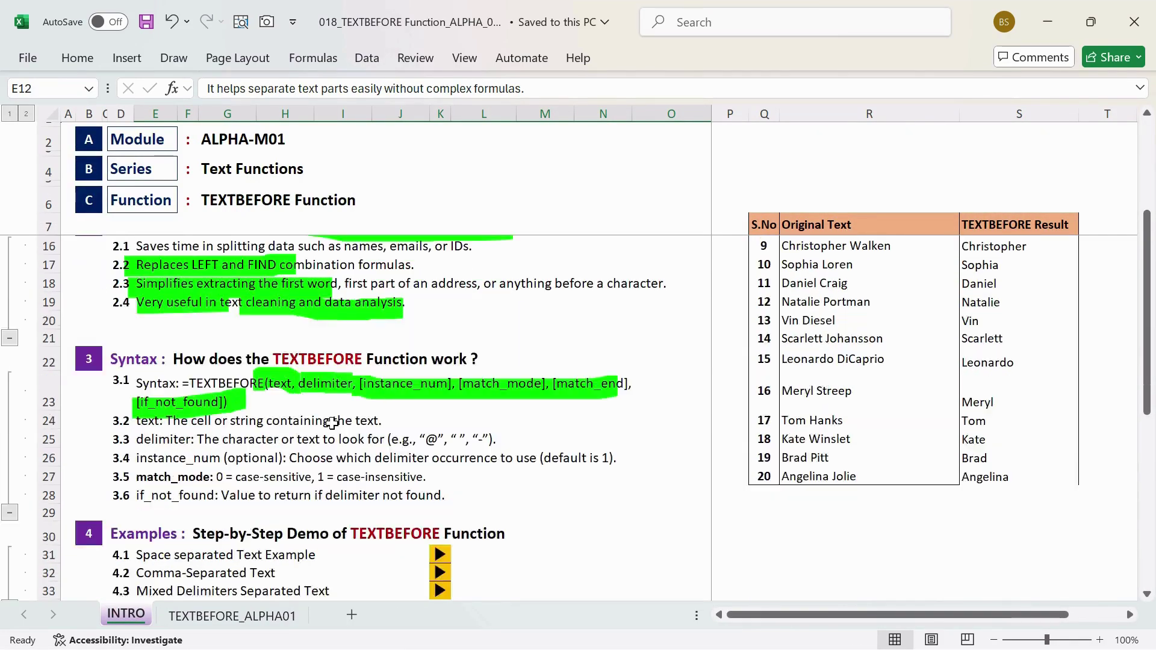
scroll(361, 461, down, 2)
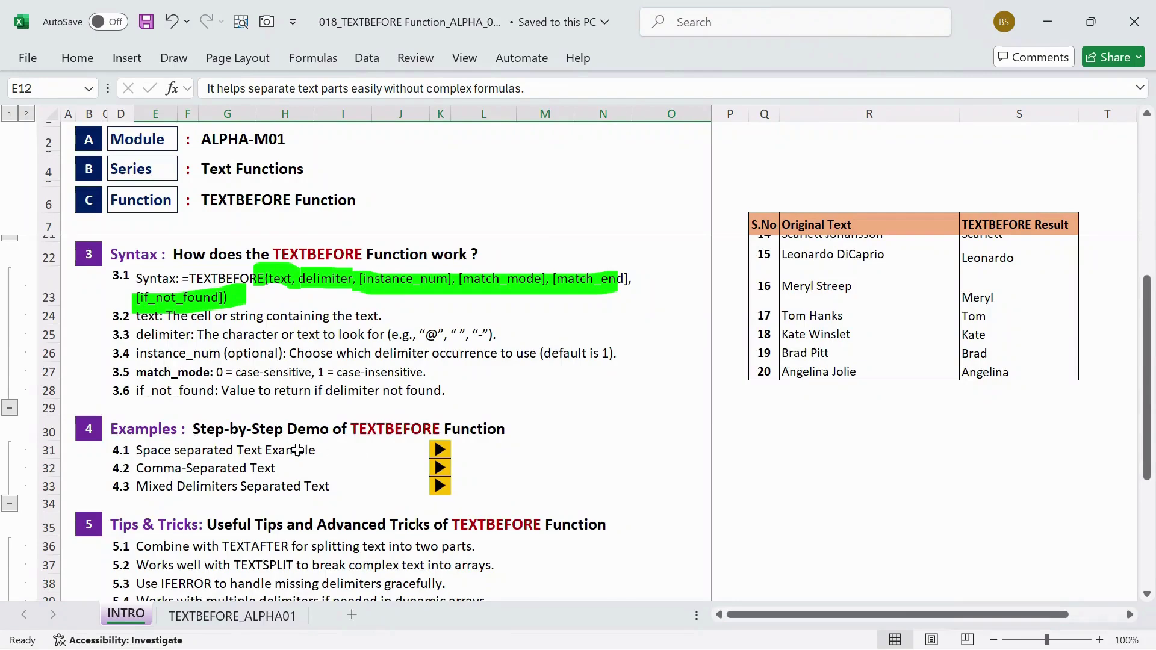
drag(260, 449, 269, 506)
scroll(380, 376, down, 1)
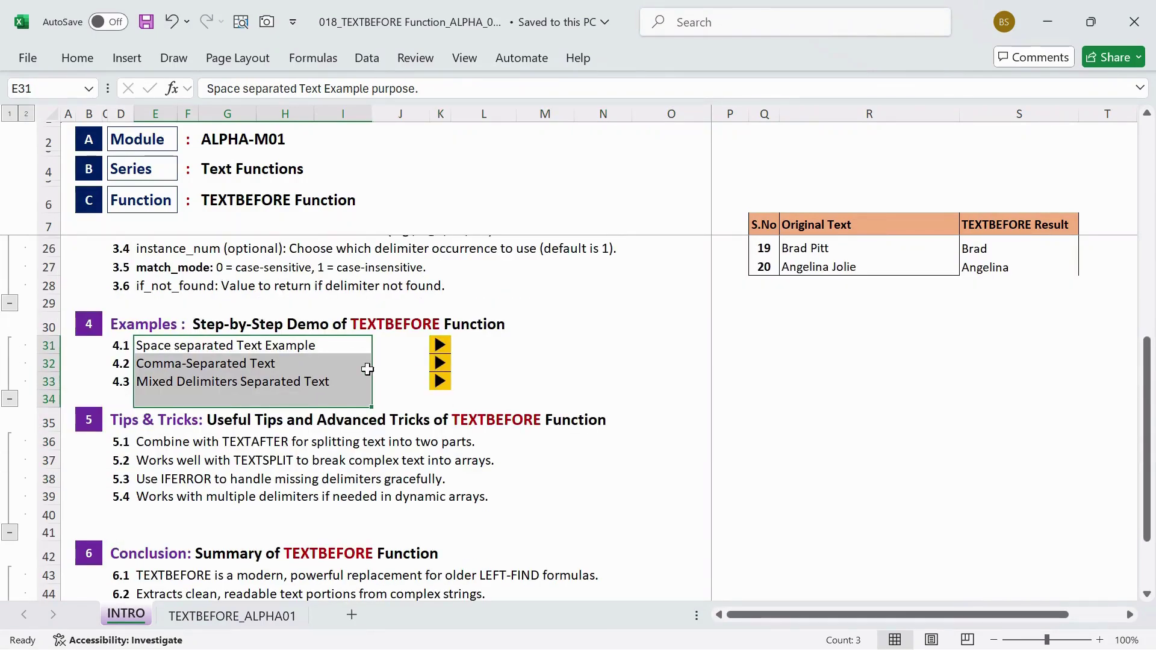
Review the TEXTBEFORE Tips & Tricks entries 5.1 to 5.4, covering TEXTAFTER, TEXTSPLIT, IFERROR and multiple delimiters
click(285, 442)
scroll(153, 439, down, 1)
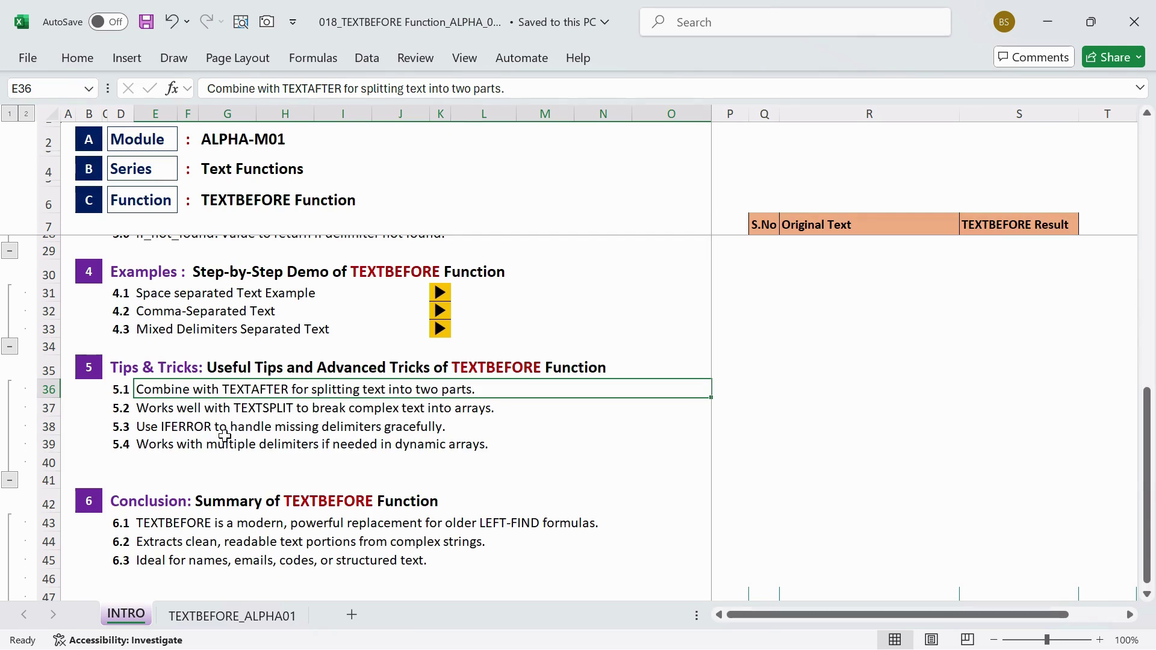
drag(144, 407, 226, 399)
click(172, 399)
click(166, 400)
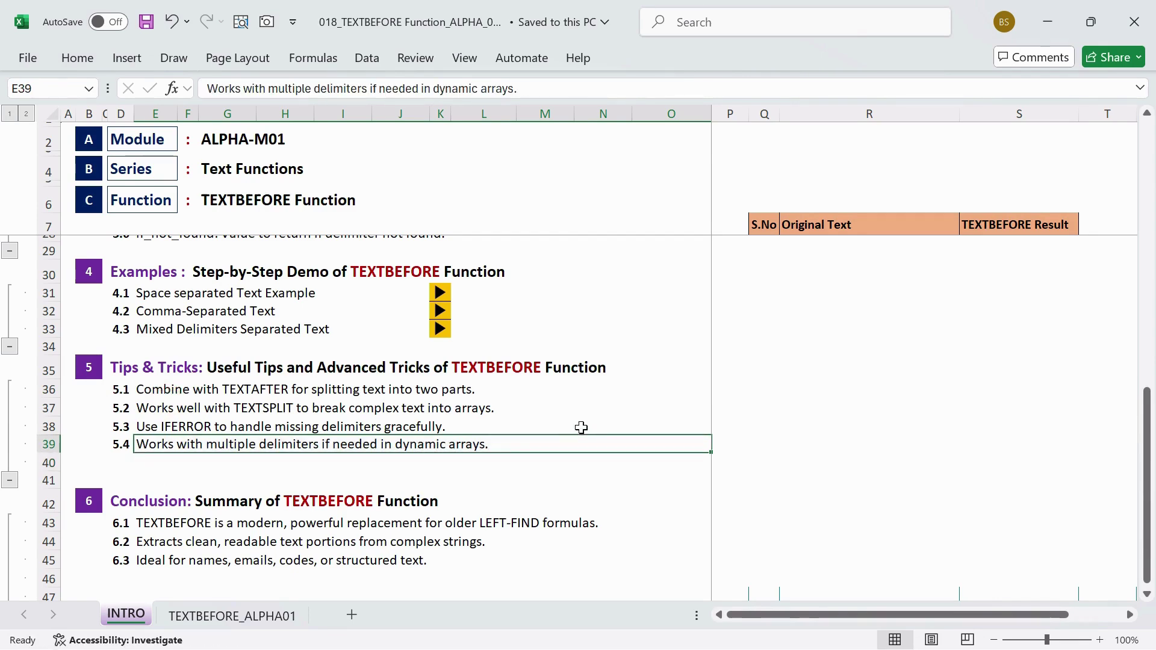
key(Up)
key(Up)
key(Up)
key(Down)
key(Down)
key(Down)
key(Up)
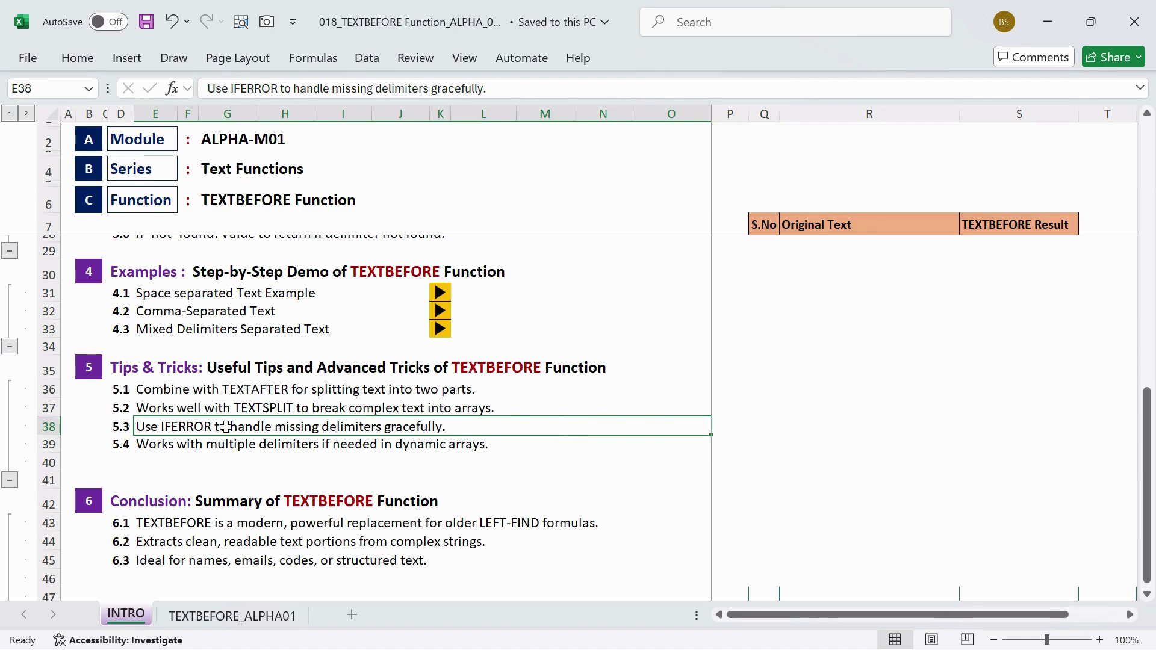
key(Down)
key(Down)
key(Down)
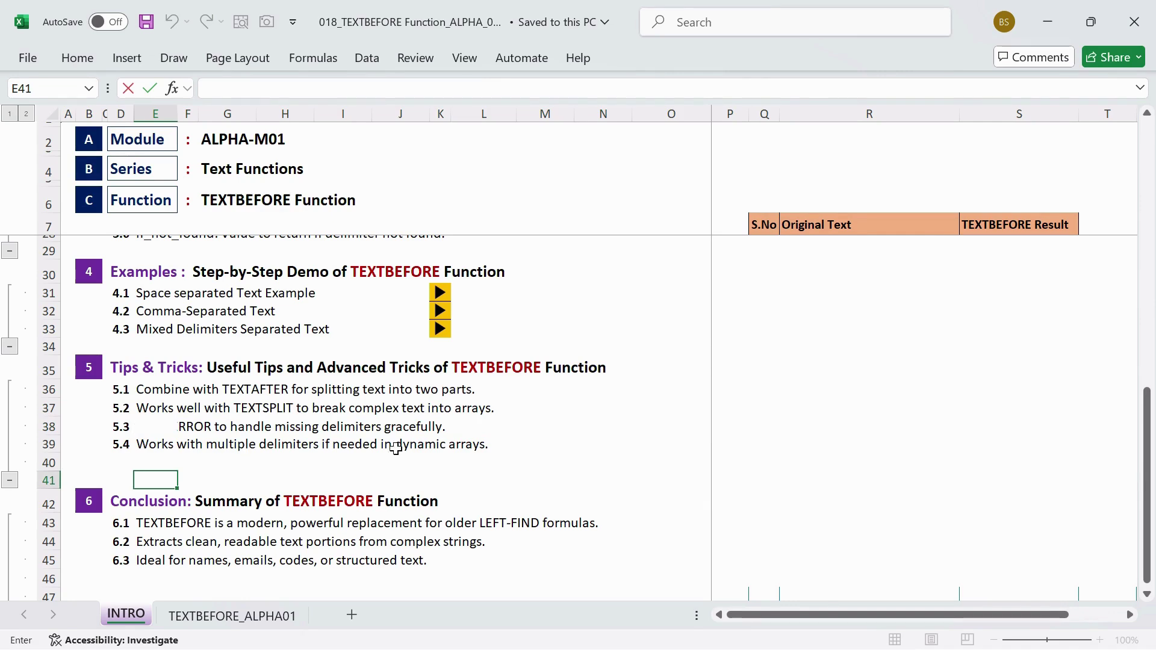
key(Right)
key(Right)
key(Right)
key(Right)
key(Right)
key(Right)
key(Right)
key(Left)
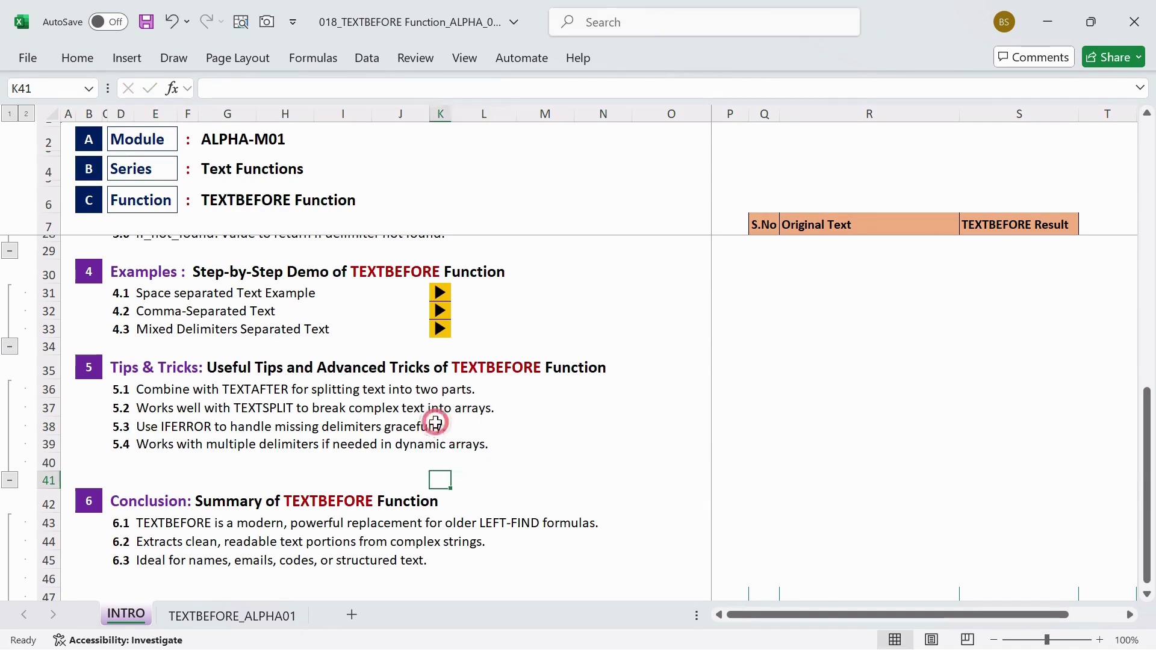
key(Up)
key(Up)
key(Up)
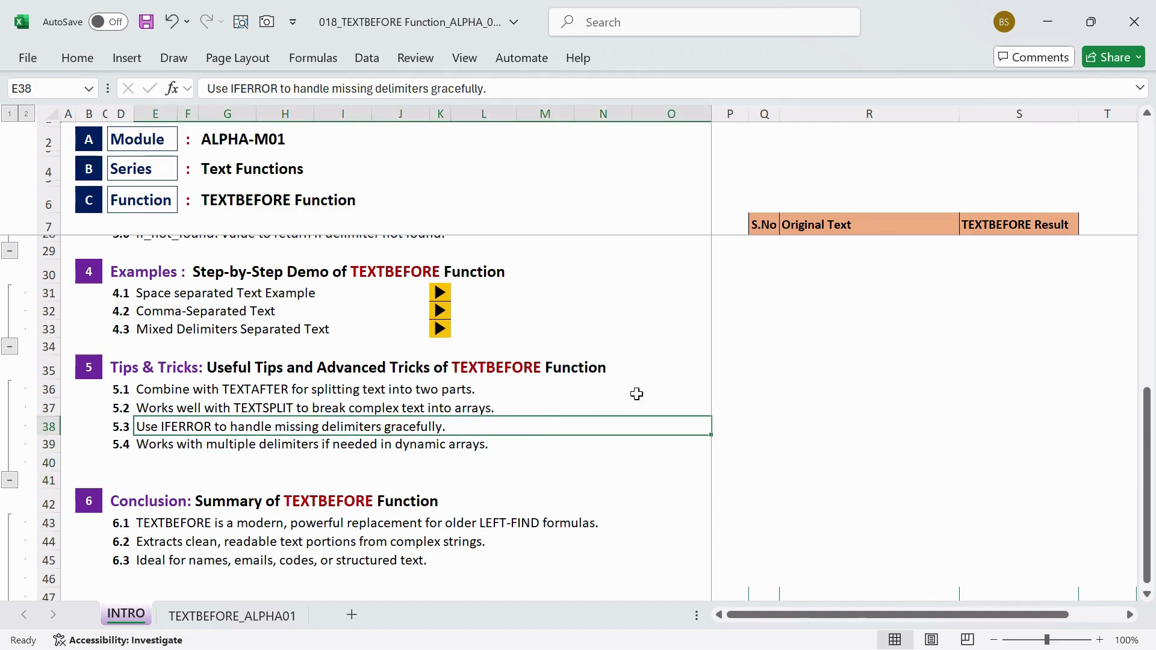
Check the match_end argument in the M6 formula on the TEXTBEFORE_ALPHA01 sheet and clear the input in L6
click(241, 616)
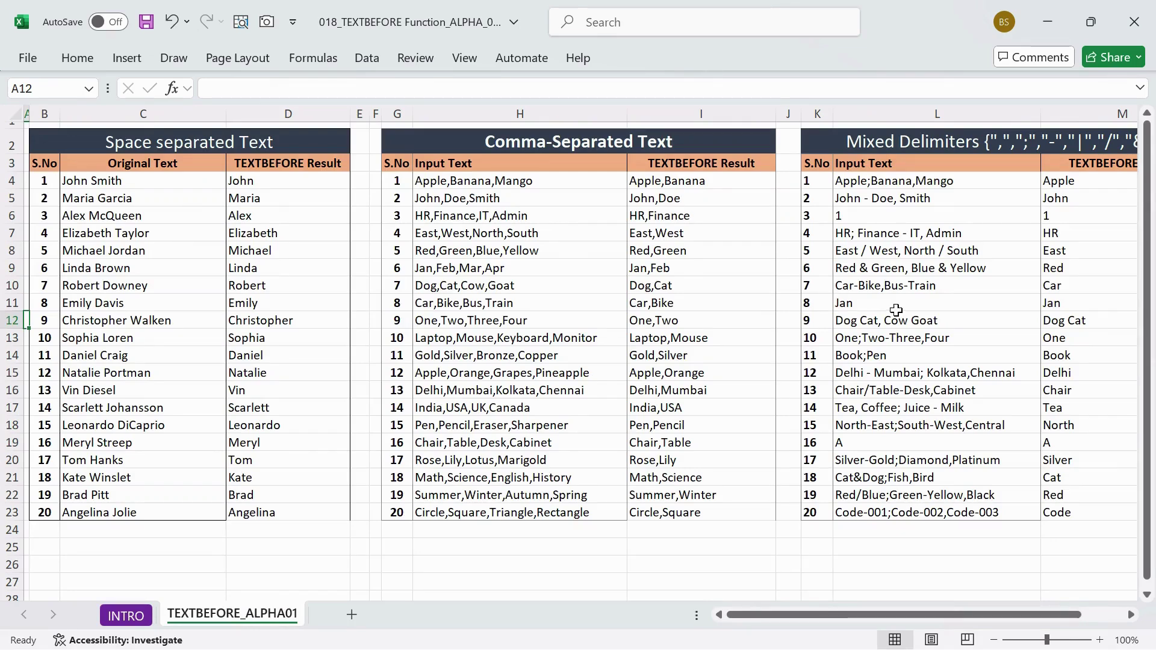
click(1047, 220)
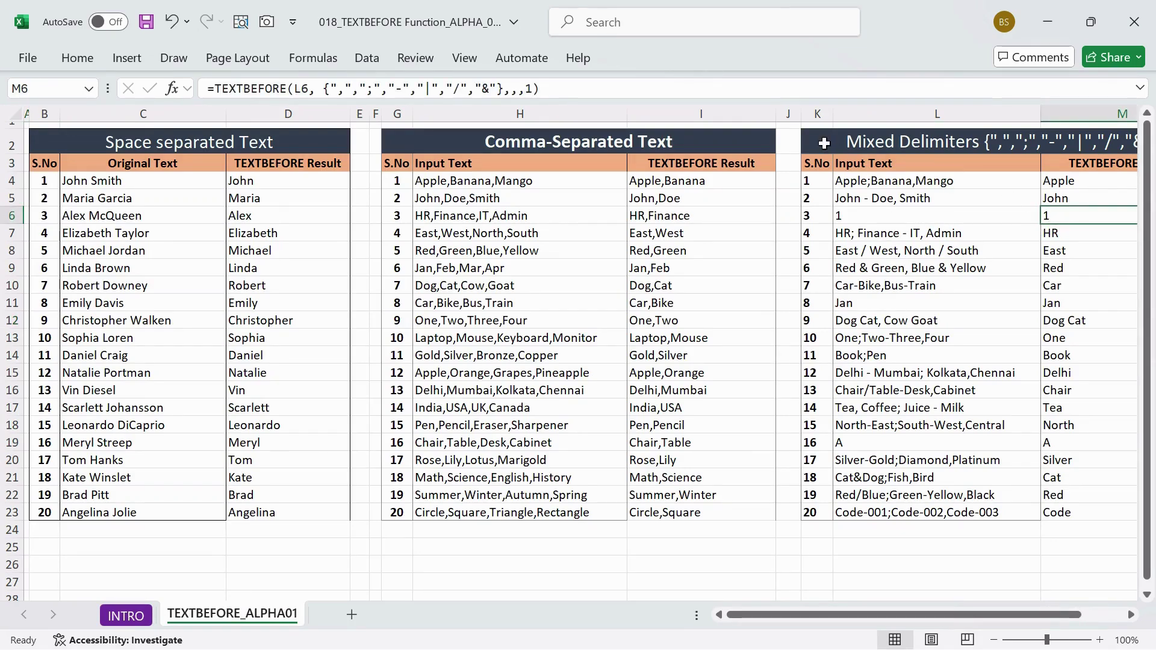
click(532, 88)
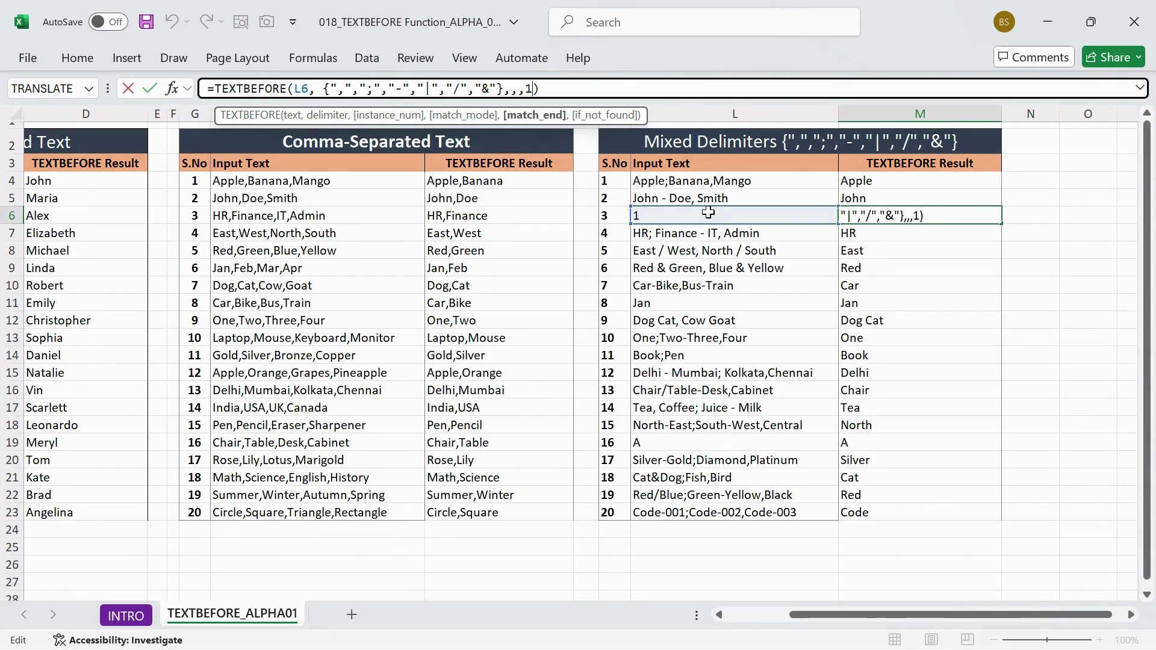
key(ctrl+Return)
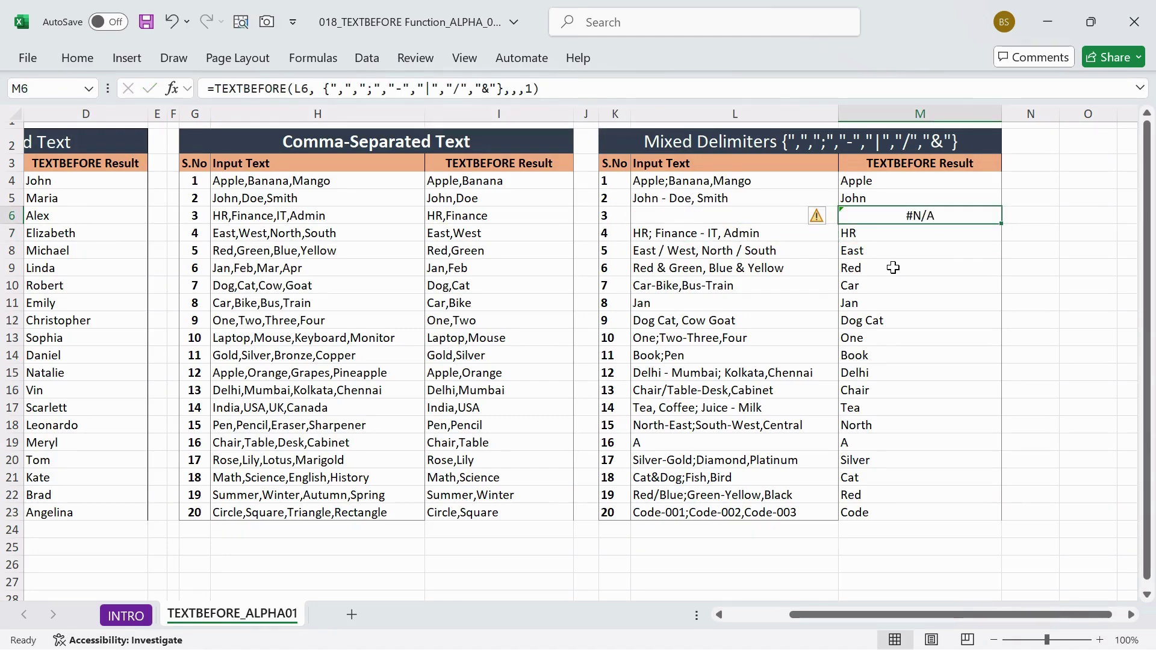
Add "Not Found" as the if_not_found argument of the M6 TEXTBEFORE formula and save the workbook
click(533, 88)
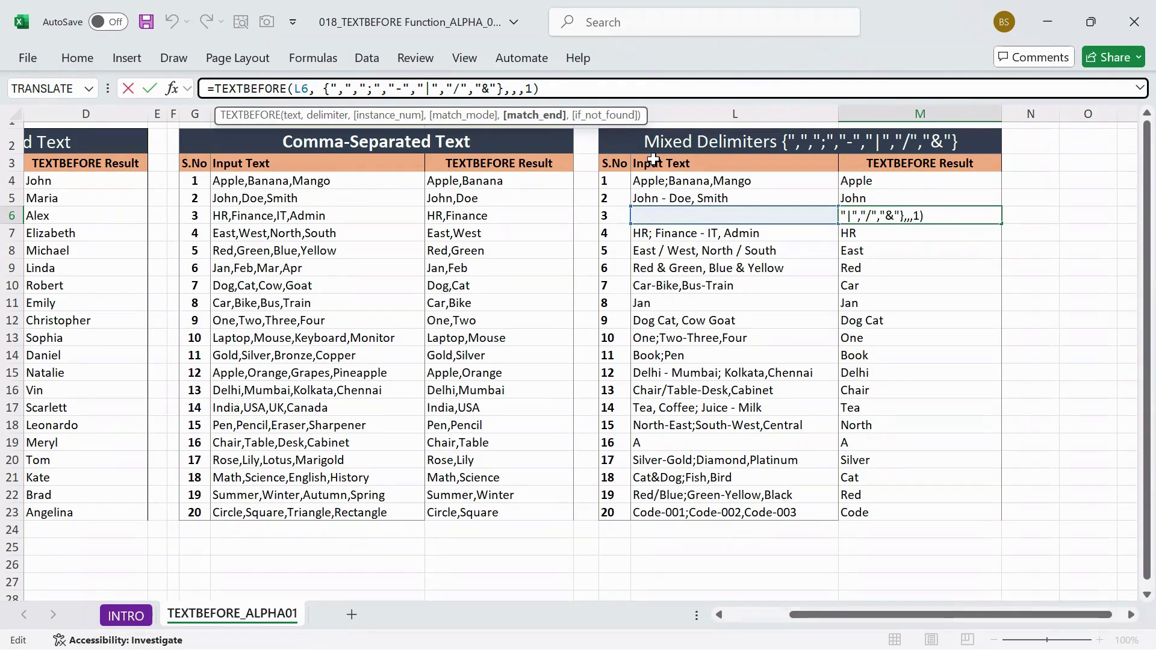
text(1,)
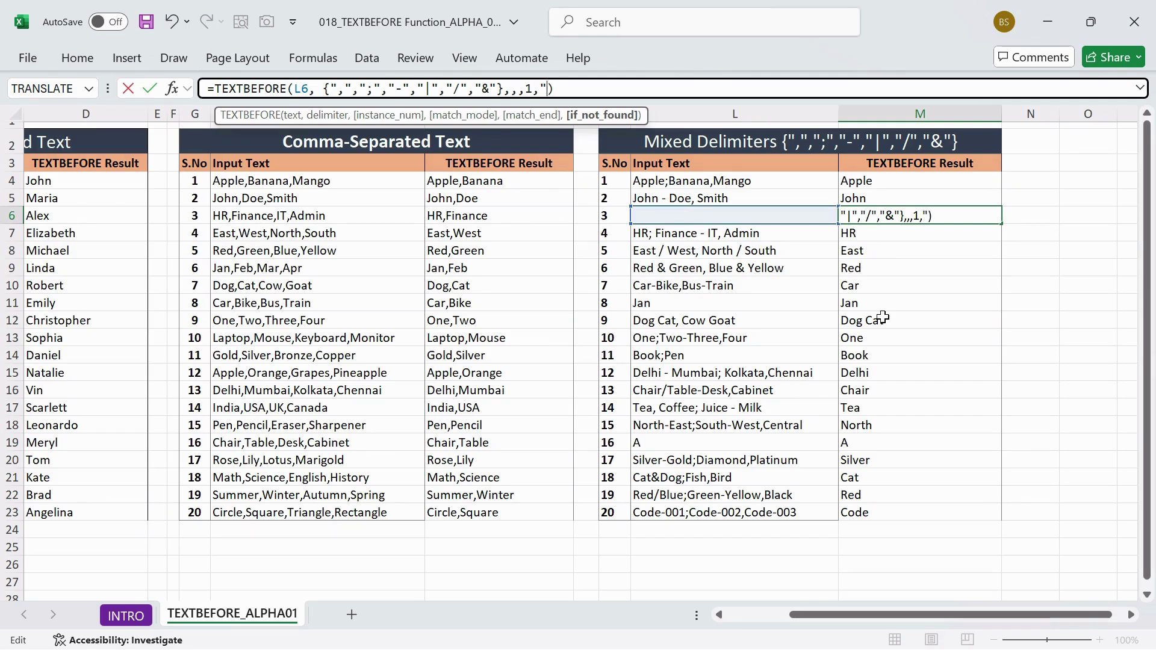
text(Not Found)
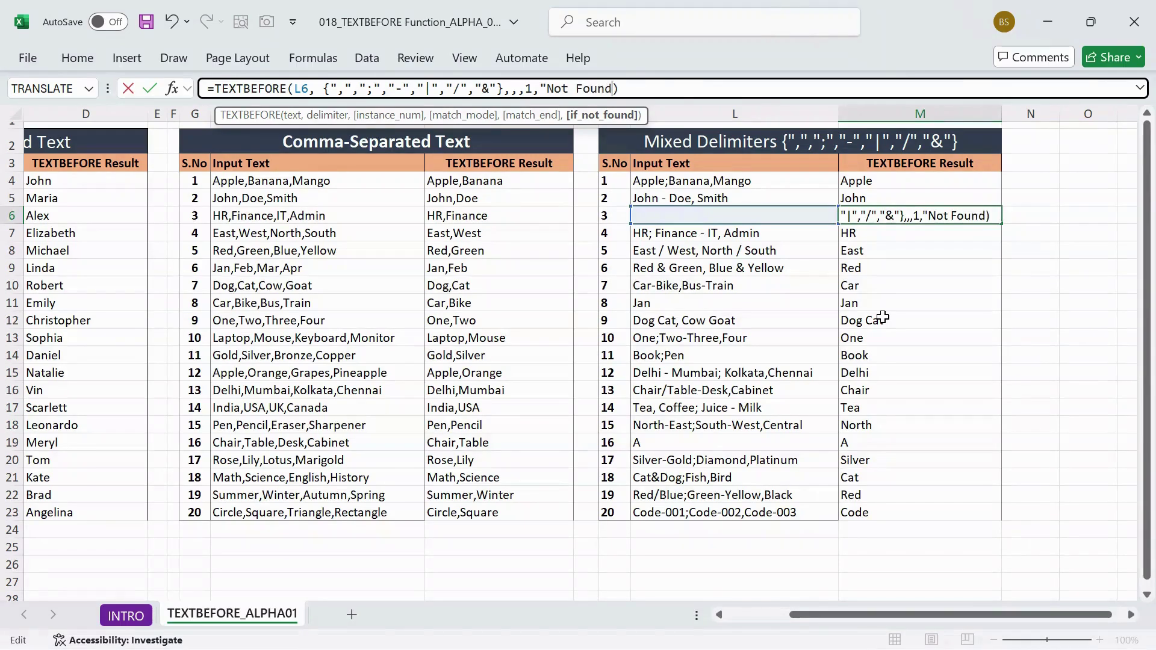
text(")
key(Return)
key(Up)
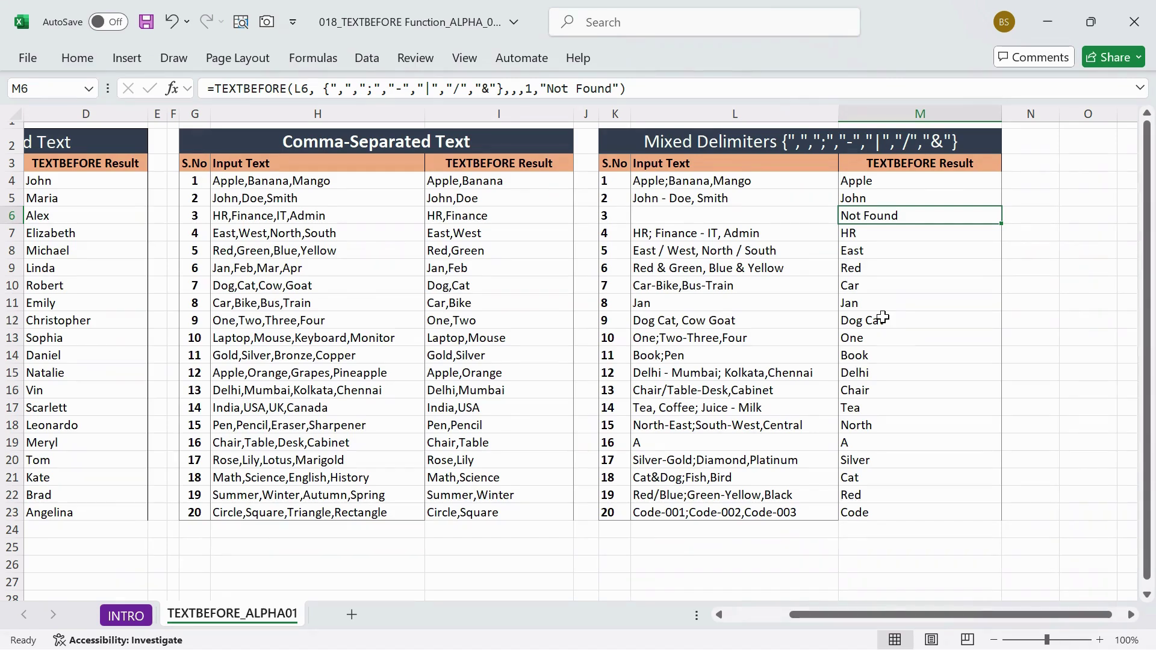
key(ctrl+s)
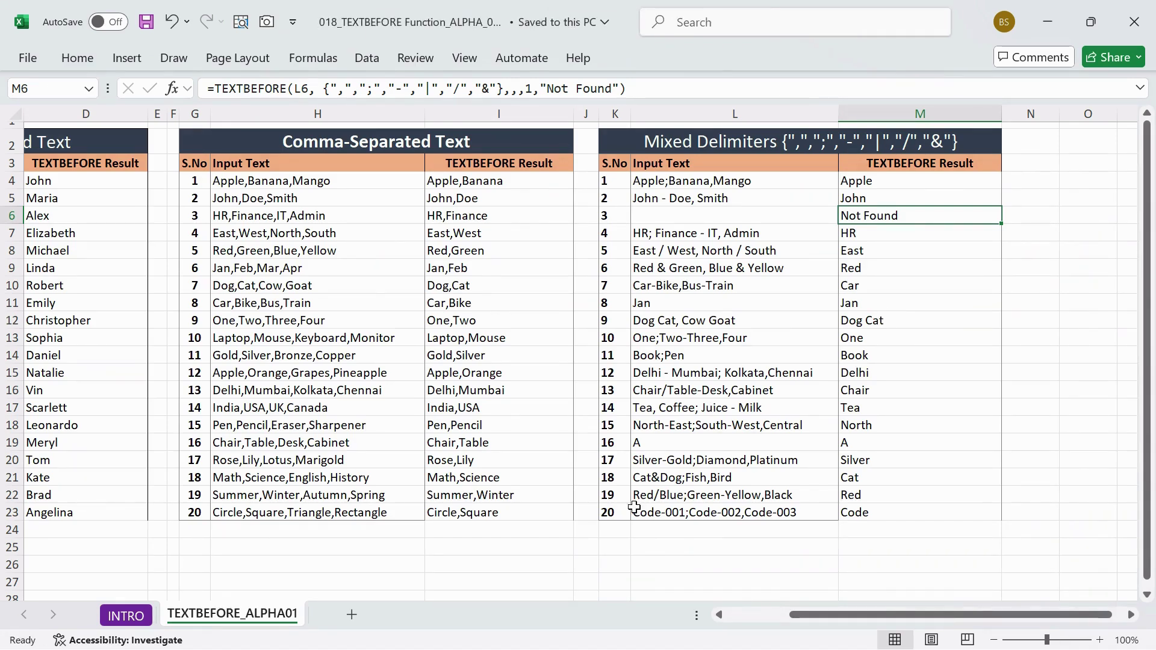
Return to the INTRO sheet and review tip 5.4, the Conclusion section and the remaining TEXTBEFORE notes
click(143, 619)
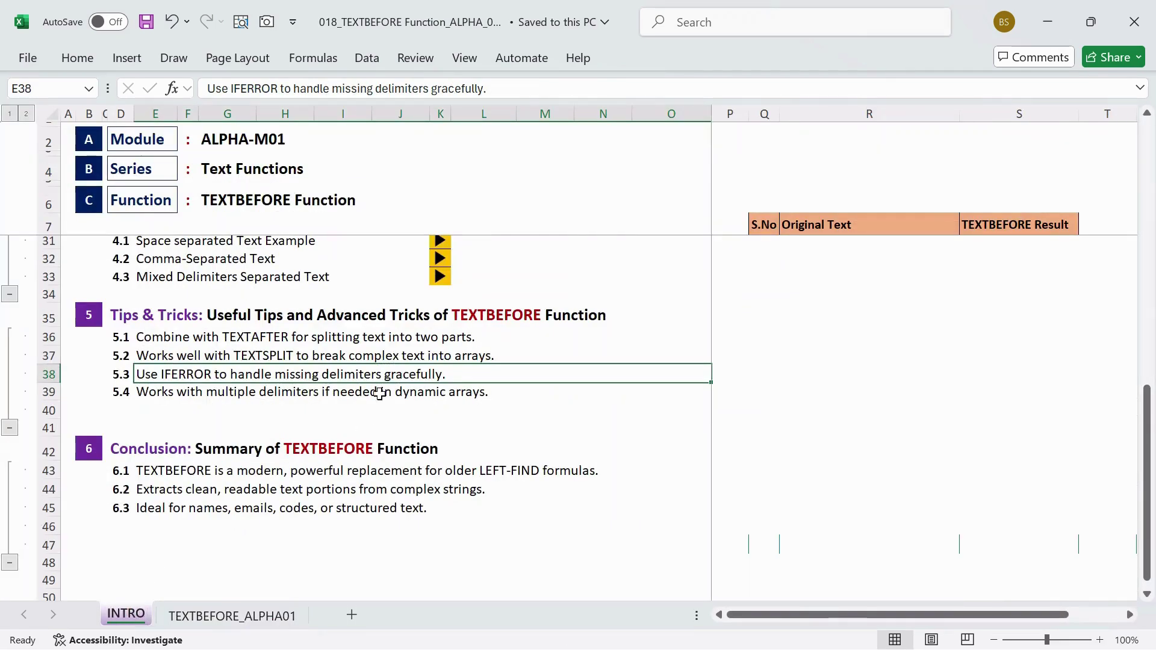
click(279, 392)
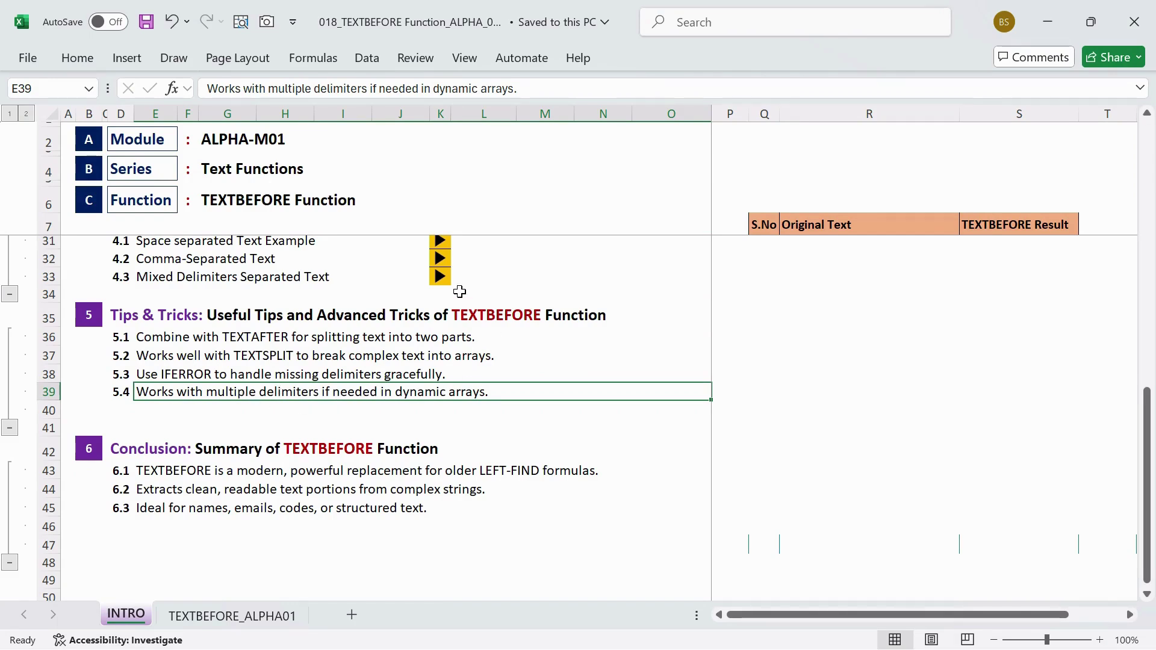
scroll(474, 388, down, 2)
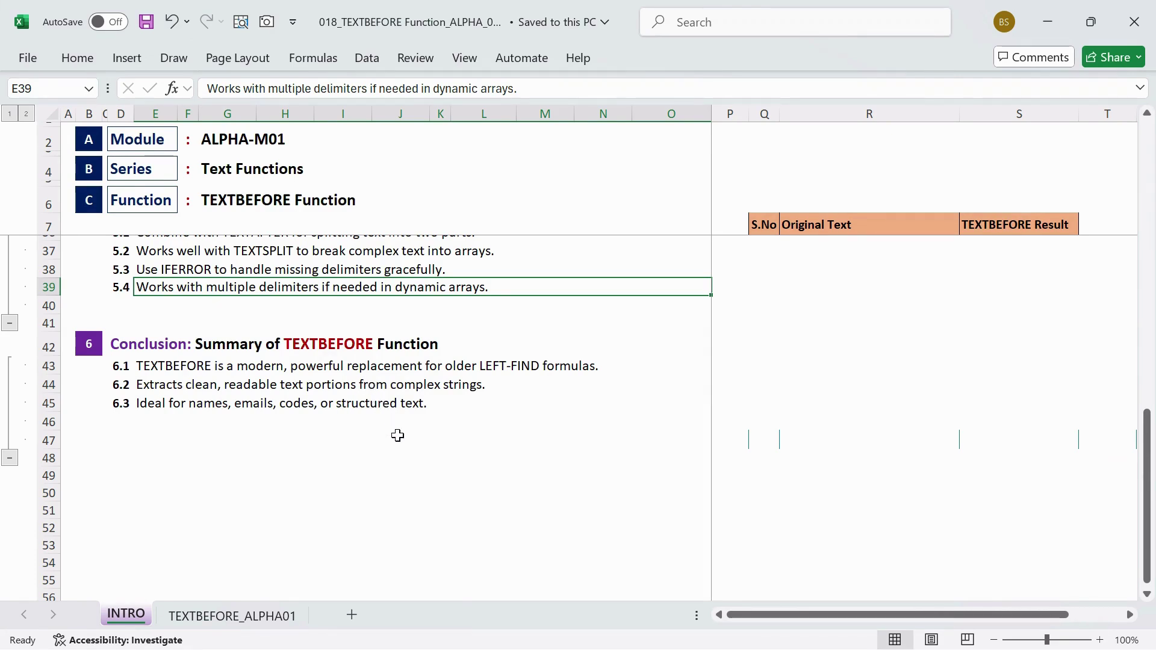
scroll(356, 412, up, 5)
scroll(333, 412, up, 5)
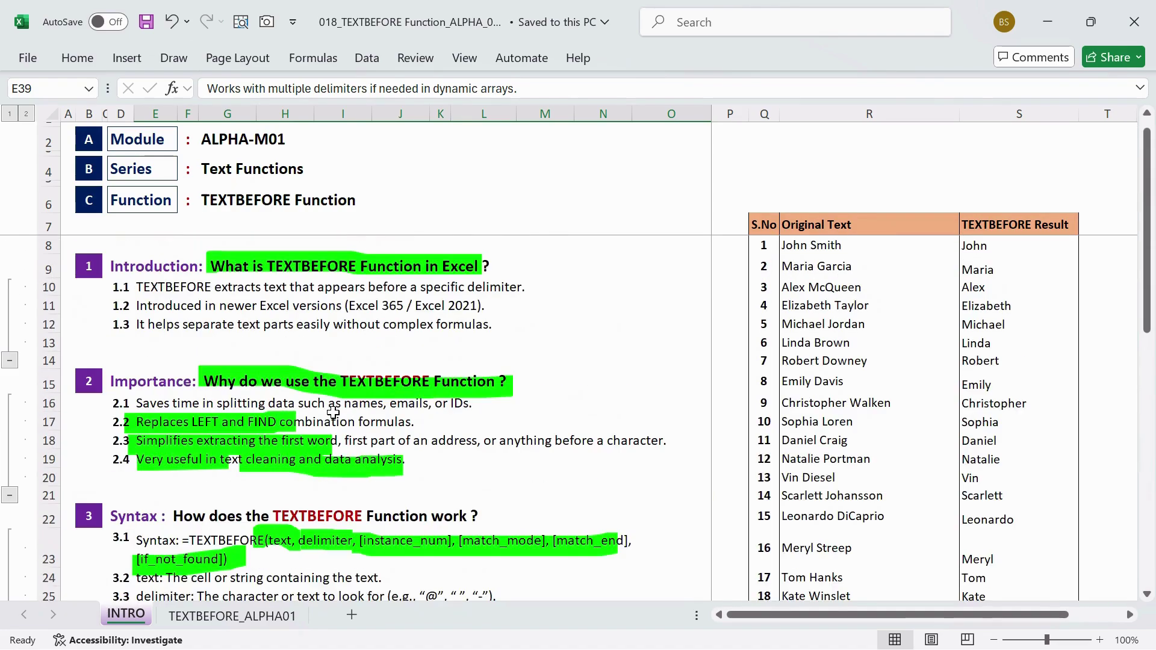
scroll(397, 330, down, 6)
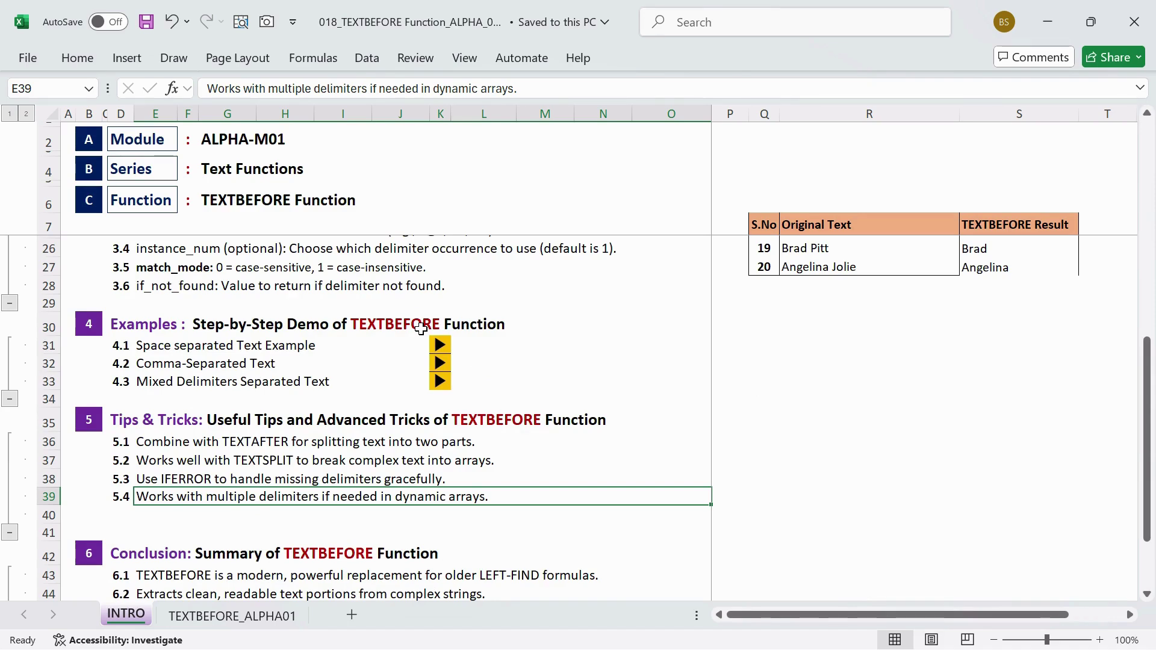
scroll(474, 418, up, 2)
scroll(474, 419, up, 4)
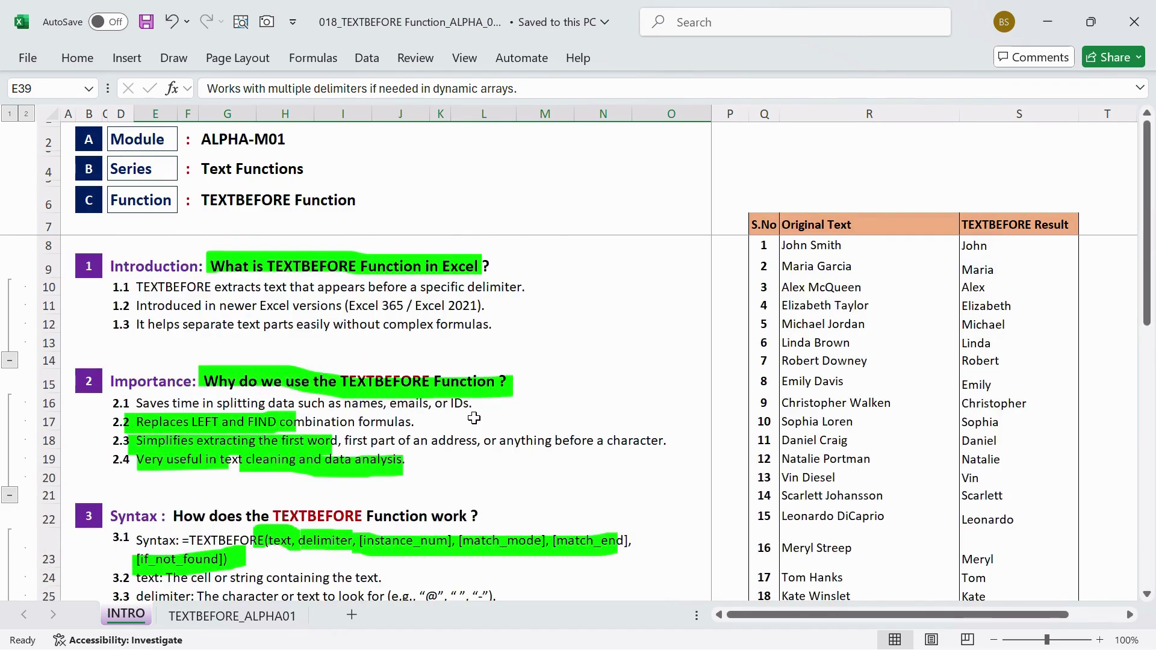